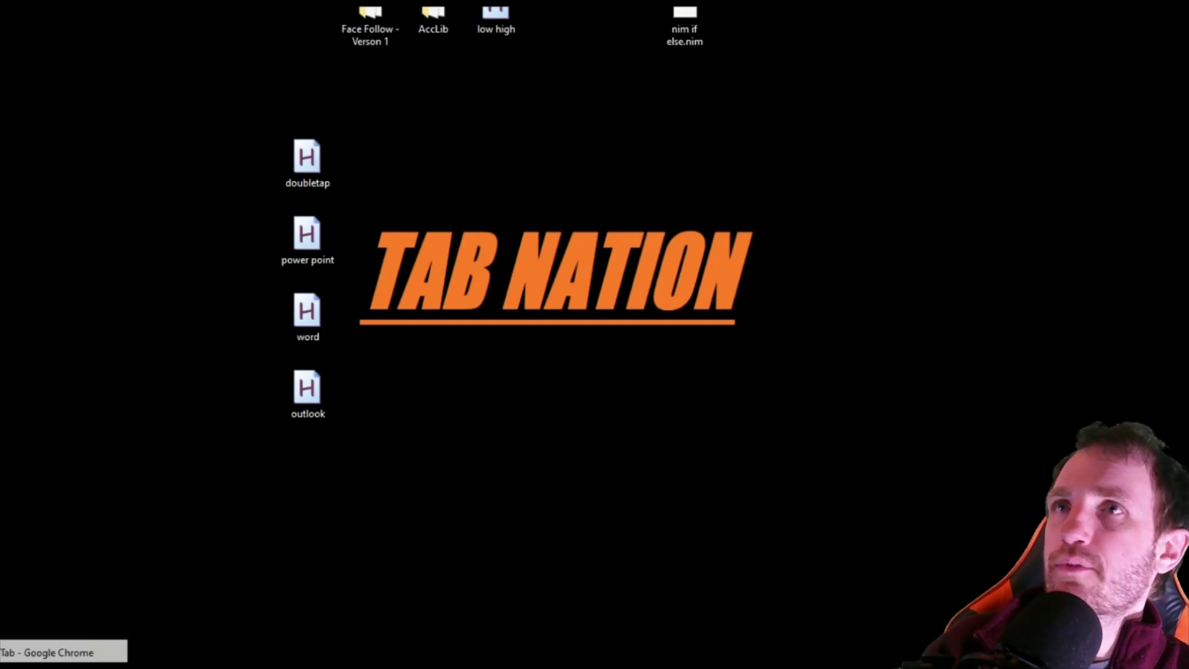
Restore the Chrome New Tab window and shrink it to a smaller window lower on the desktop.
key(alt+Tab)
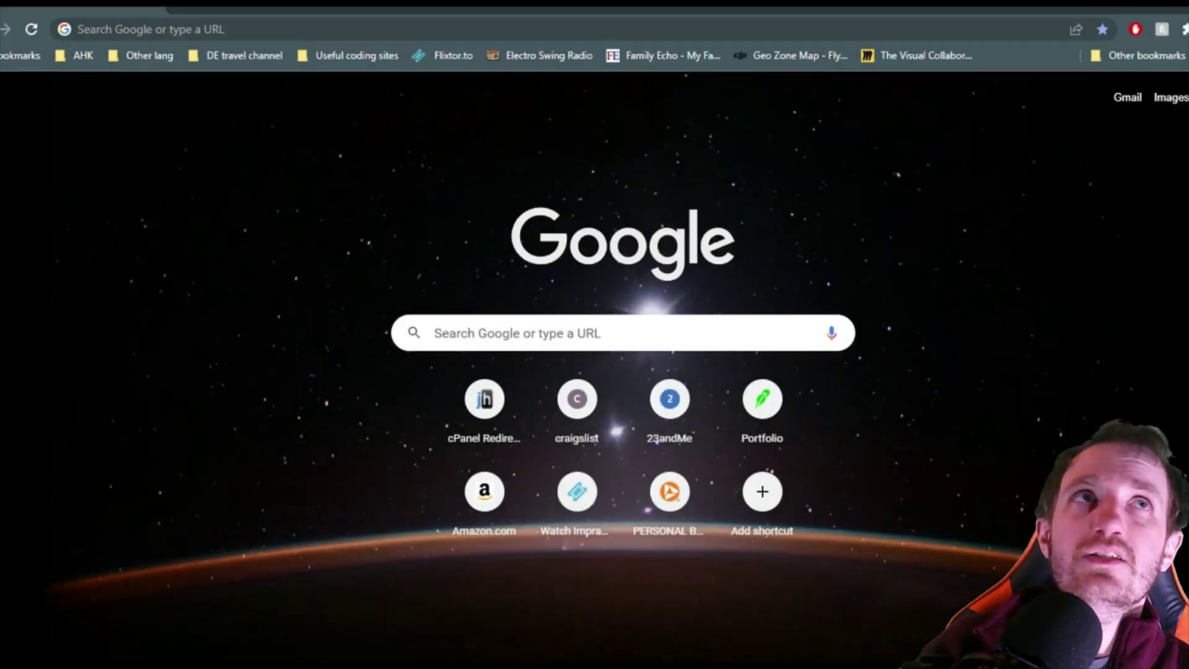
drag(604, 6, 855, 74)
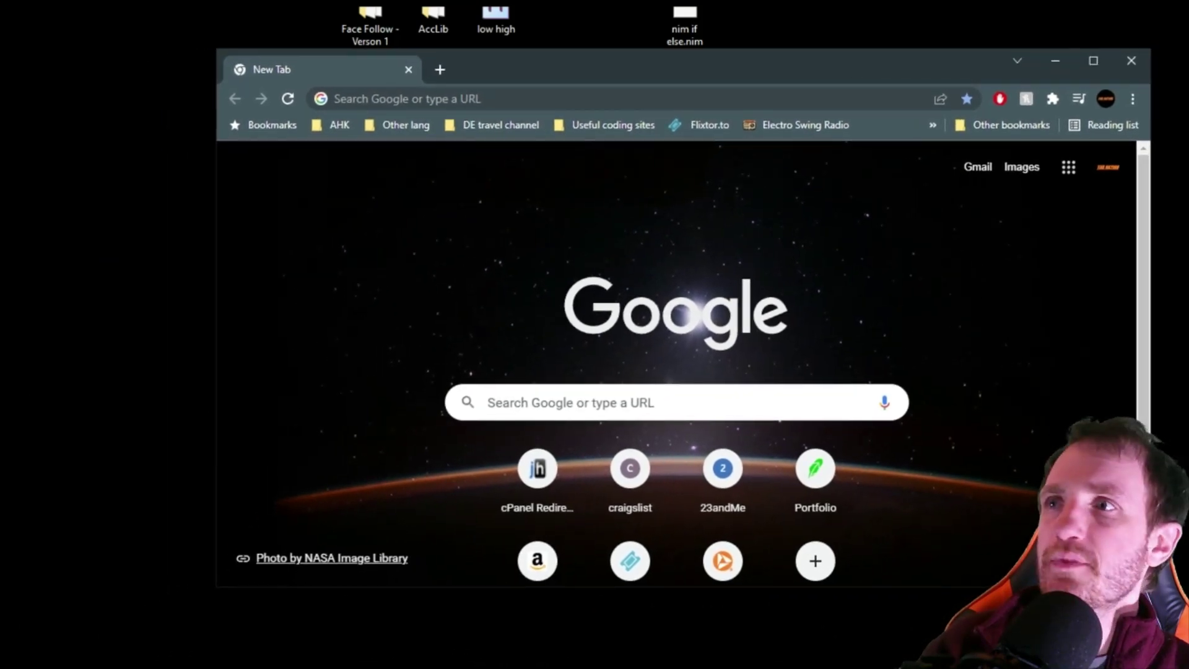
Launch Paint from Start and restore it as a small window nudged down-right.
key(super)
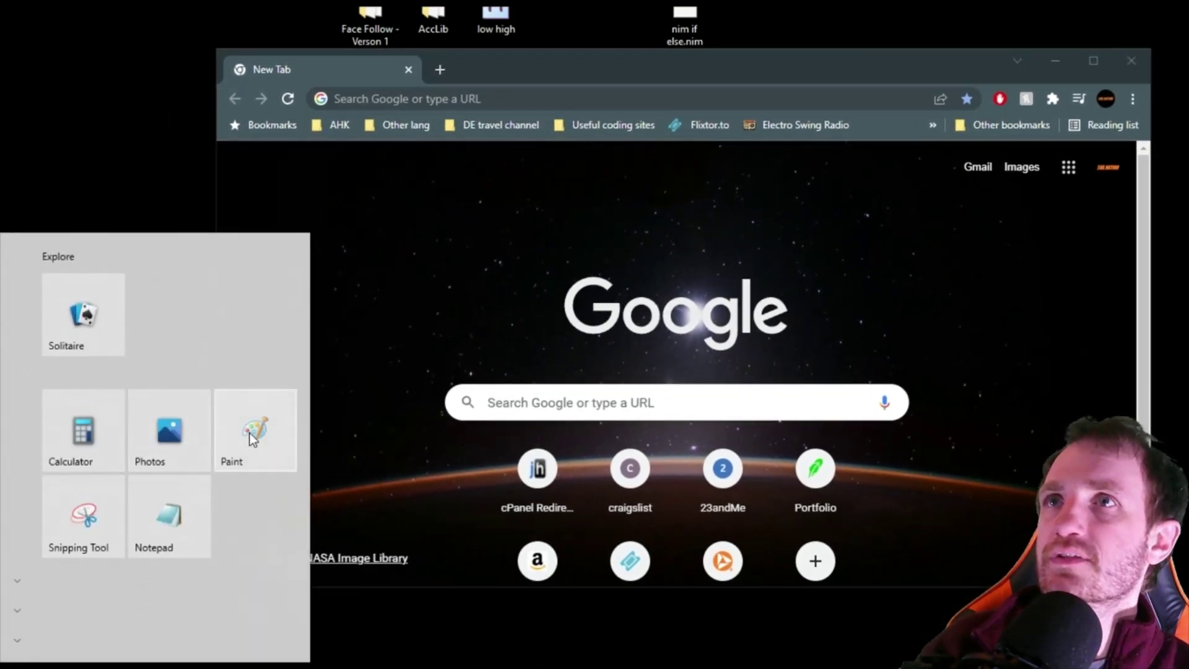
click(250, 433)
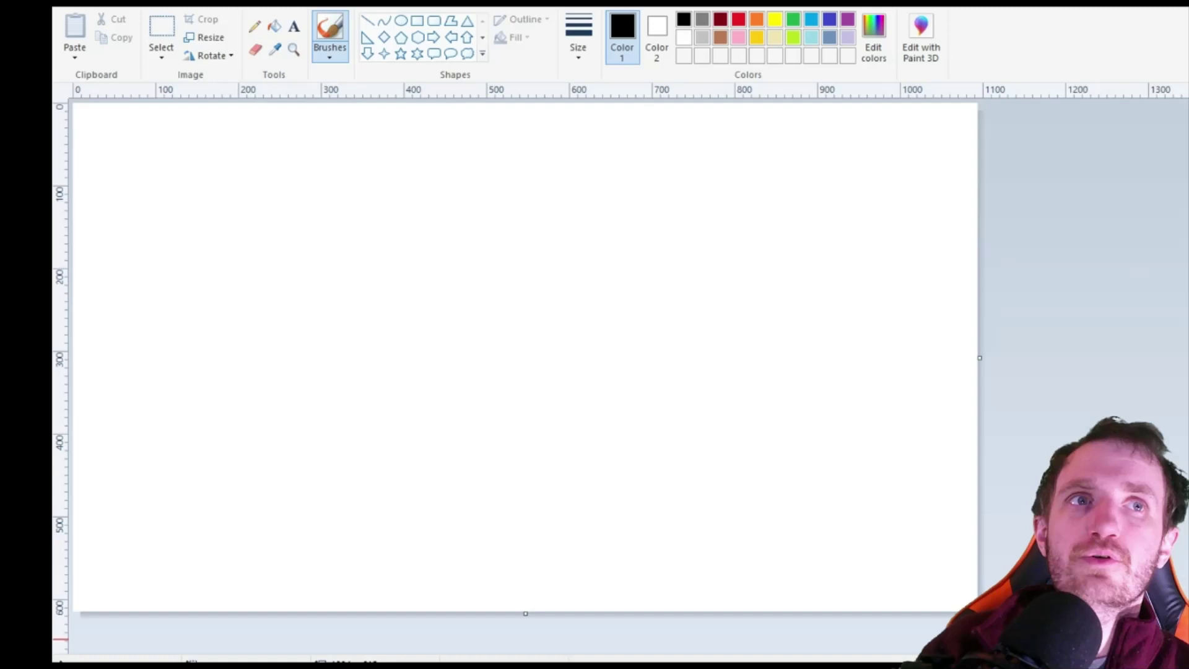
double_click(390, 13)
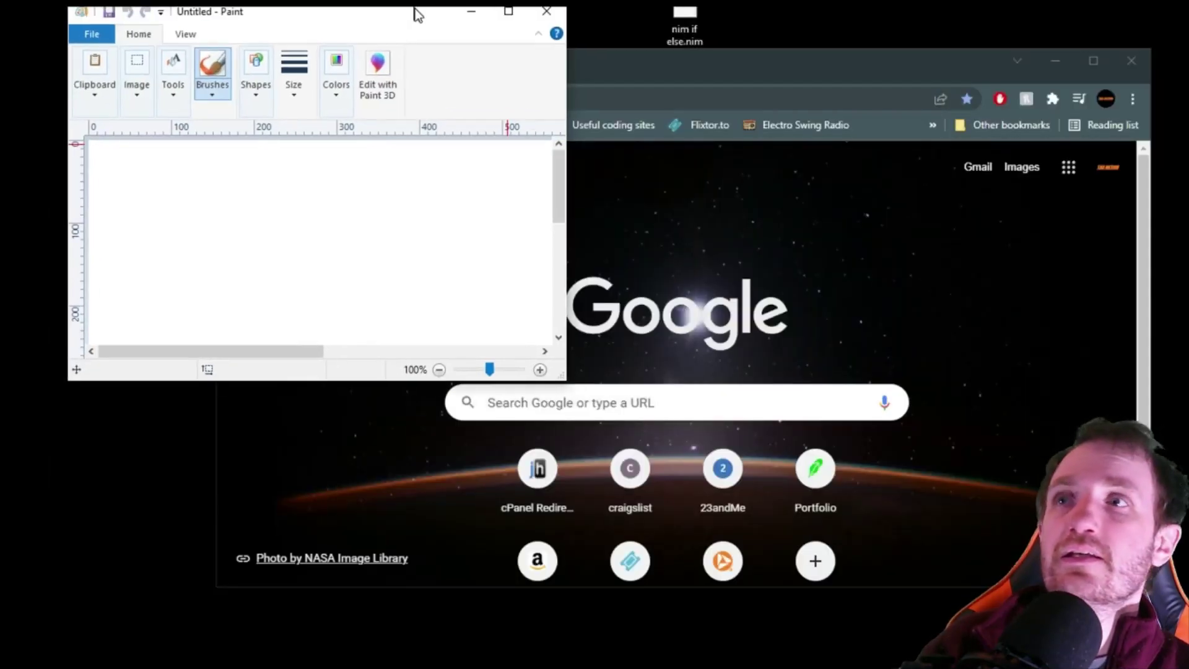
drag(414, 13, 420, 23)
Open File Explorer at Quick access, move it up-right, then bring Chrome forward lower-left.
key(super)
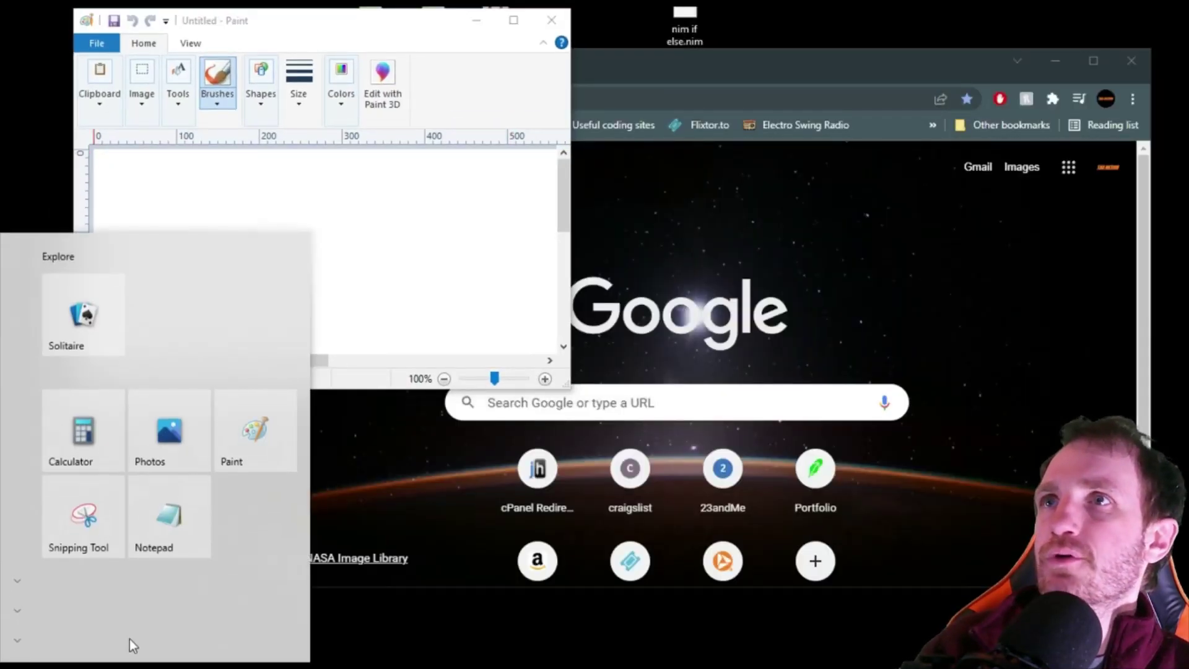
key(super+e)
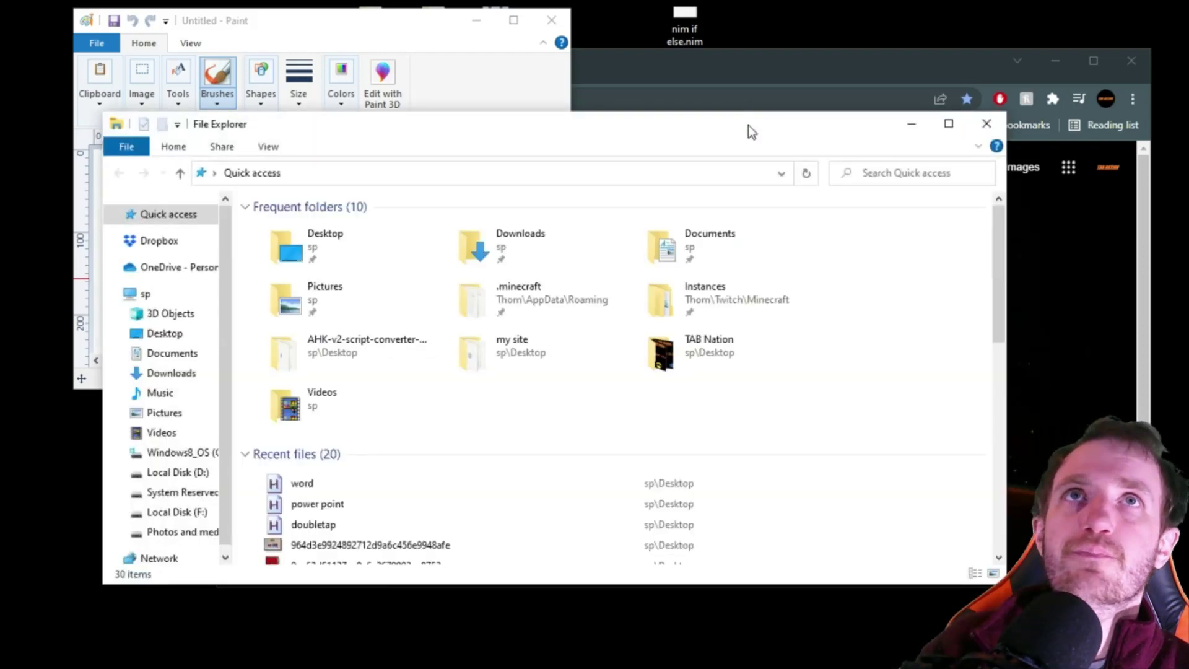
drag(748, 131, 979, 24)
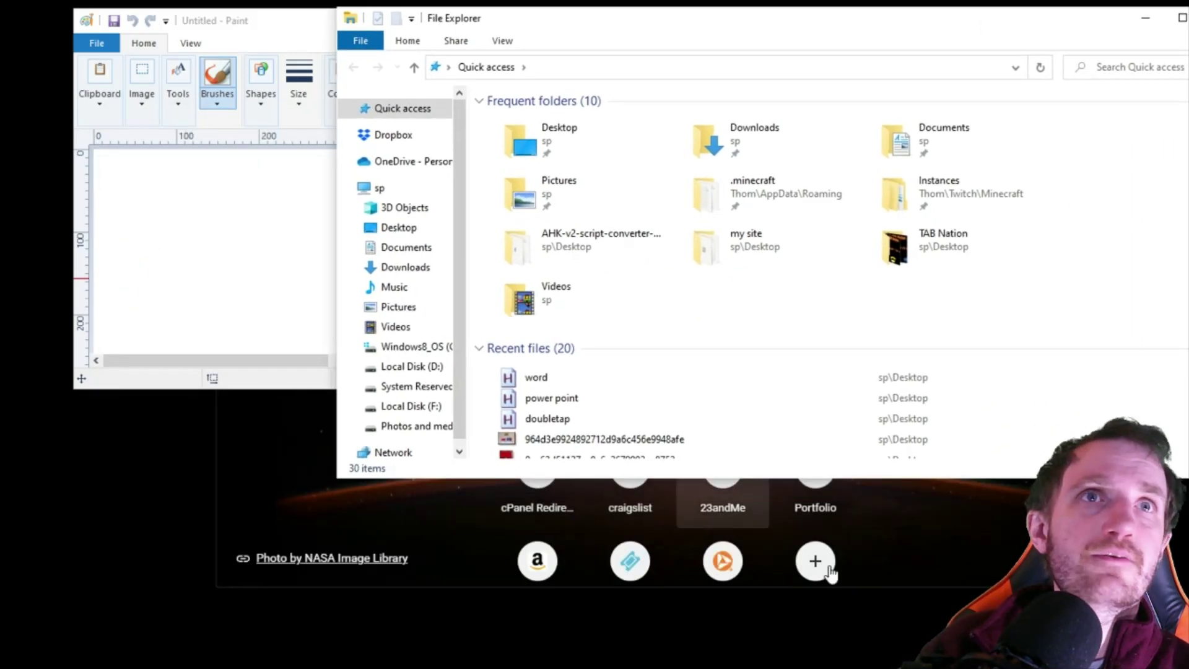
click(983, 481)
drag(953, 68, 883, 155)
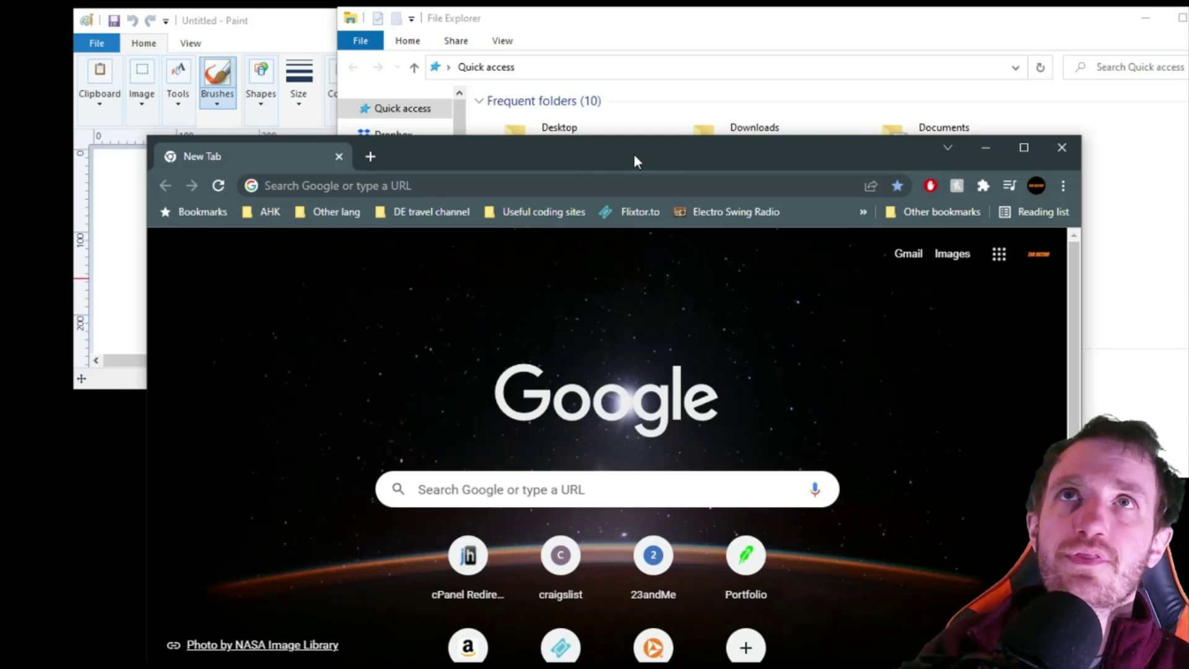
Aero-shake Chrome to minimise the other windows, then reopen File Explorer at Quick access on top.
mouse_move(634, 155)
mouse_down()
mouse_move(713, 156)
mouse_move(568, 140)
mouse_move(590, 131)
mouse_up()
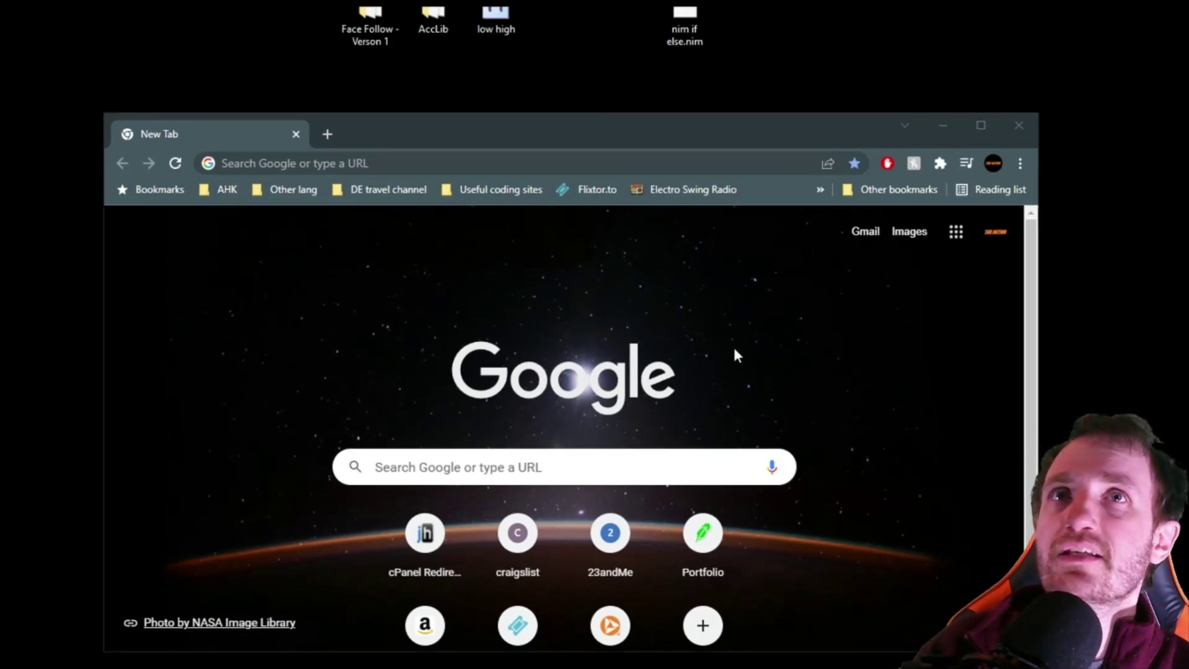
click(720, 307)
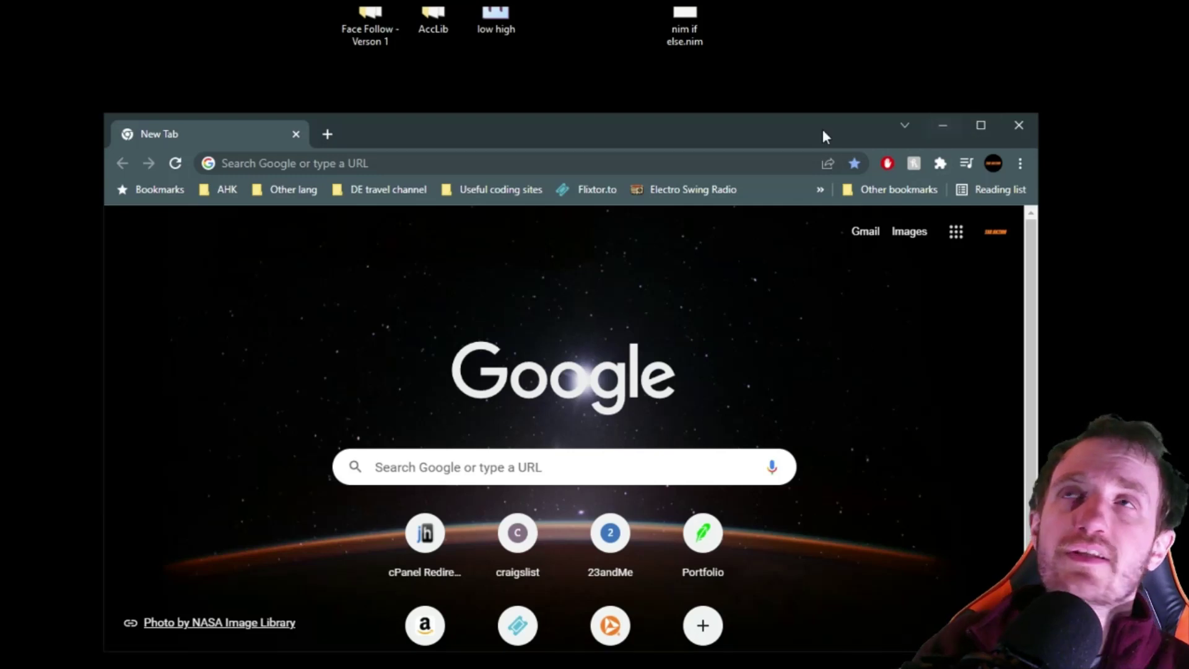
drag(794, 125, 811, 83)
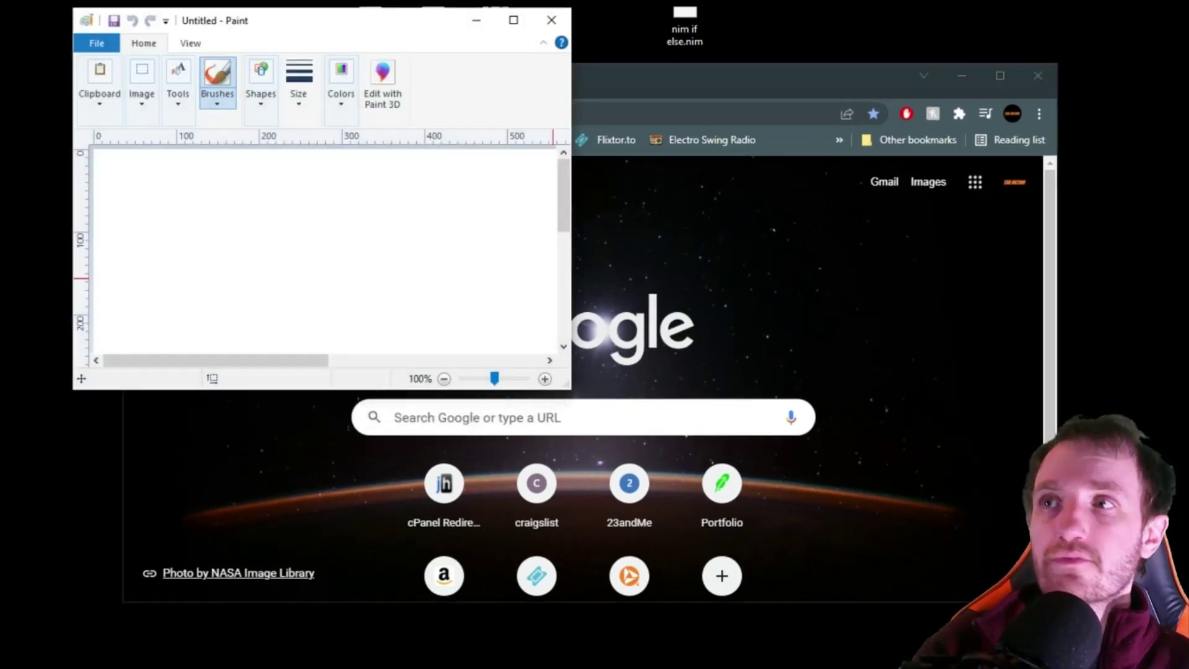
key(super+e)
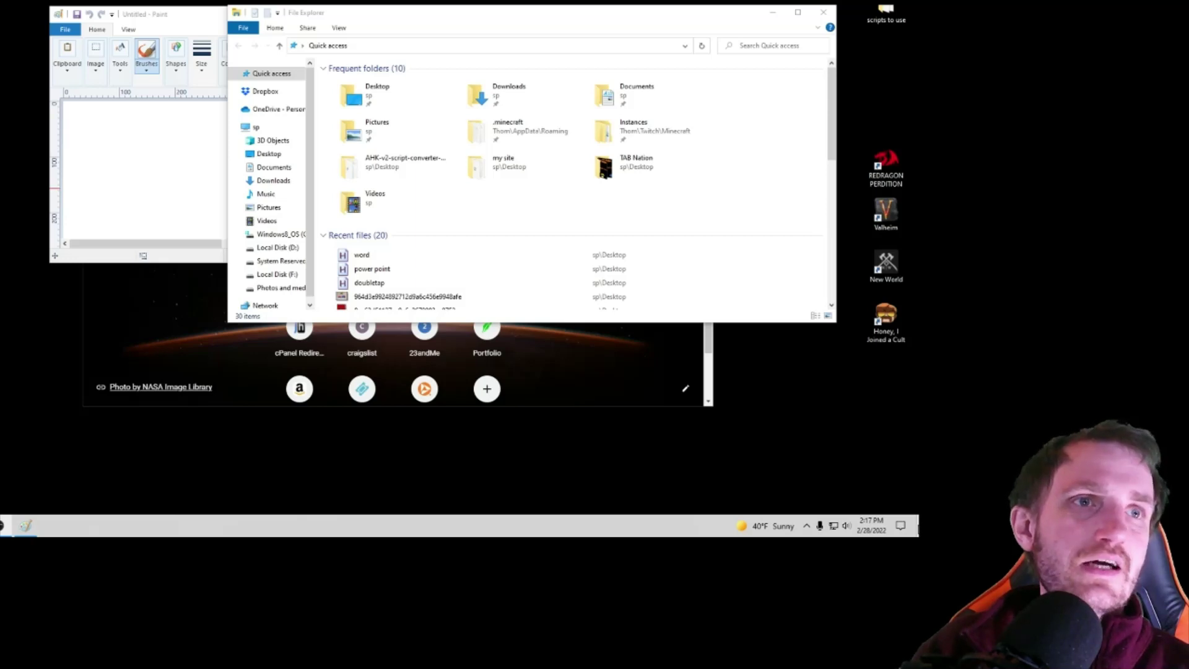
Toggle Win+D to hide all windows to the desktop and bring them back.
key(super+d)
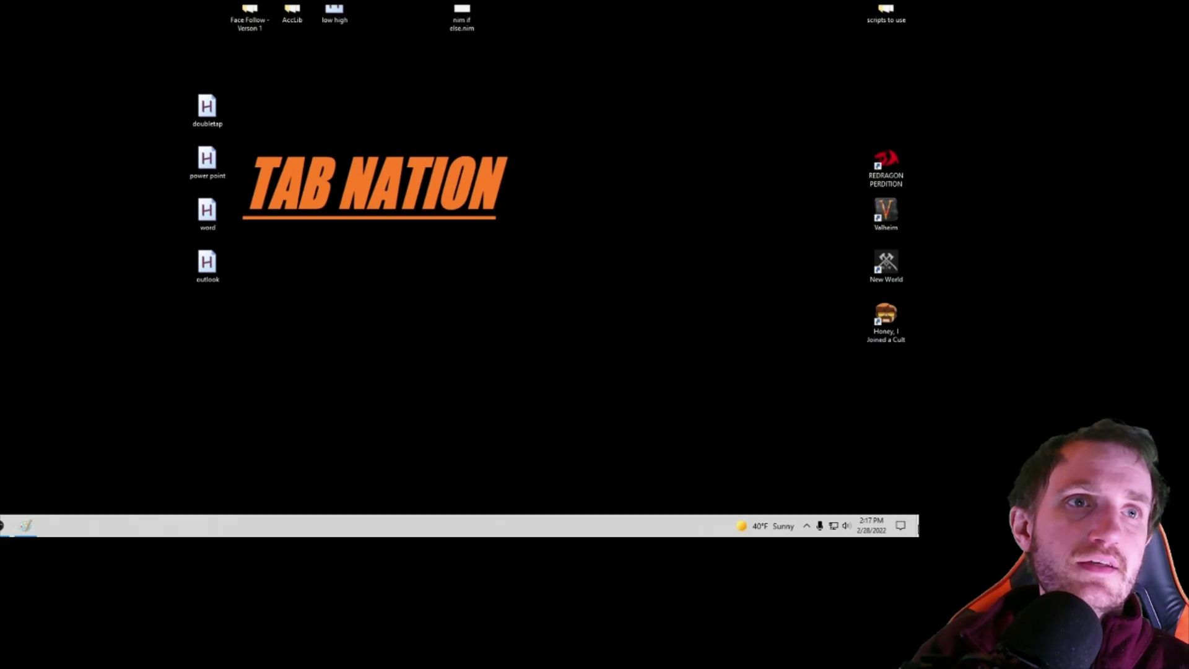
key(super+d)
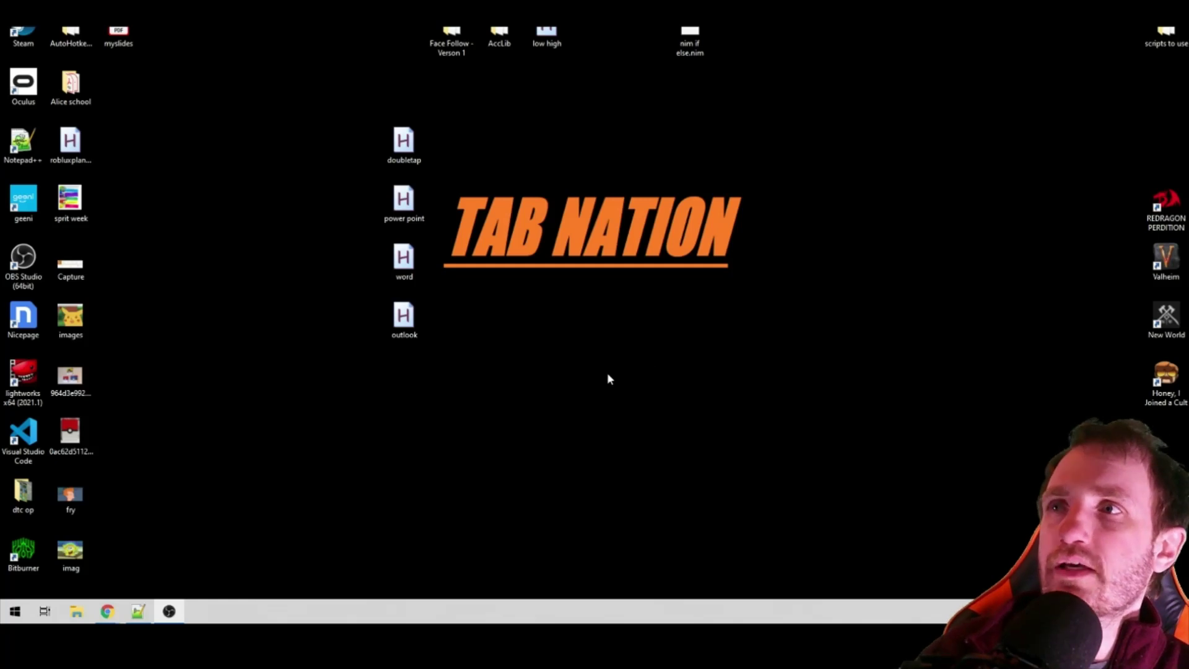
Open and close the Start menu, then show and dismiss the Win+X system tools list.
click(14, 613)
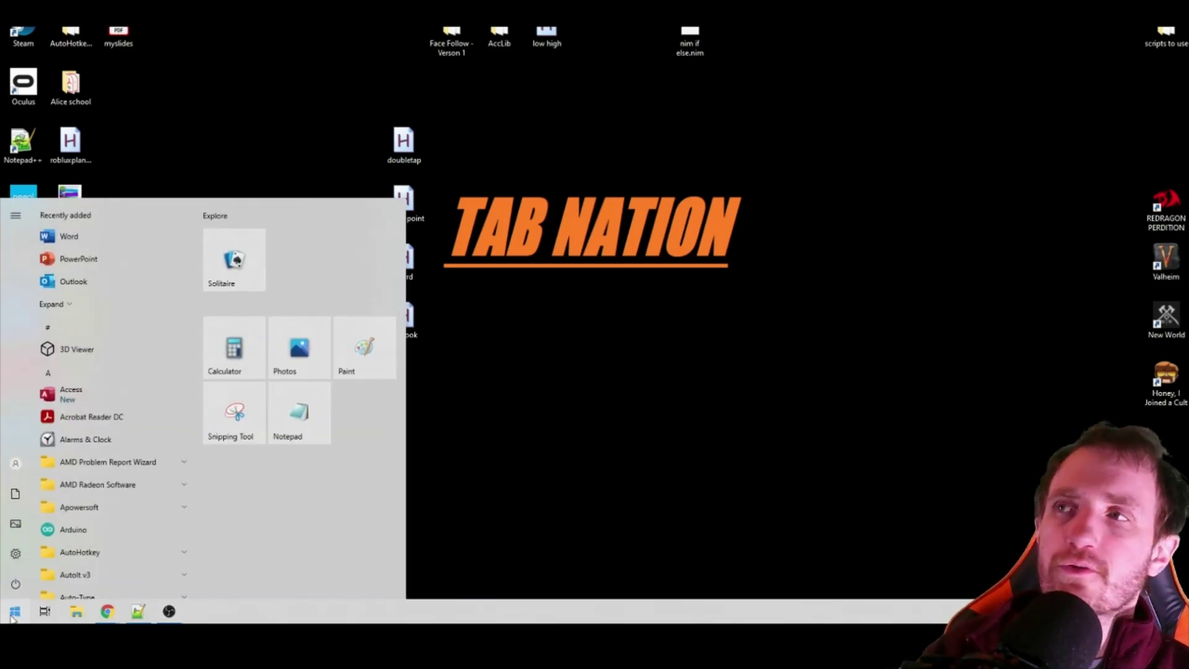
click(13, 613)
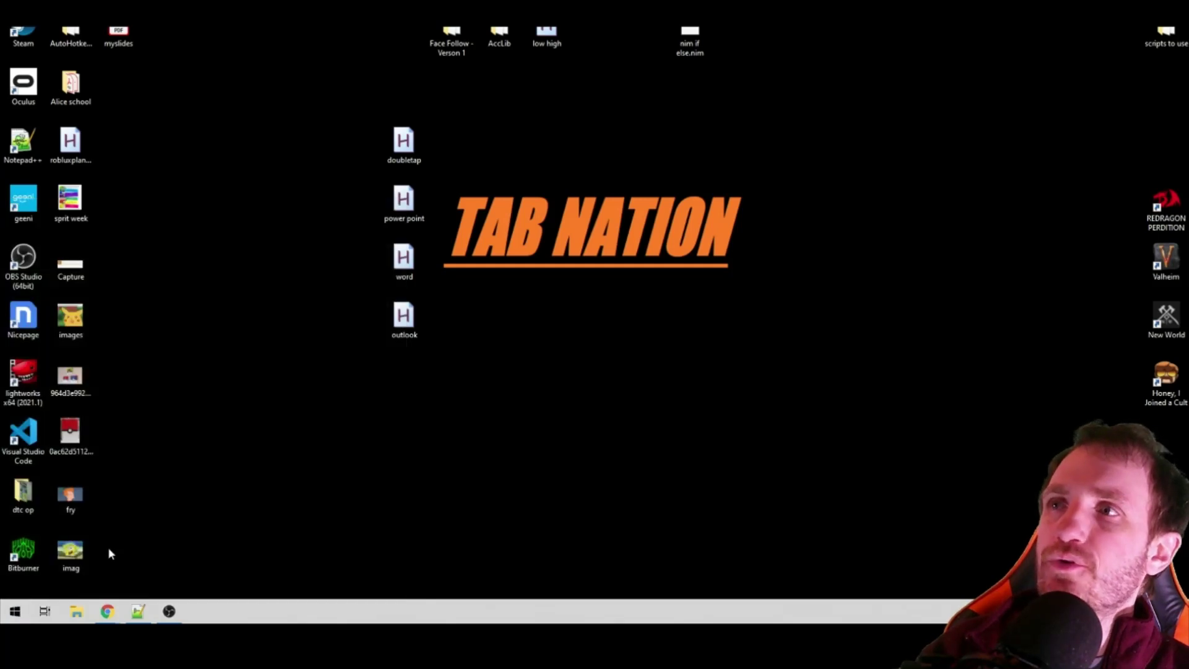
right_click(22, 615)
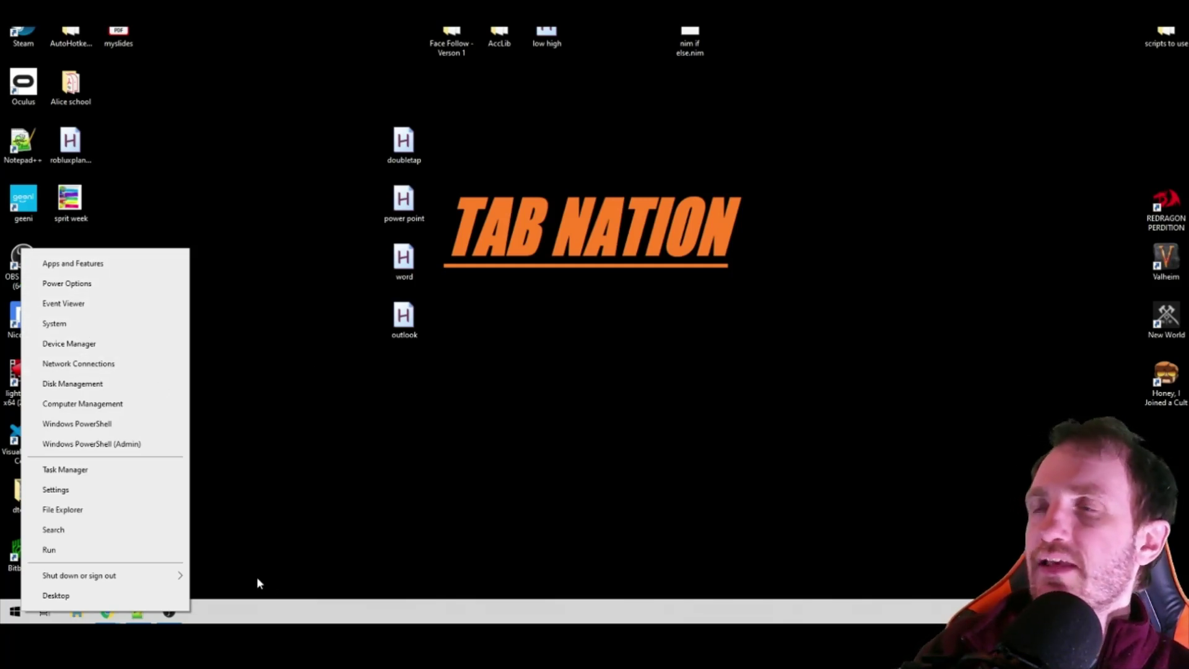
click(454, 413)
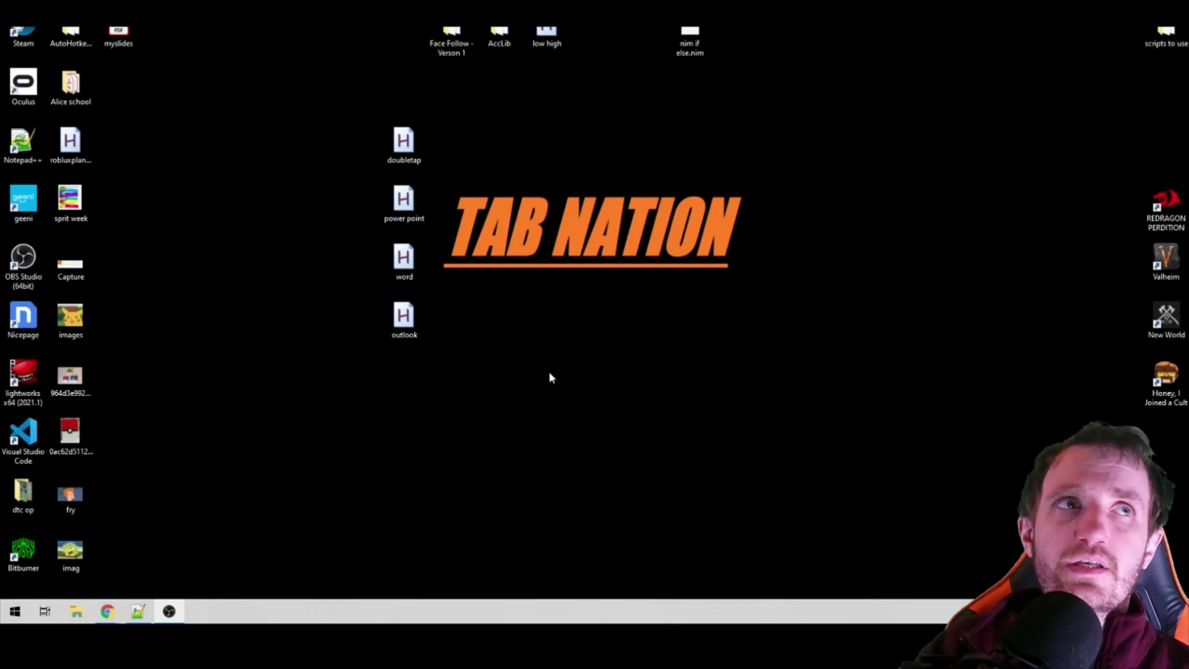
Open Windows Settings from Start and go to the Search settings.
click(15, 611)
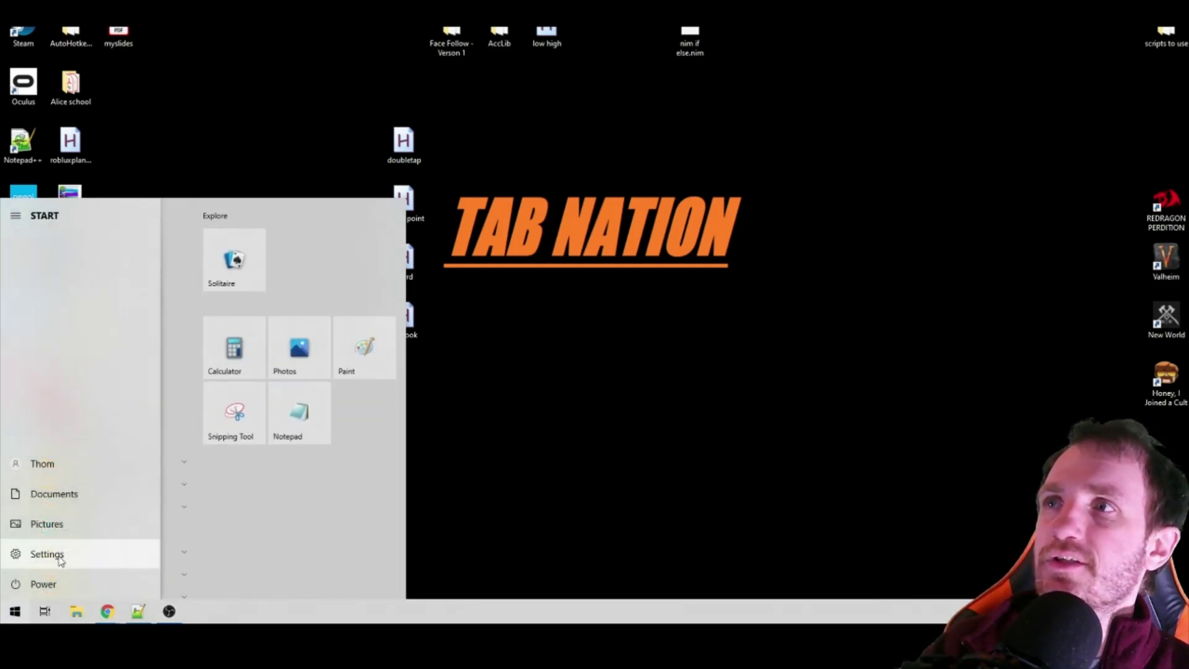
click(47, 554)
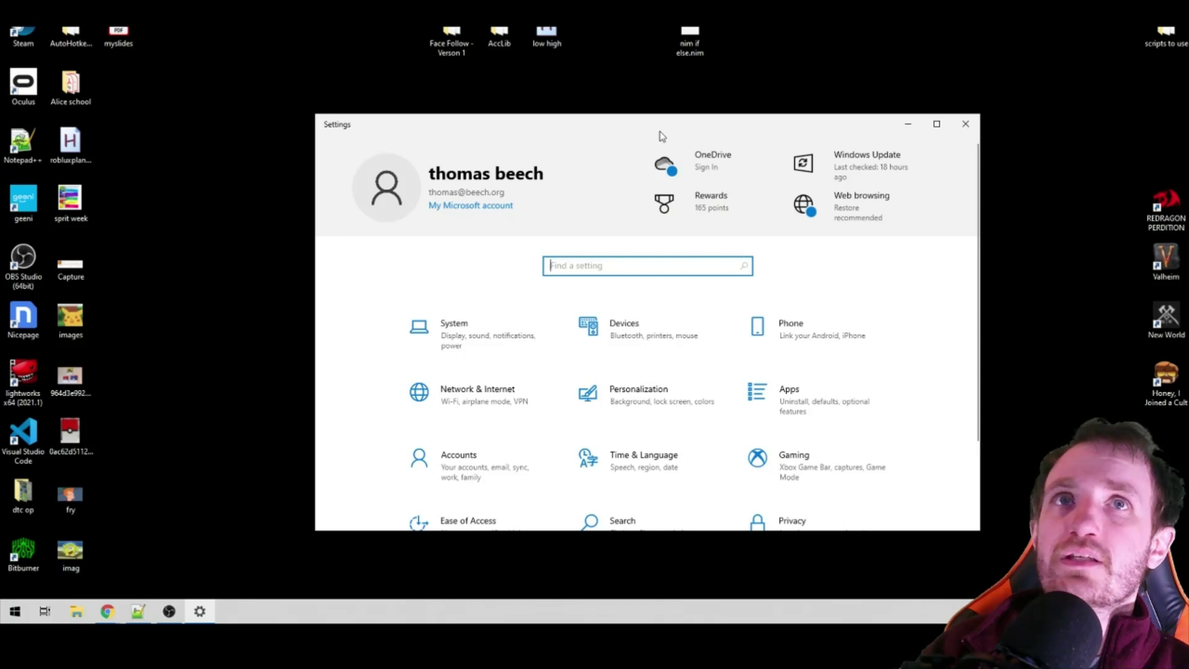
drag(661, 132, 646, 91)
scroll(923, 305, down, 2)
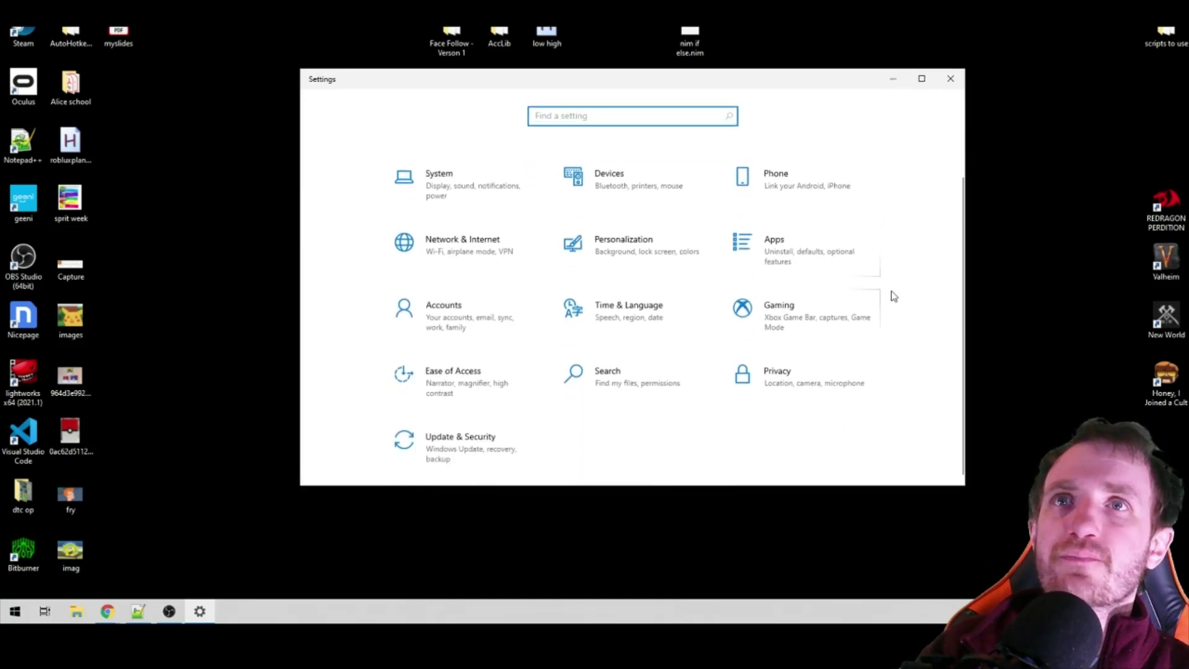
click(611, 379)
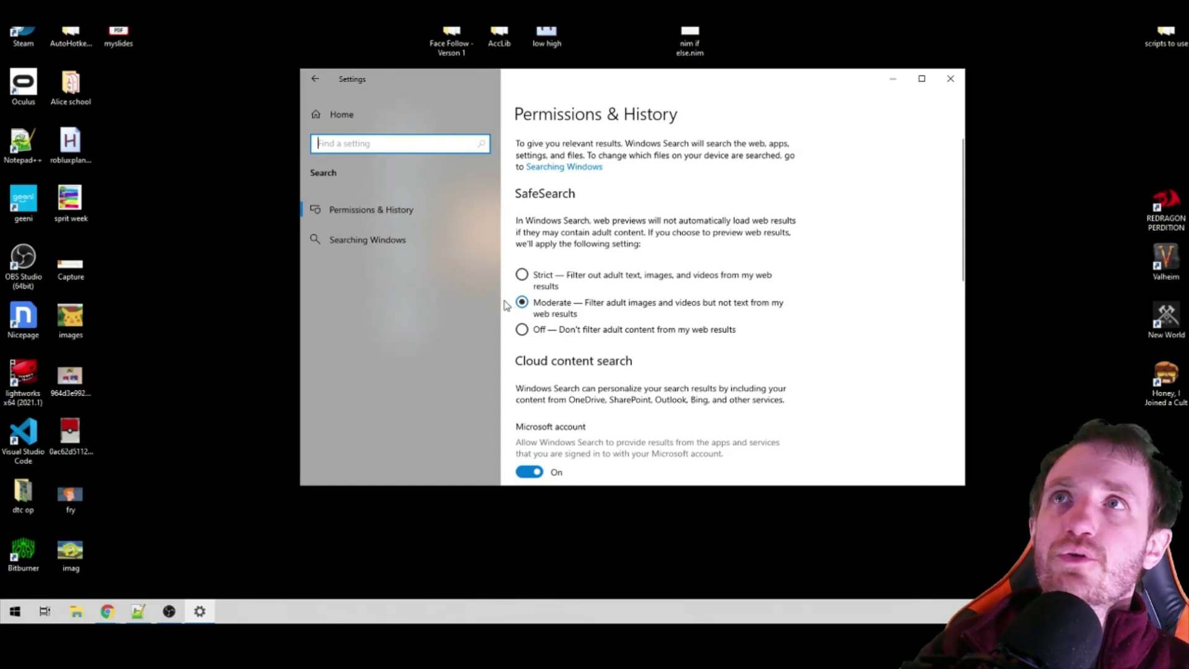
Review the Searching Windows Find My Files indexing options, then close Settings.
click(345, 240)
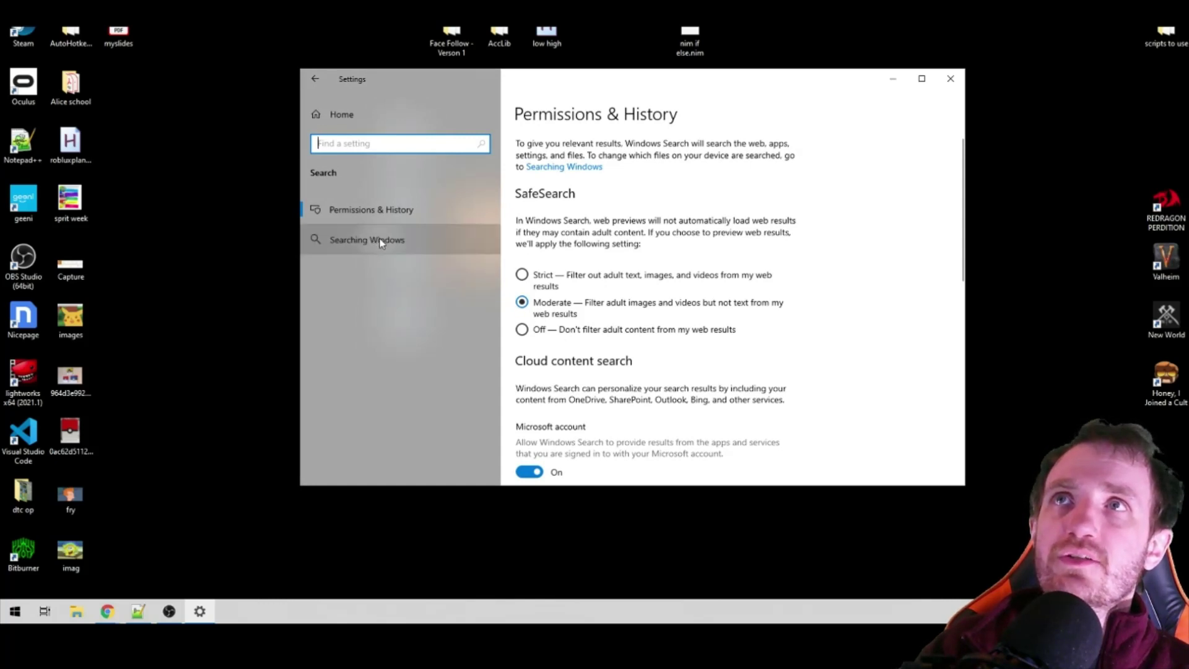
scroll(786, 279, down, 4)
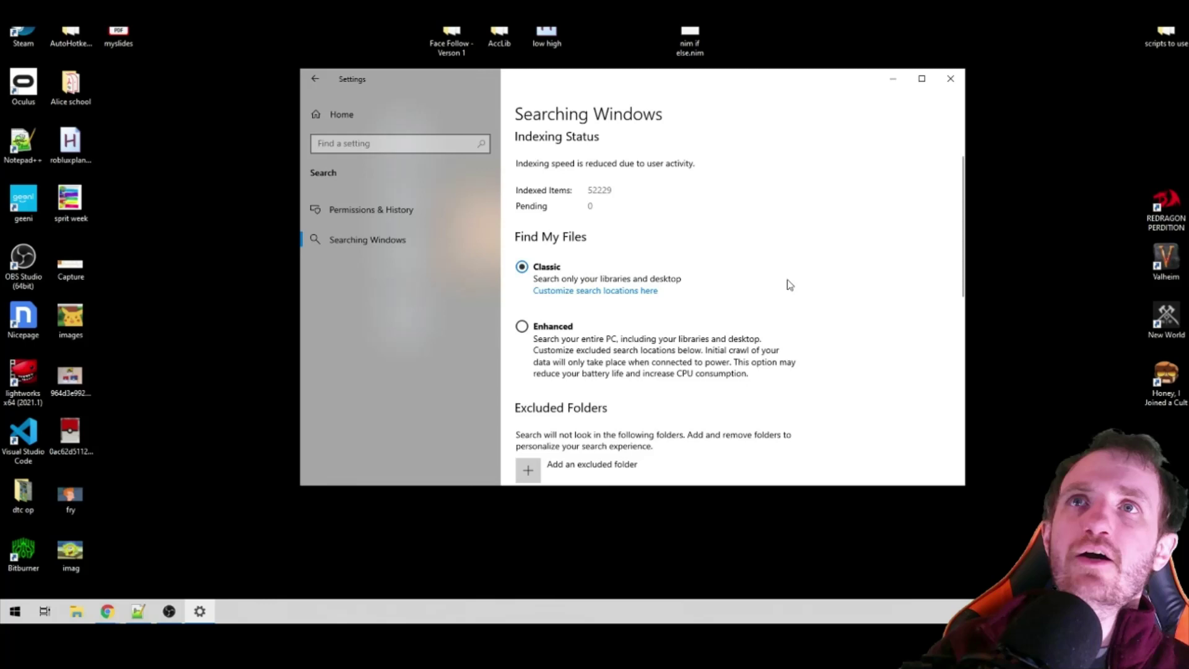
scroll(743, 311, up, 2)
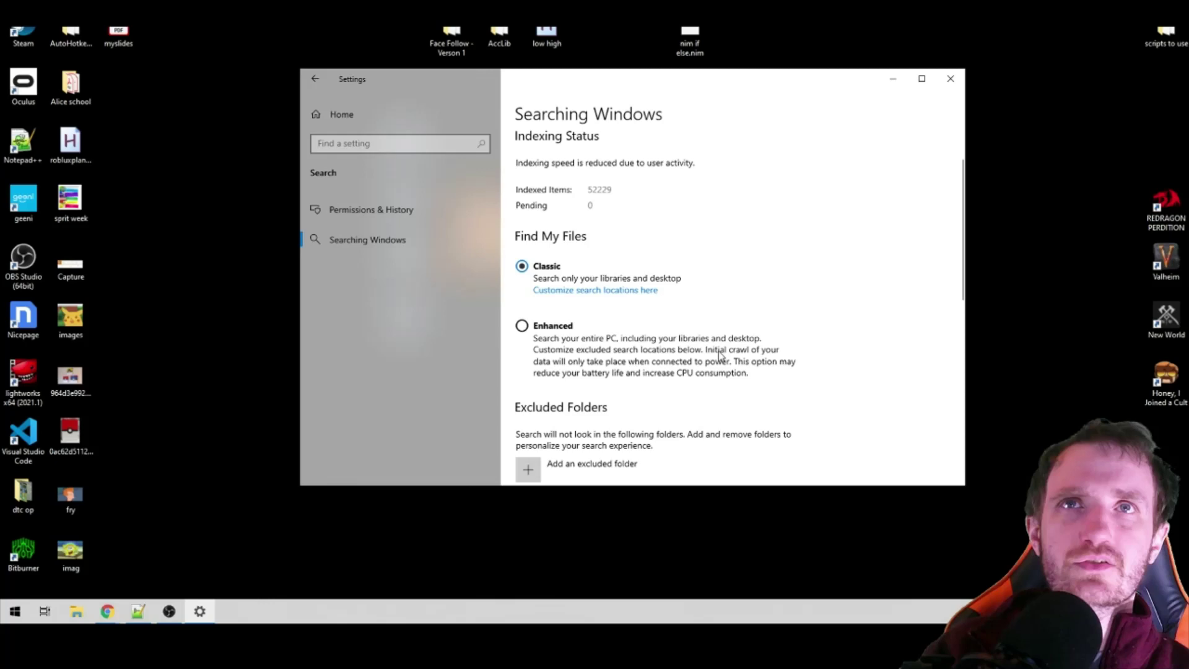
click(952, 83)
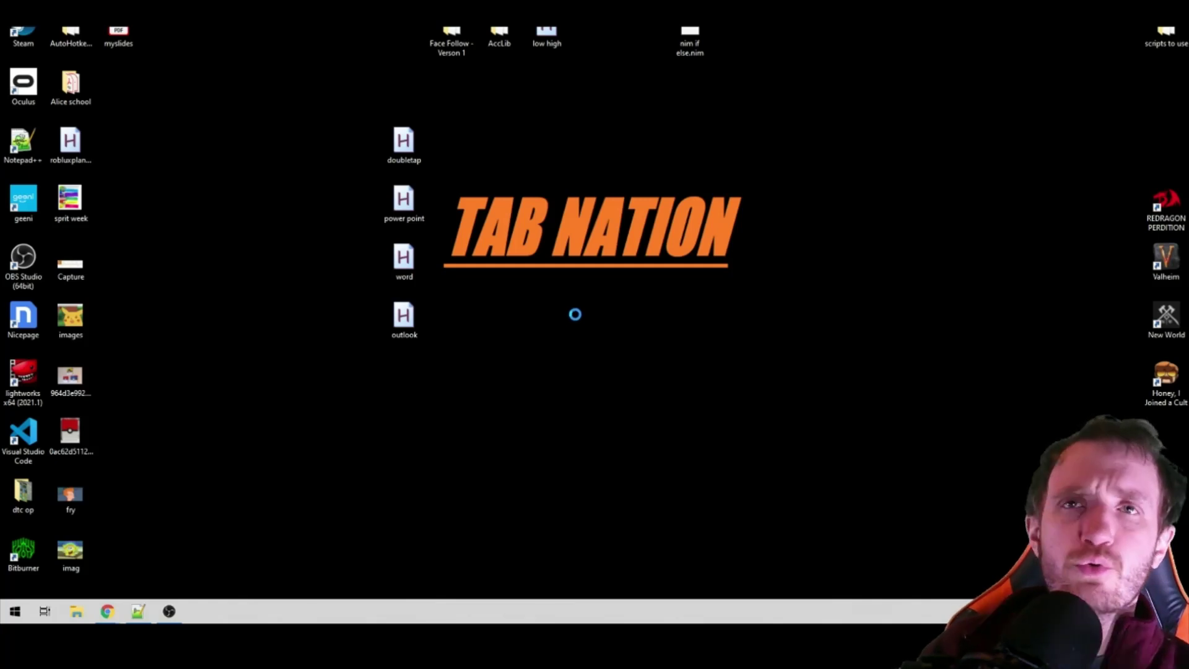
Create a new desktop folder named GodMode.{ED7BA470-8E54-465E-825C-99712043E01C}.
right_click(566, 310)
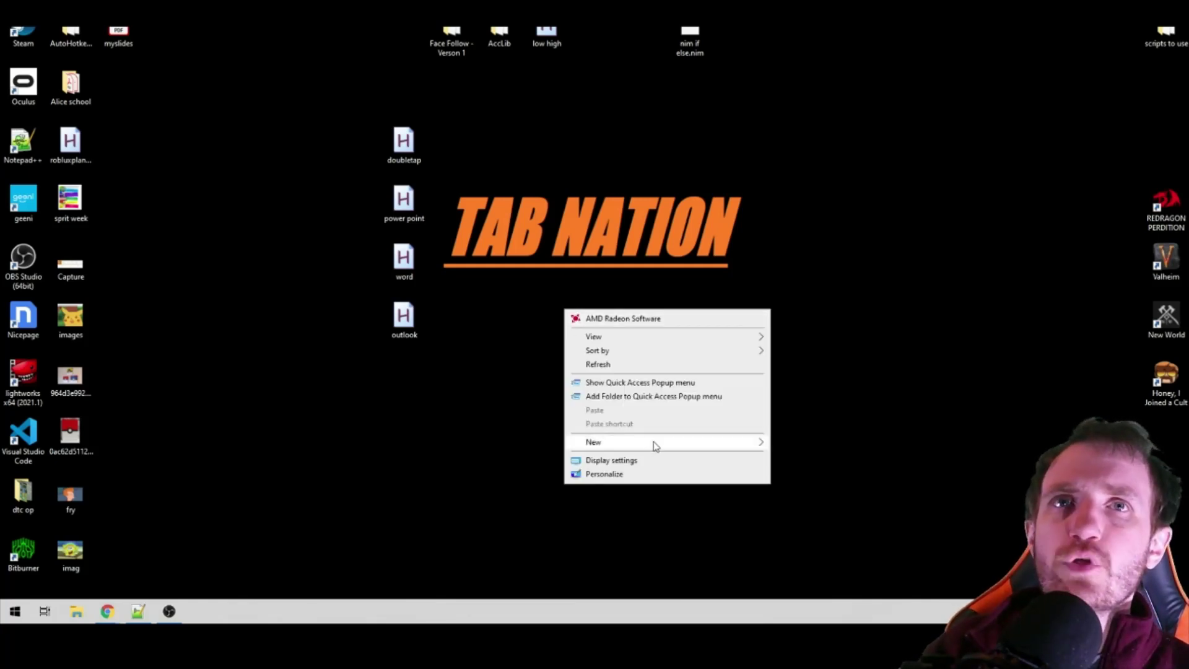
mouse_move(655, 446)
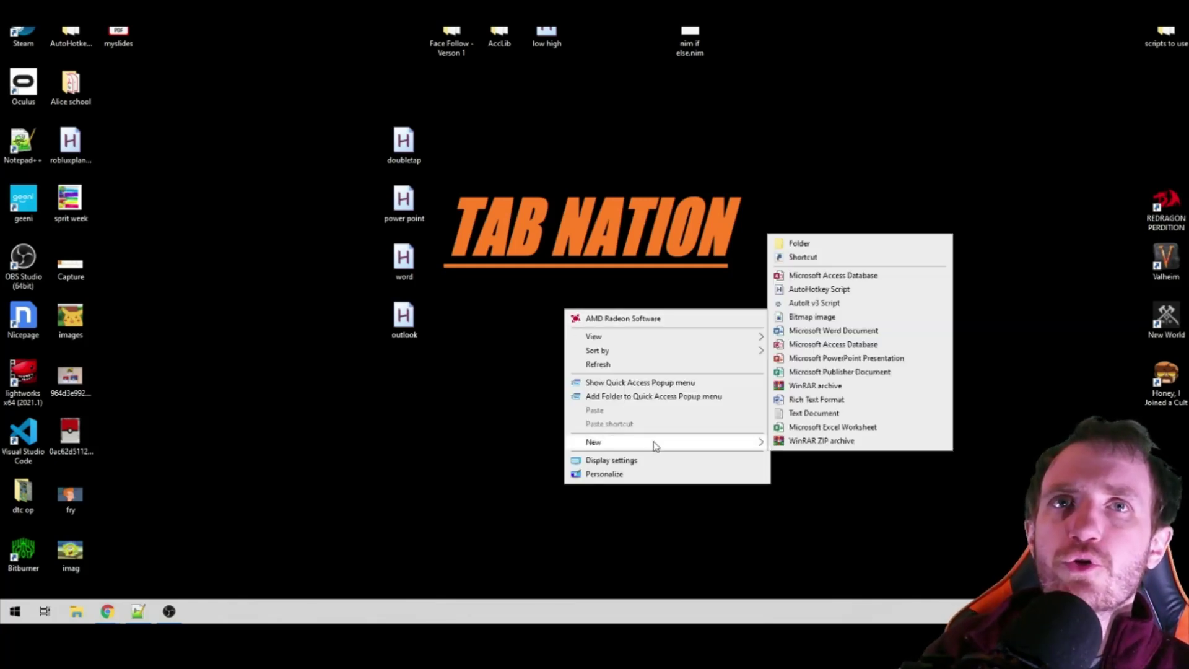
click(808, 247)
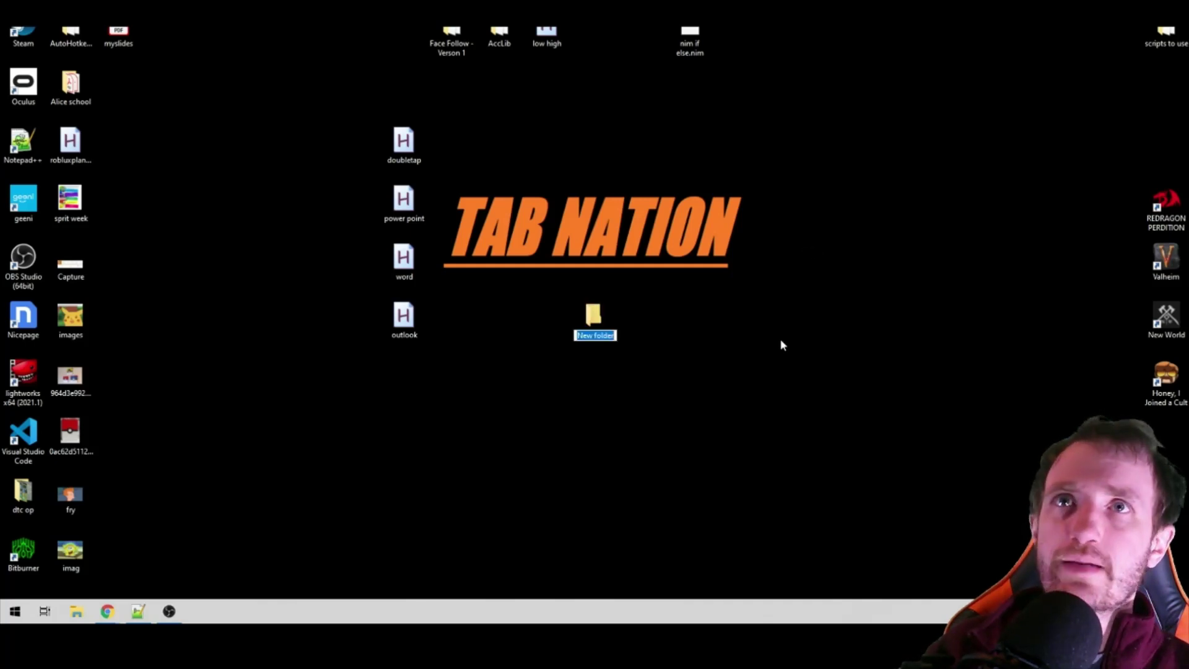
text(GodMode.{ED7BA470-8E54-465E-825C-99712043E01C})
drag(599, 353, 577, 335)
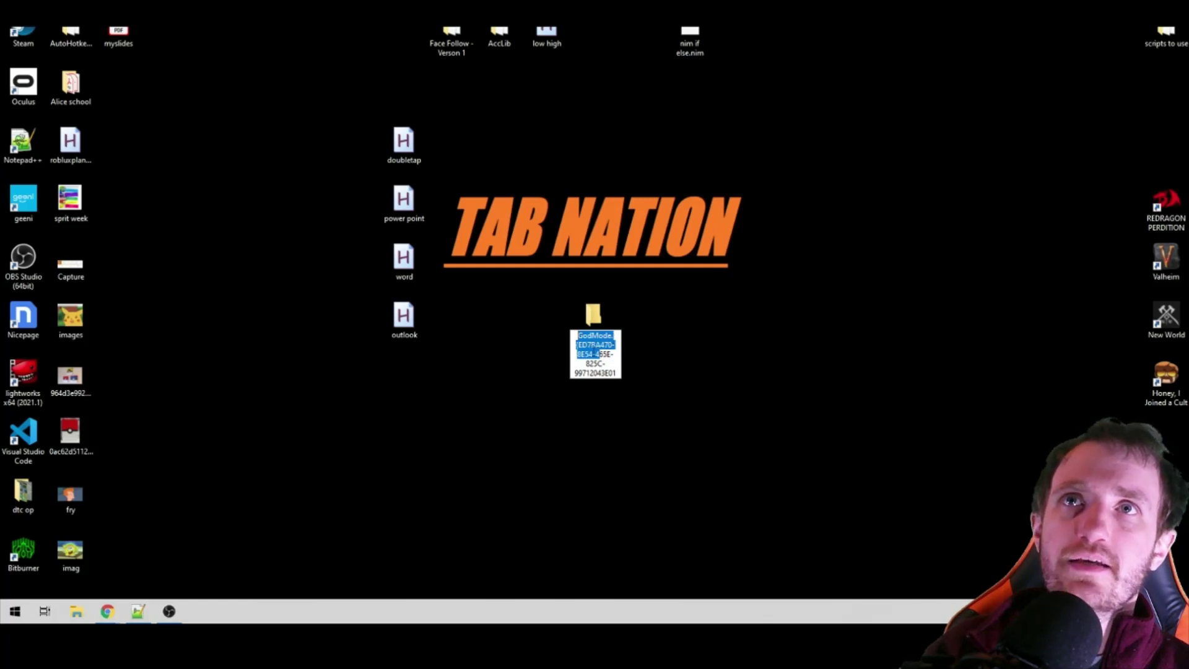
click(598, 354)
key(ctrl+a)
text({ED7BA470-8E54-465E-825C-99712043E01C})
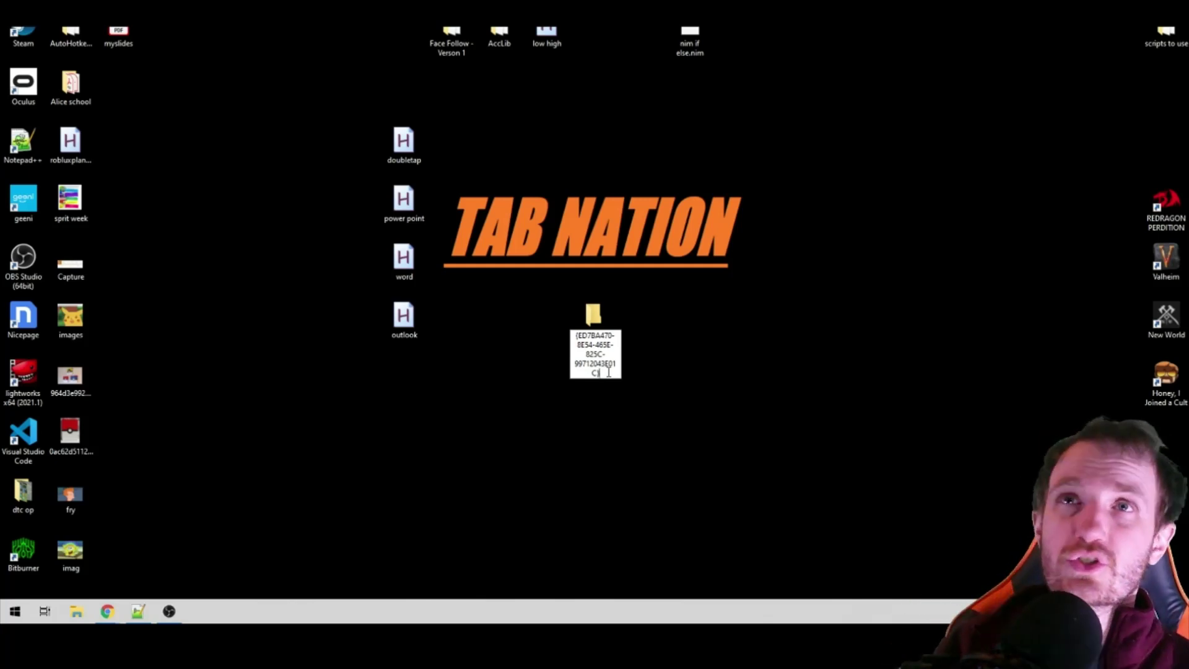
key(Return)
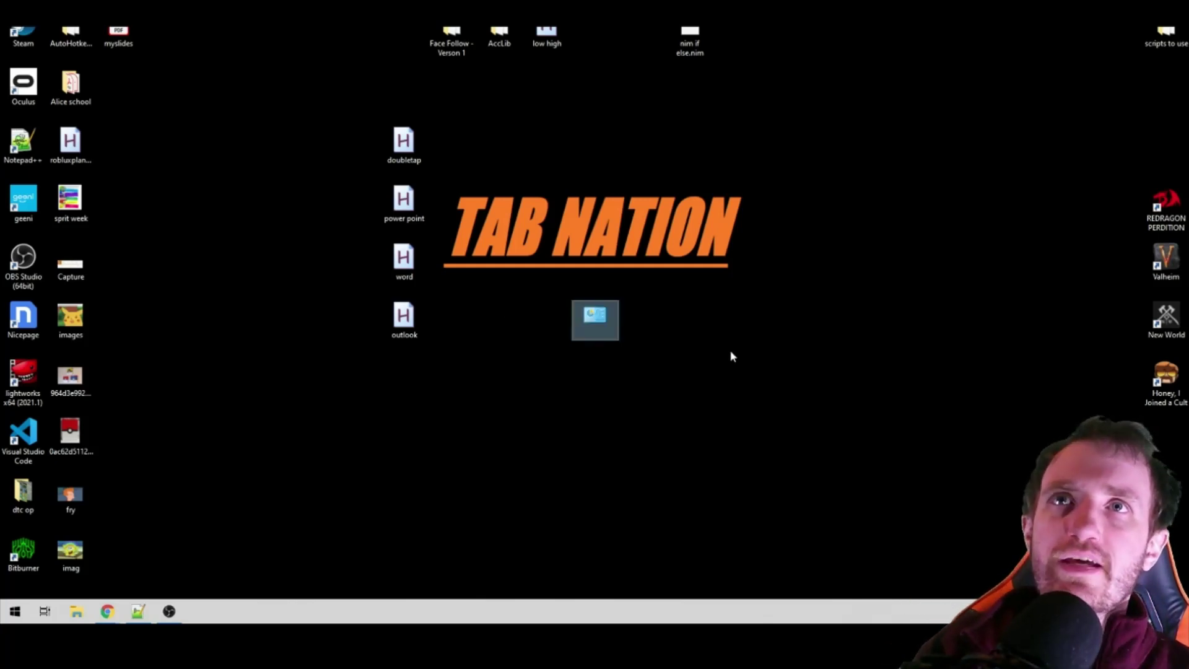
double_click(598, 324)
drag(772, 43, 699, 82)
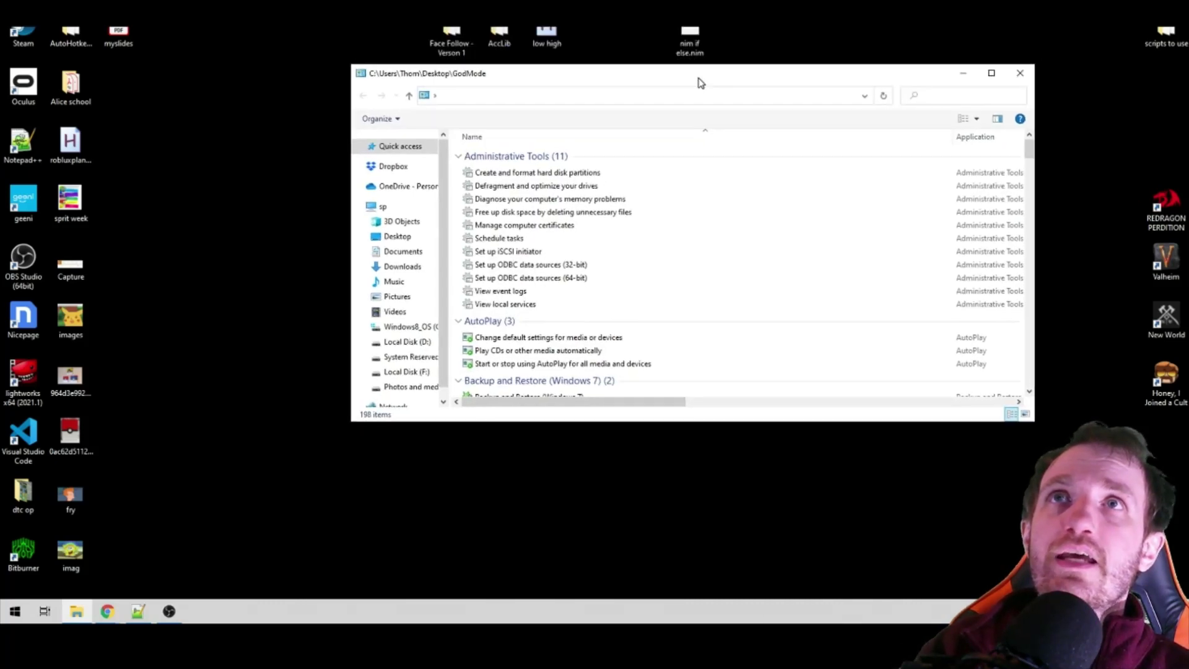
scroll(545, 248, down, 6)
scroll(545, 346, up, 2)
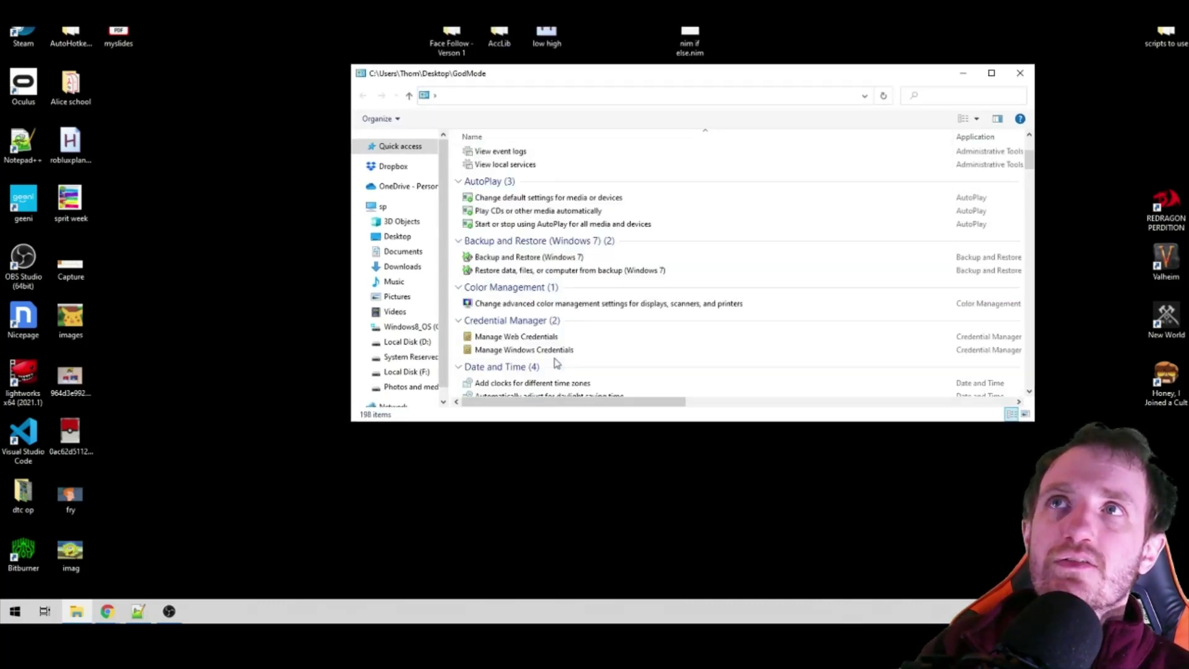
scroll(556, 364, up, 4)
scroll(567, 335, down, 15)
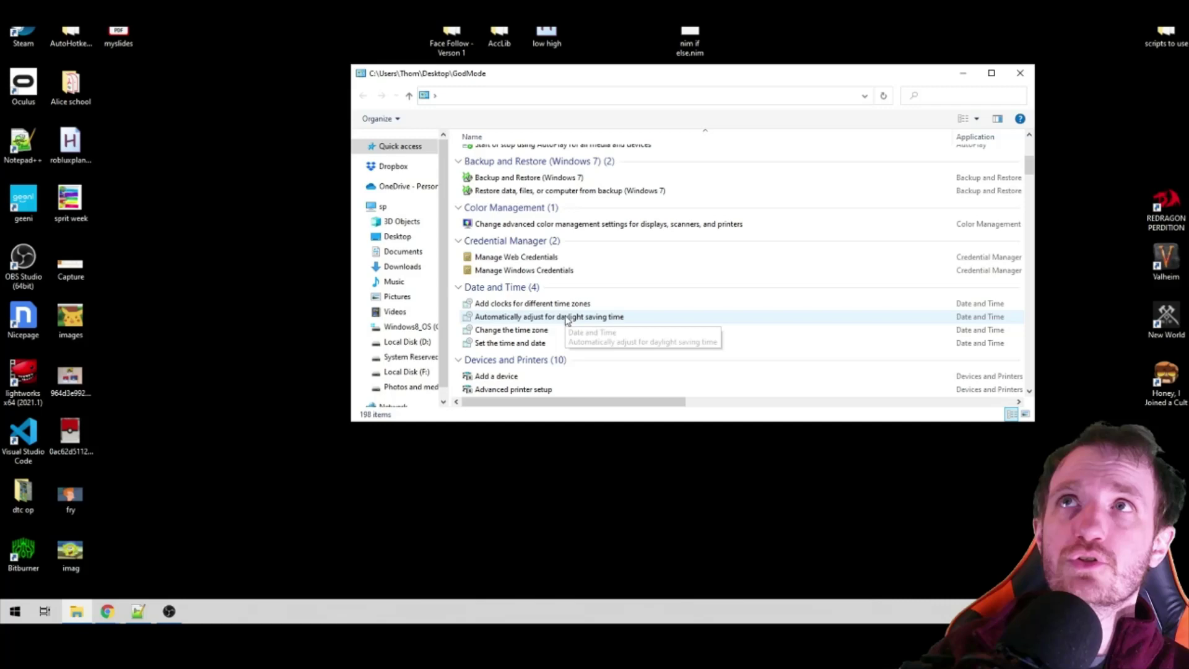
scroll(567, 334, down, 5)
scroll(594, 352, up, 20)
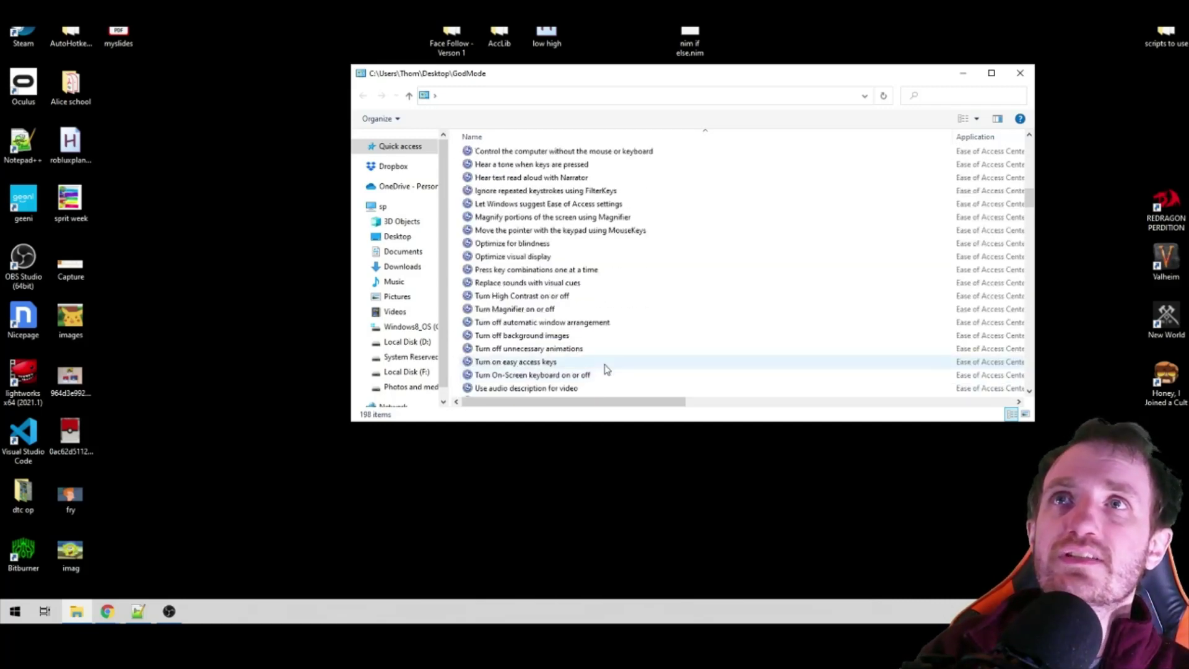
scroll(605, 367, down, 20)
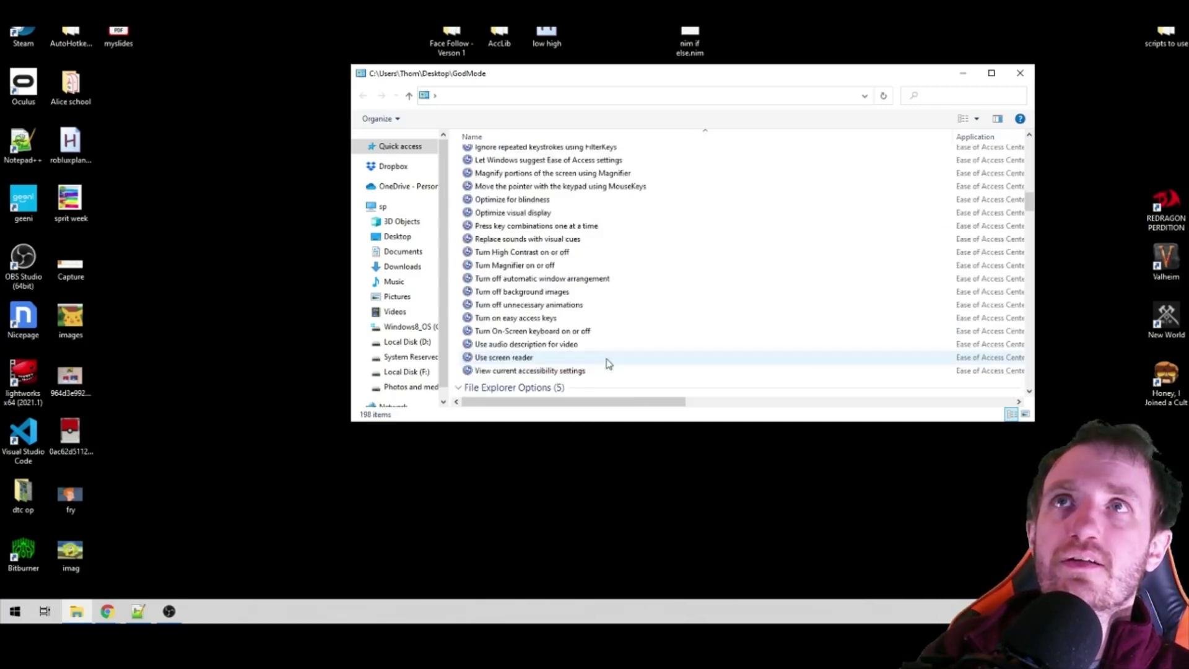
scroll(606, 363, down, 20)
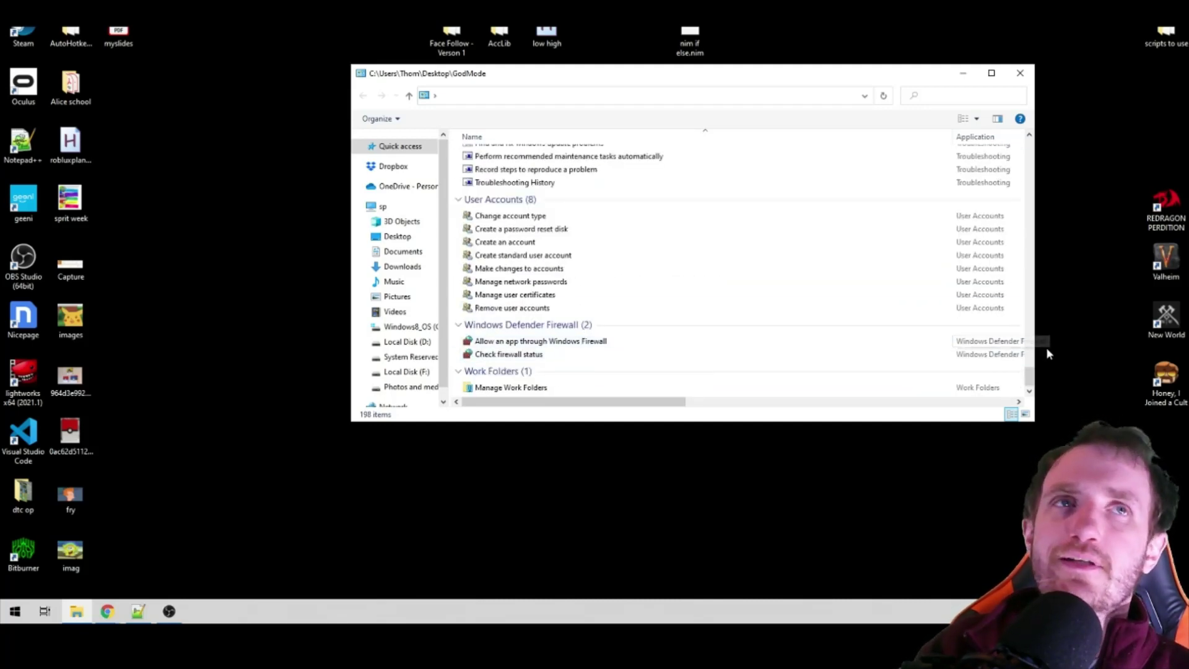
drag(1033, 382, 1024, 121)
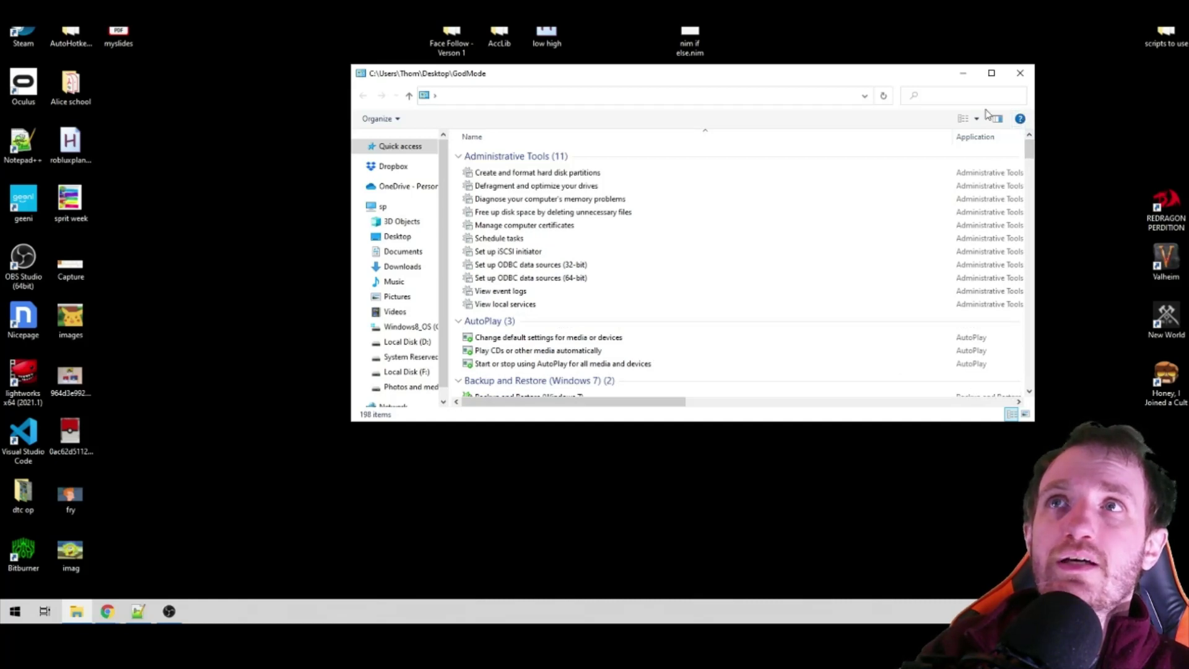
click(1021, 73)
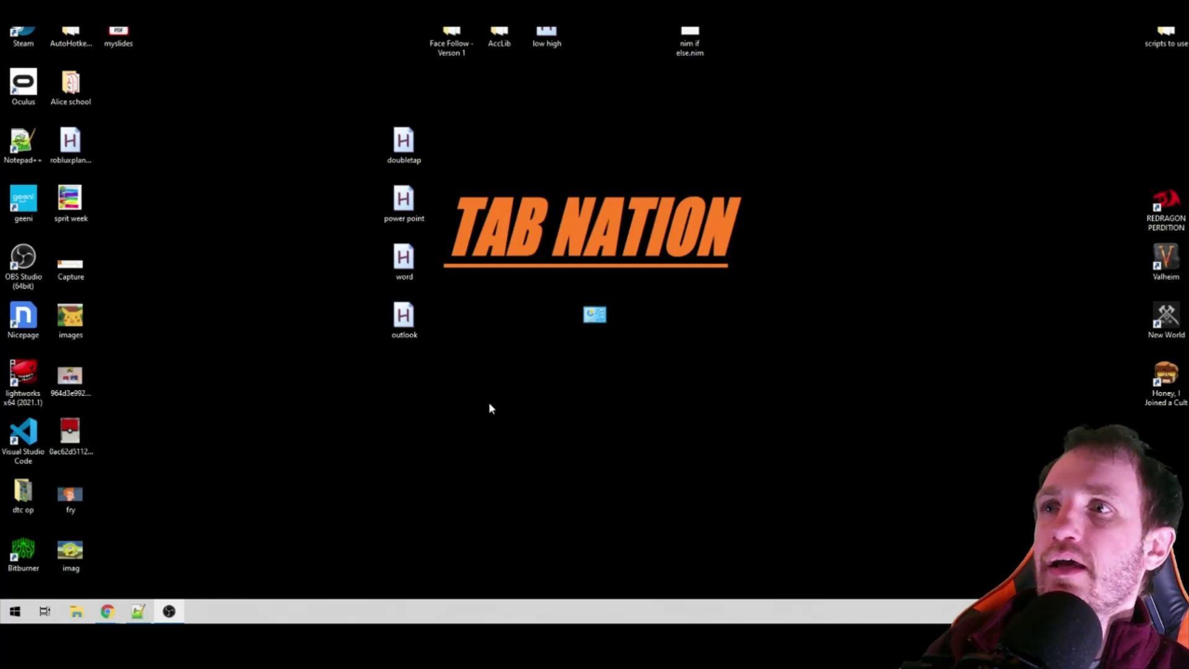
Switch between testing.ahk, File Explorer and Chrome on the r/AutoHotkey page.
click(137, 611)
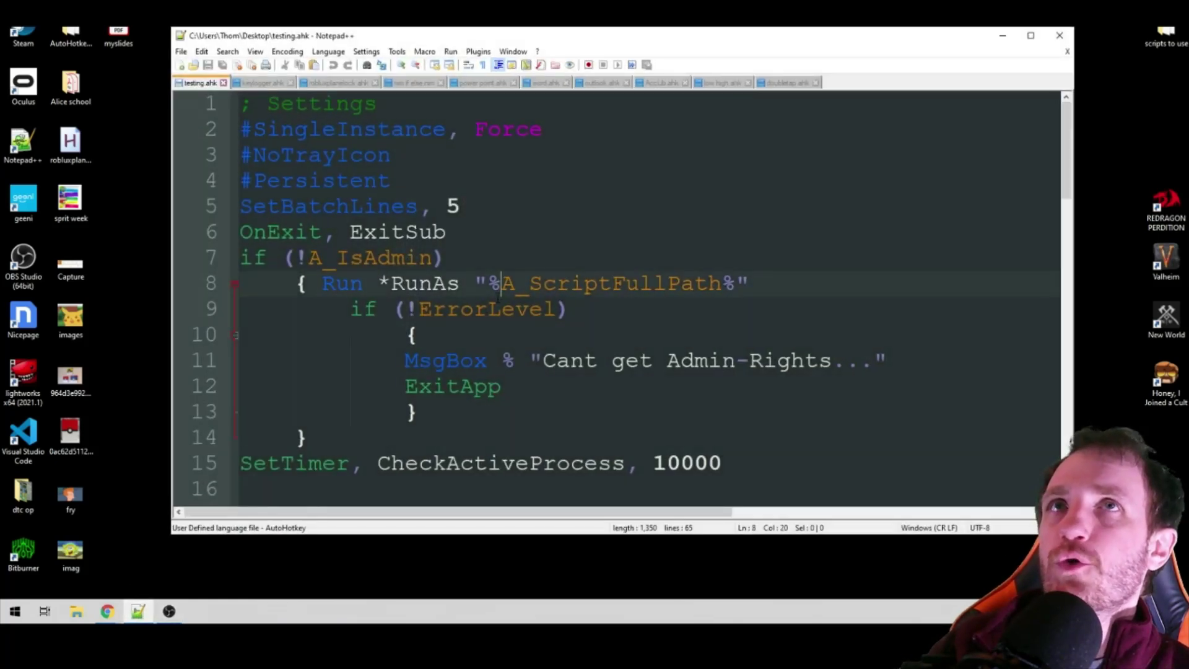
click(77, 611)
mouse_move(107, 611)
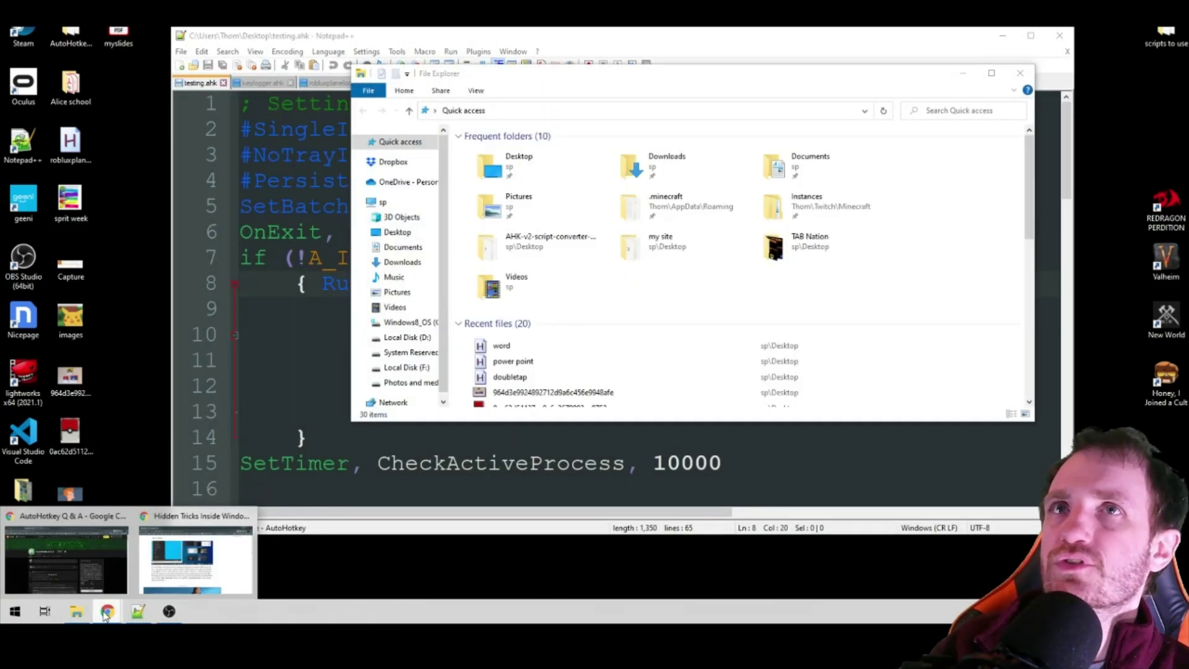
click(1019, 72)
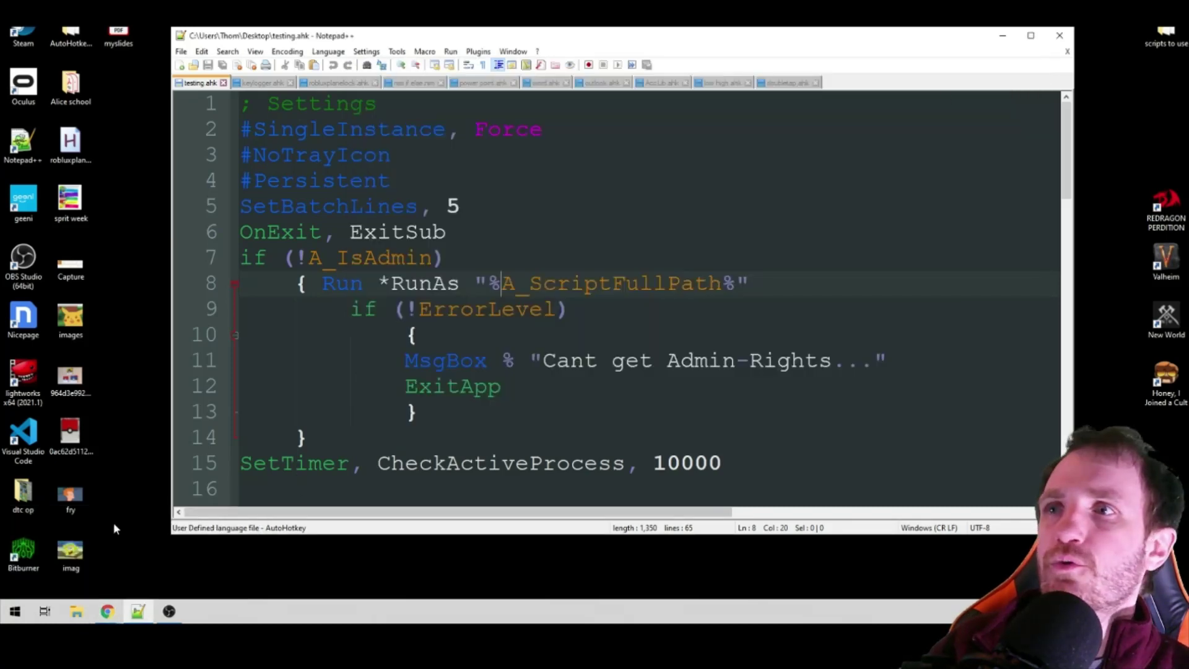
mouse_move(107, 613)
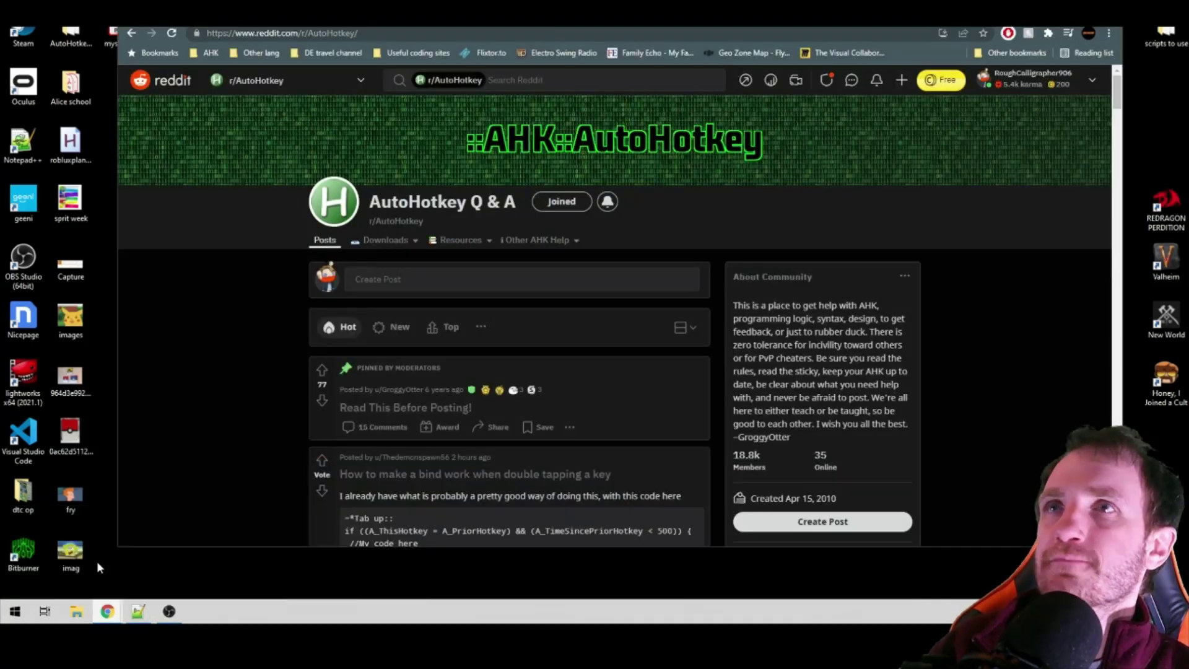
click(97, 561)
Open a new Chrome window and alternate it with the Notepad++ script window.
key(ctrl+n)
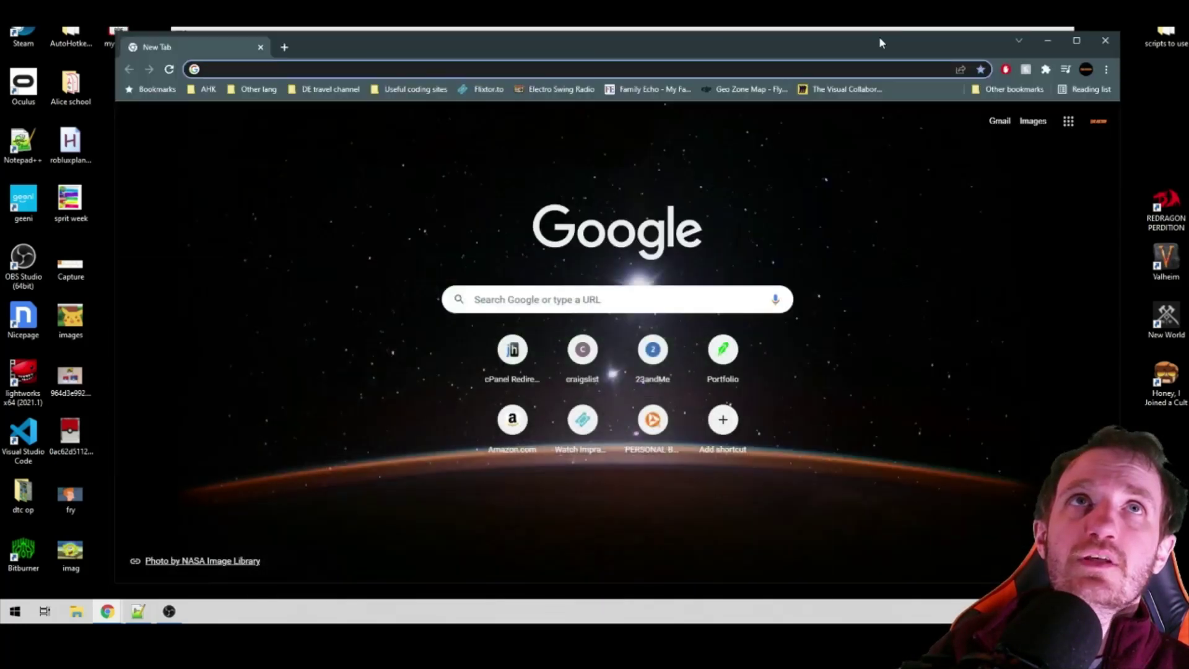
drag(879, 36, 890, 84)
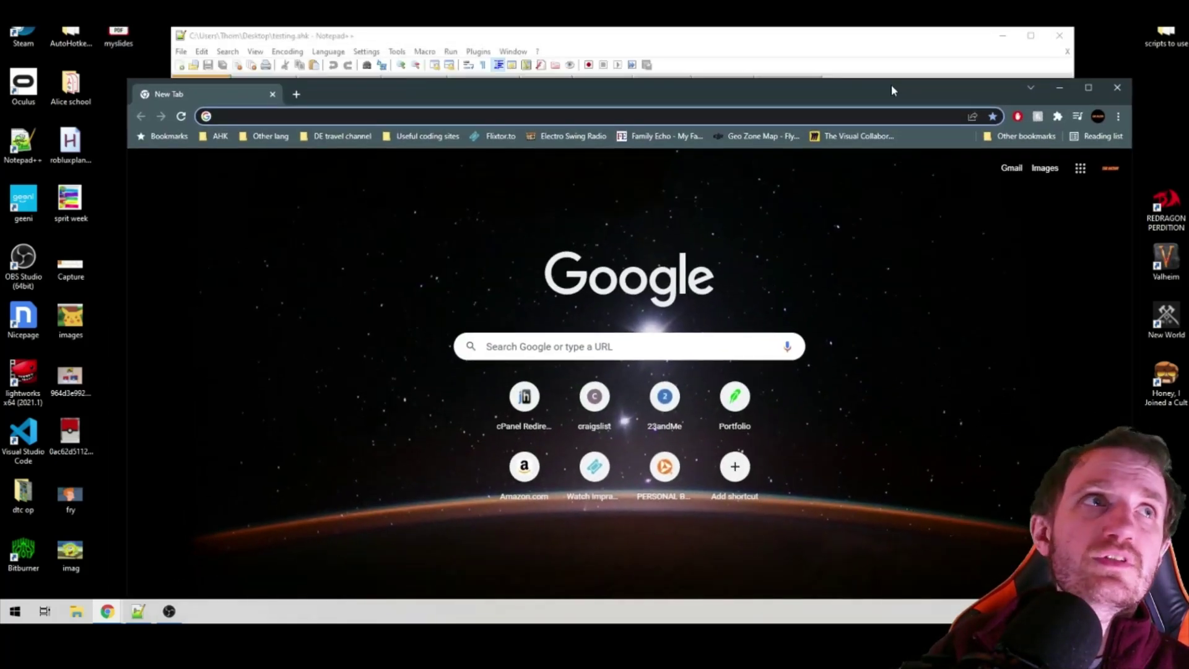
click(870, 45)
click(1084, 205)
click(946, 70)
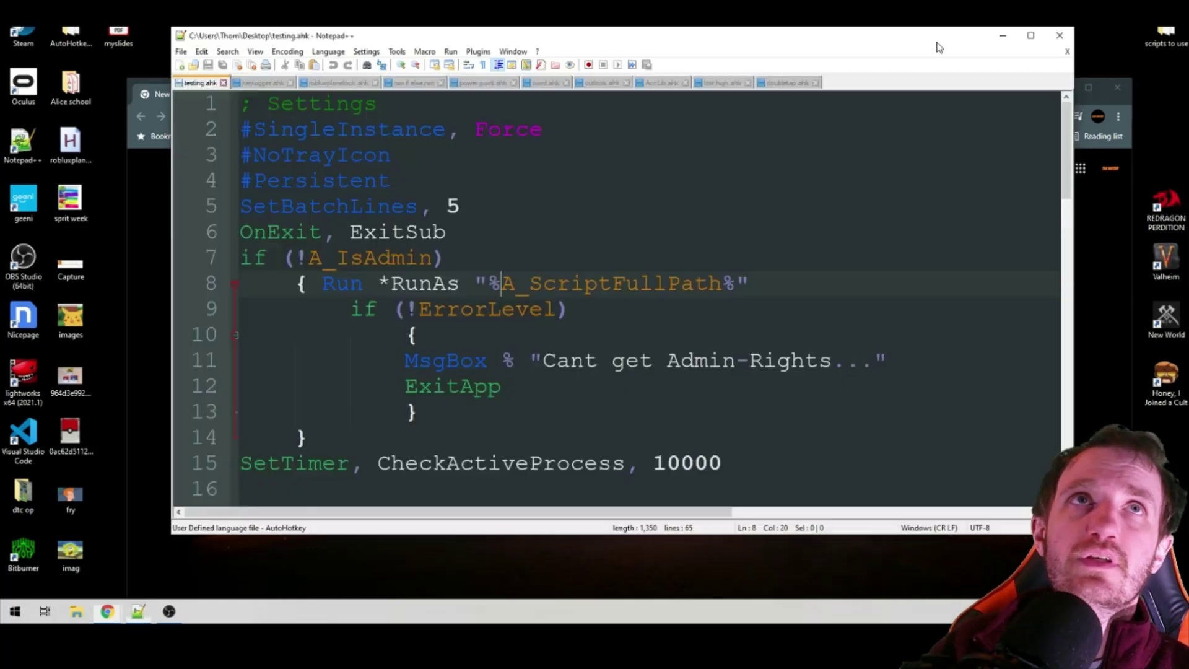
click(1089, 164)
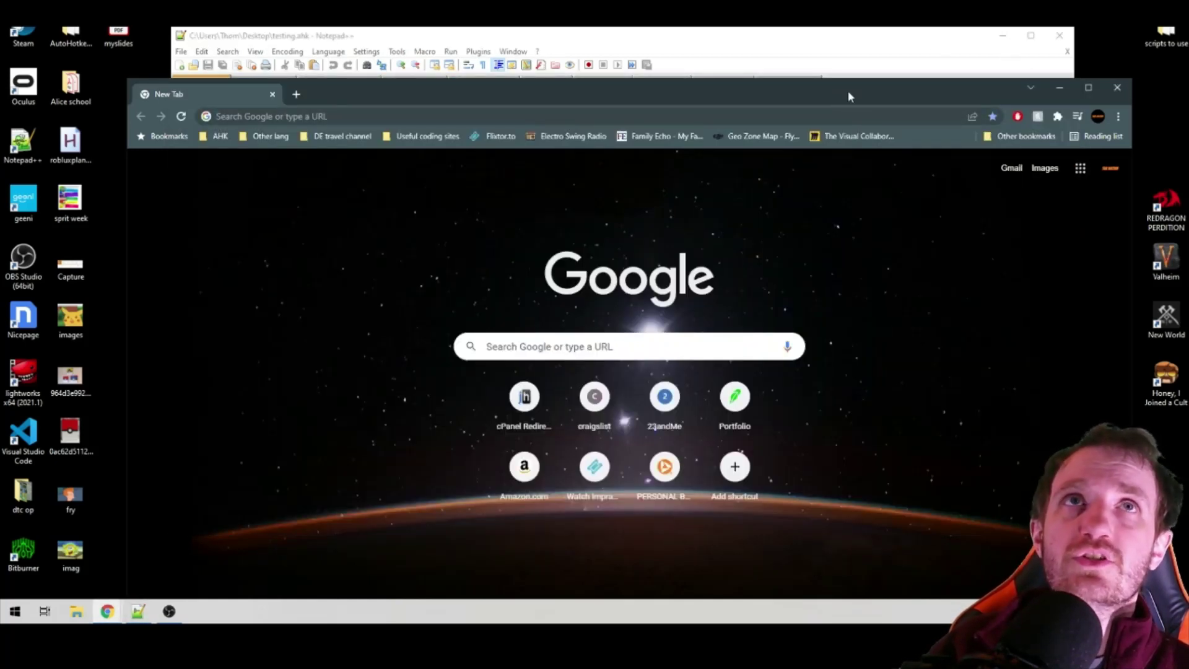
Snap Chrome to the left half and Notepad++ right, then check line 14's brace and line 9's if.
drag(848, 92, 5, 98)
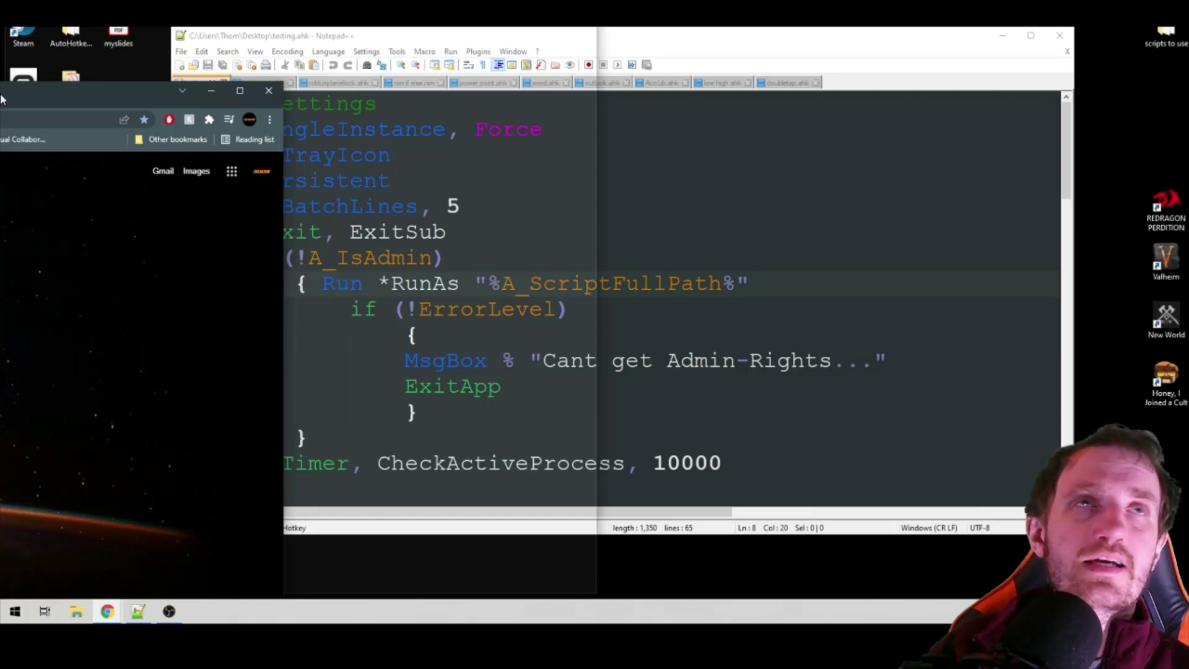
drag(1, 97, 2, 94)
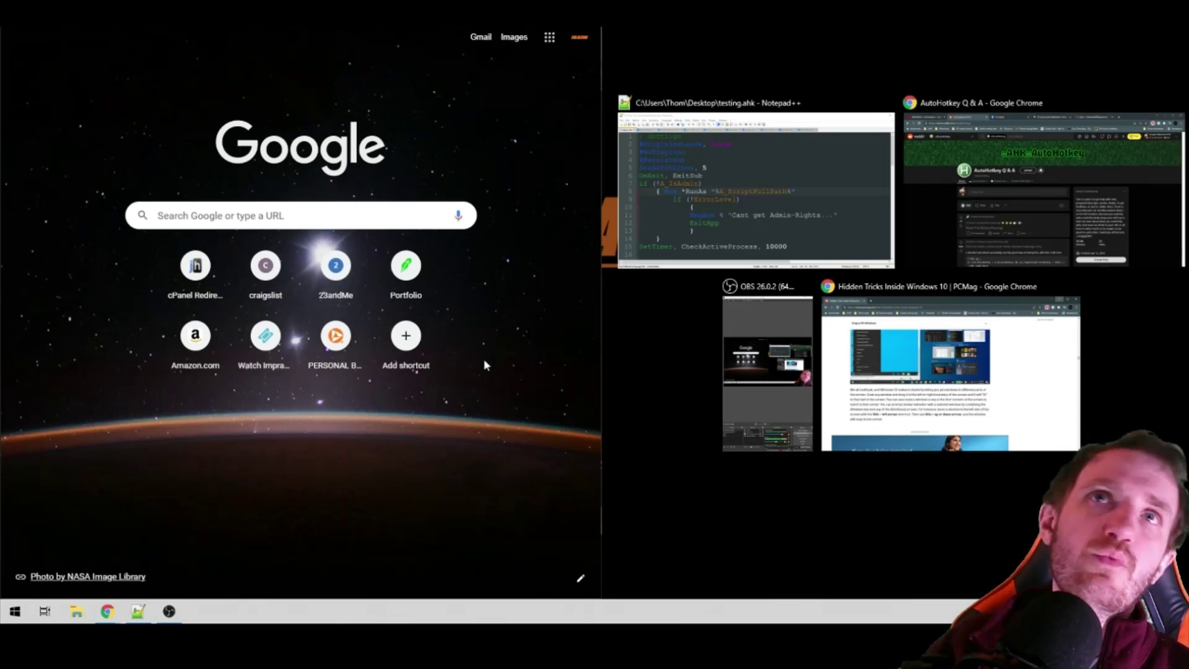
click(723, 192)
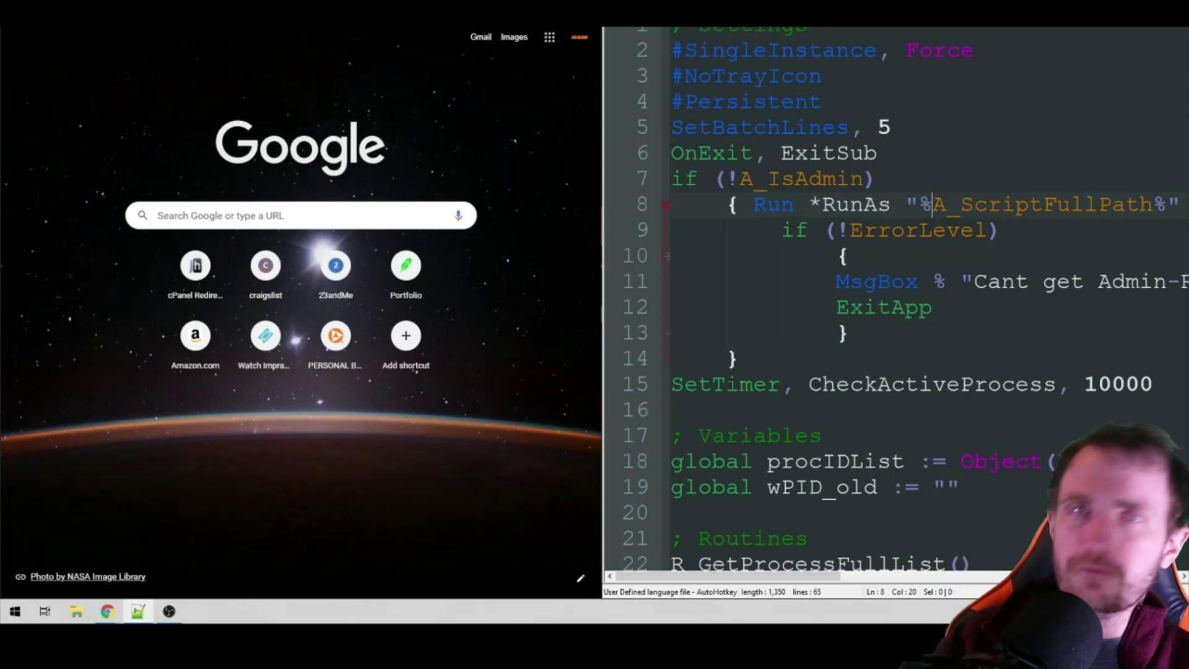
click(740, 359)
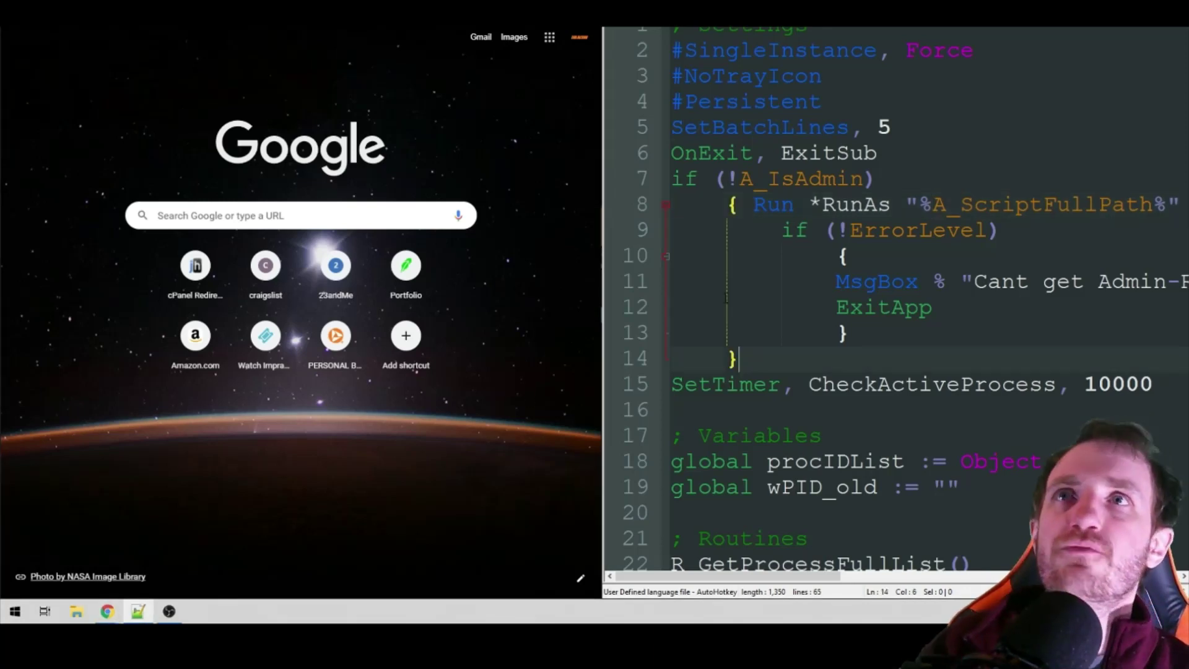
click(803, 234)
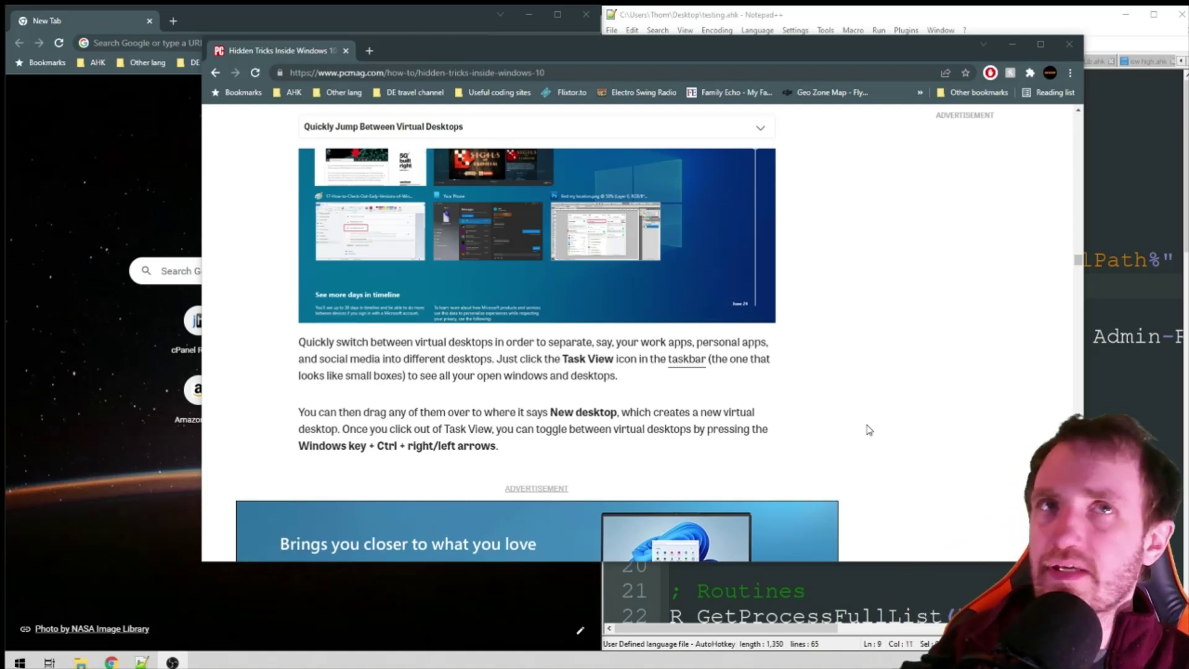
Bring the PCMag article window forward, scroll it up, and minimise it.
click(869, 429)
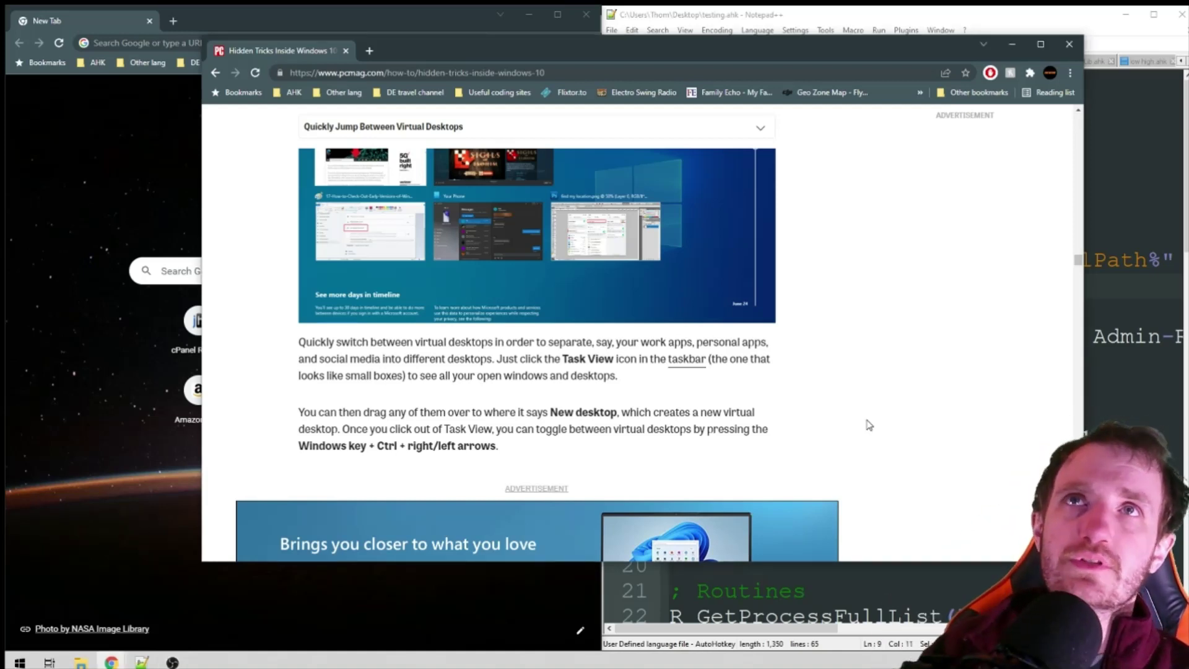
scroll(960, 193, up, 3)
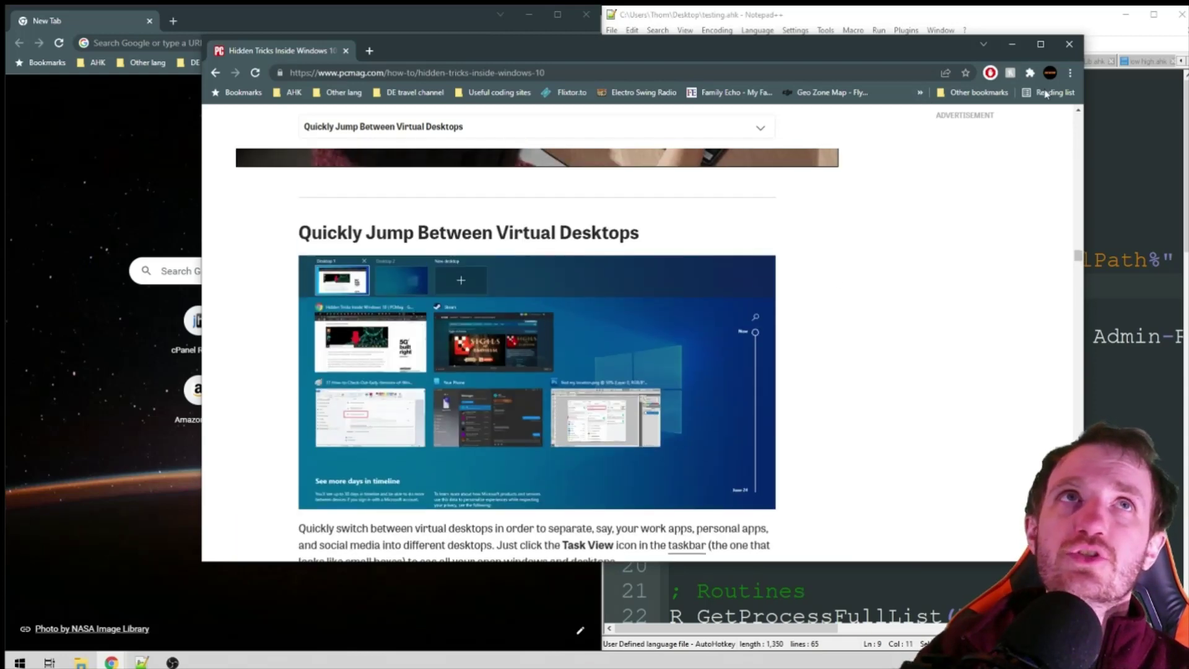
click(1015, 47)
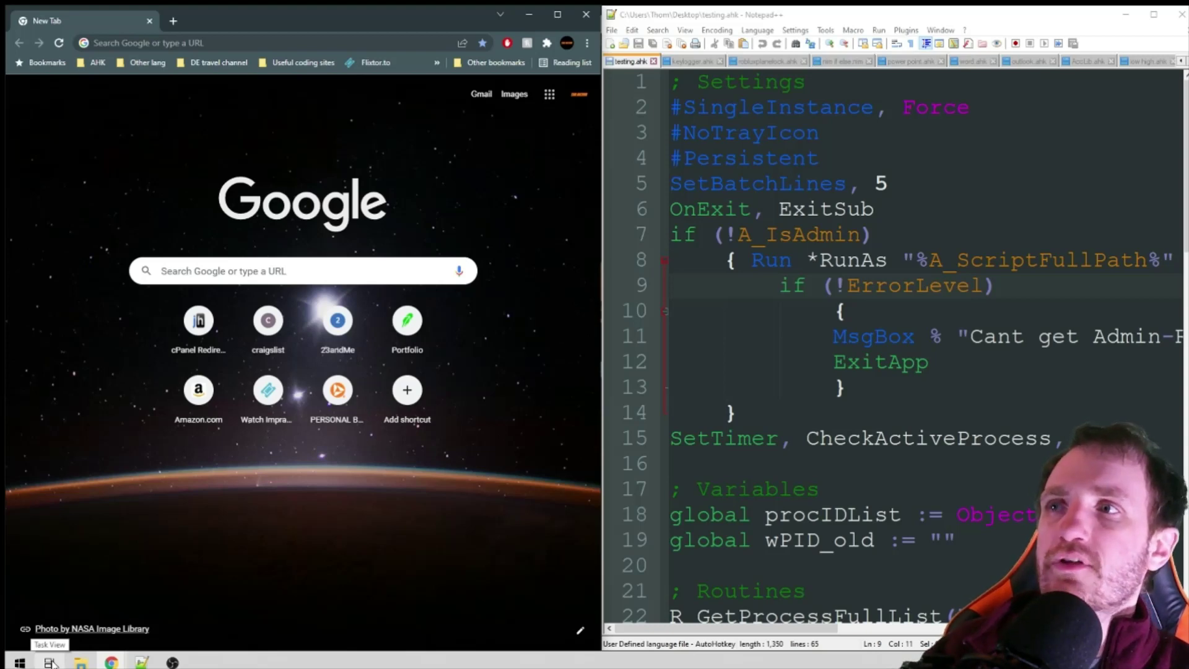
Create a second virtual desktop in Task View and return to Desktop 1.
click(51, 663)
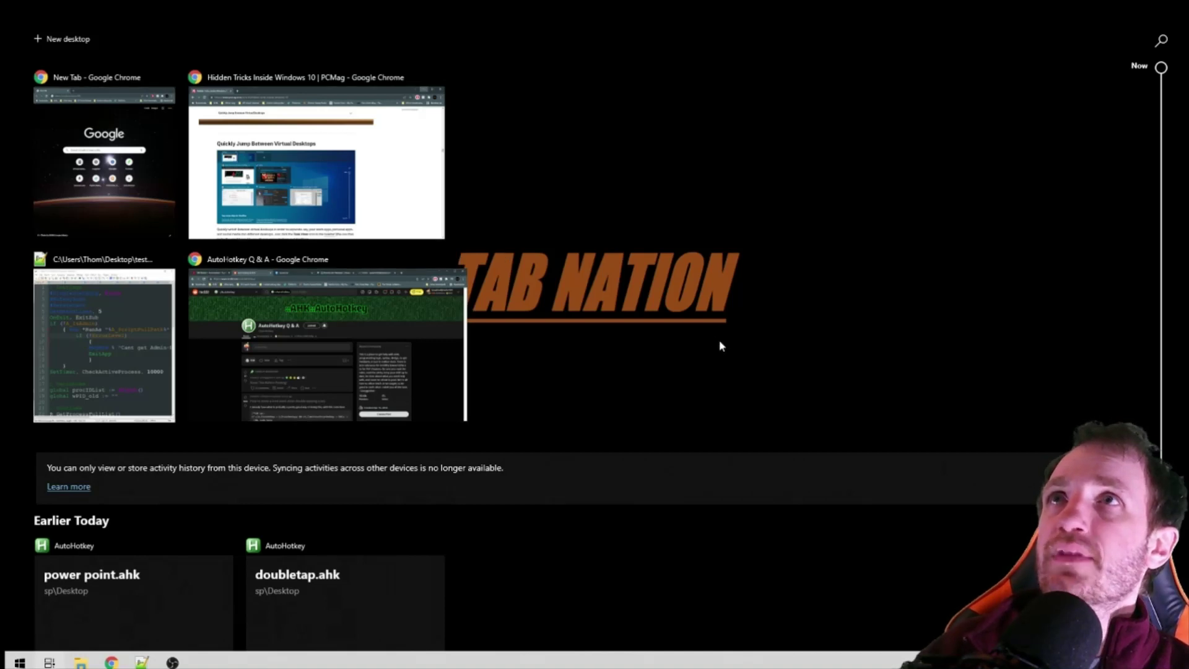
click(87, 45)
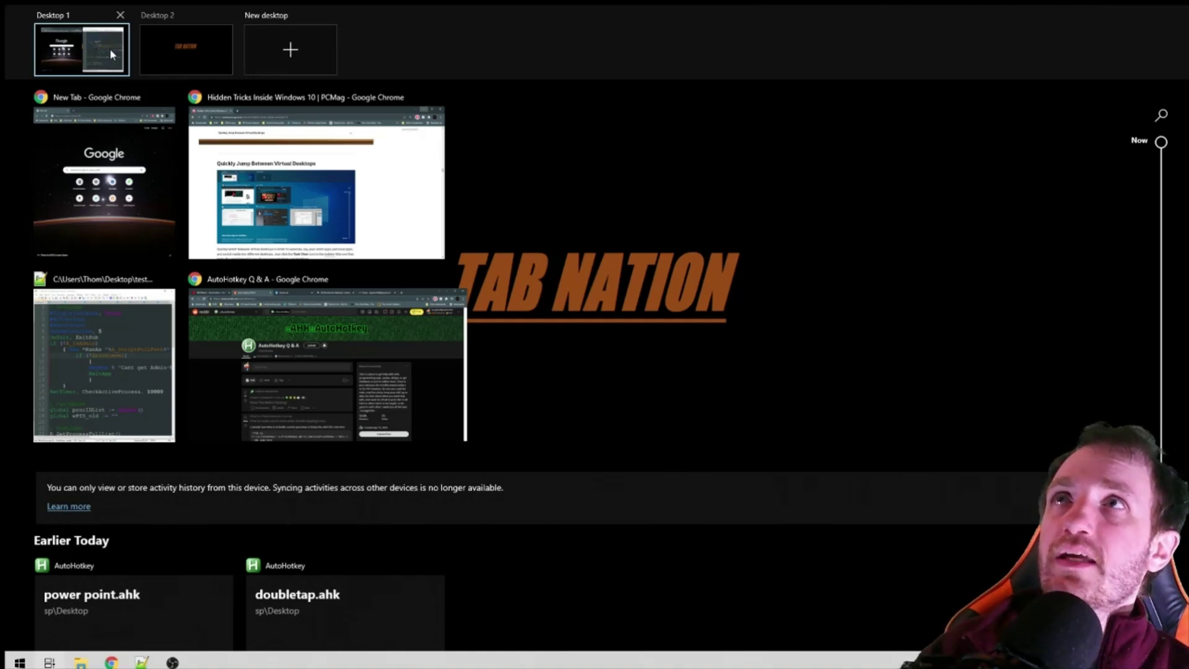
scroll(313, 176, down, 3)
click(101, 56)
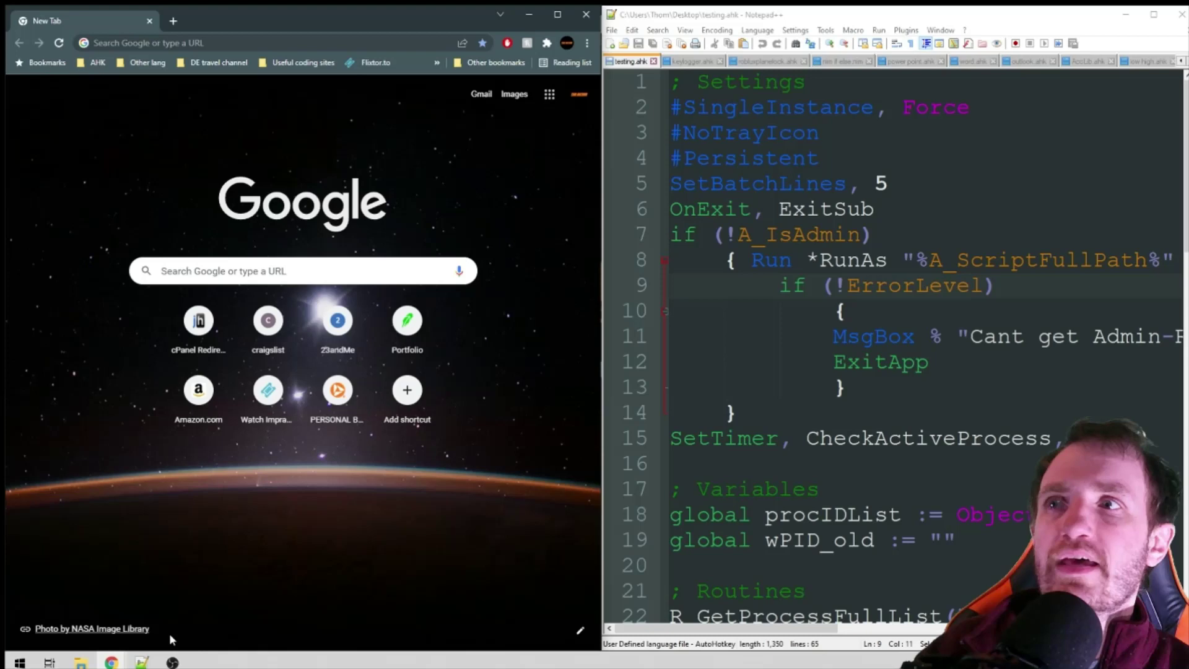
Move the New Tab Chrome window onto Desktop 2, then unsnap Notepad++ into a floating window.
click(50, 661)
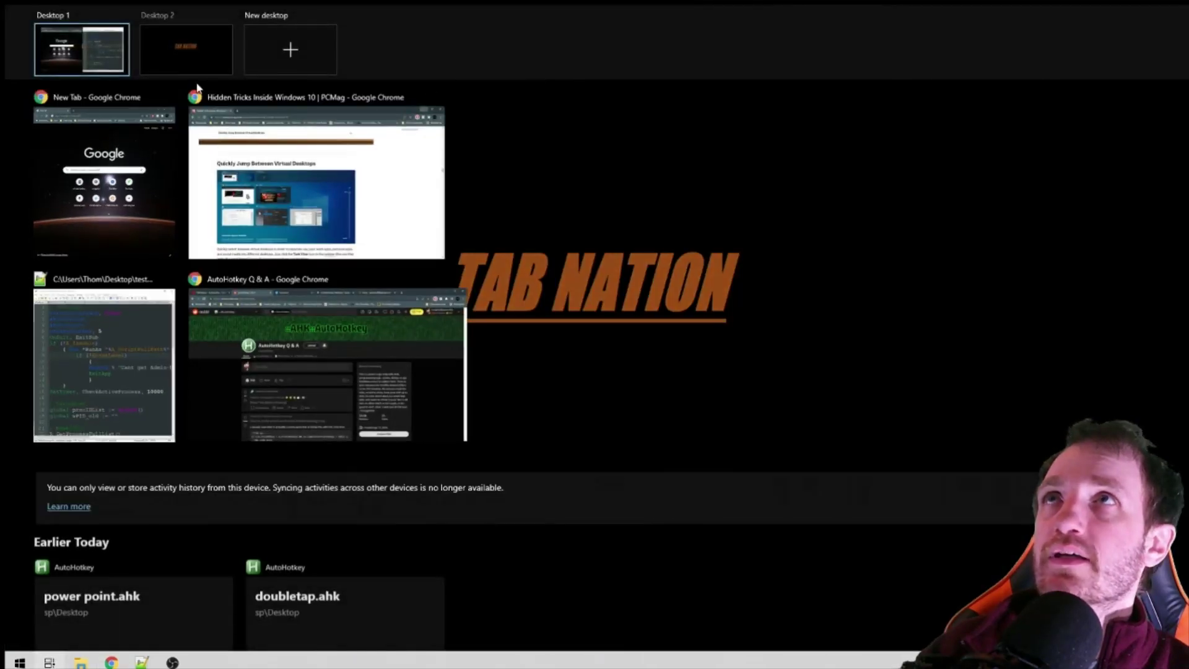
drag(128, 174, 197, 50)
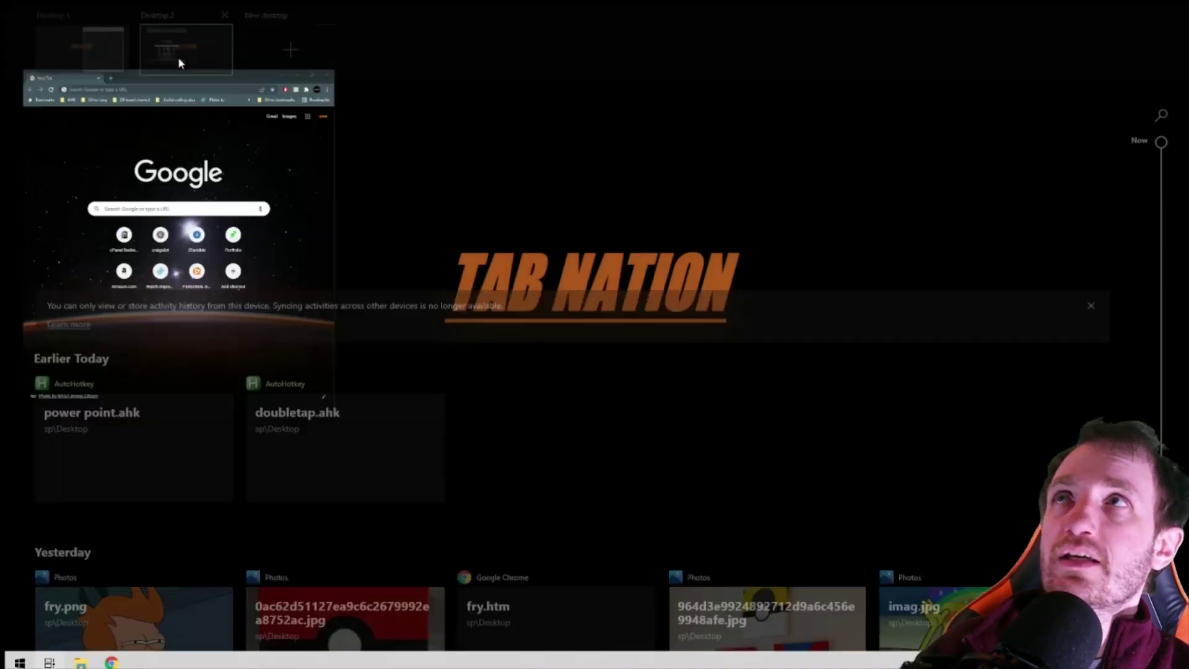
click(112, 62)
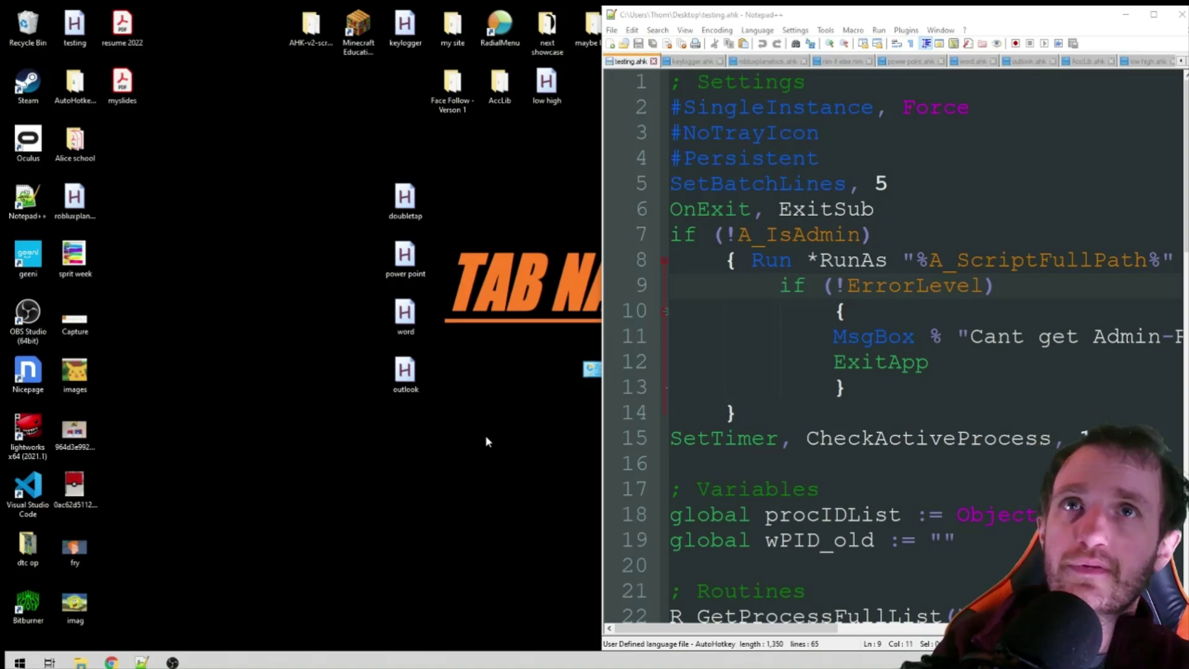
click(751, 419)
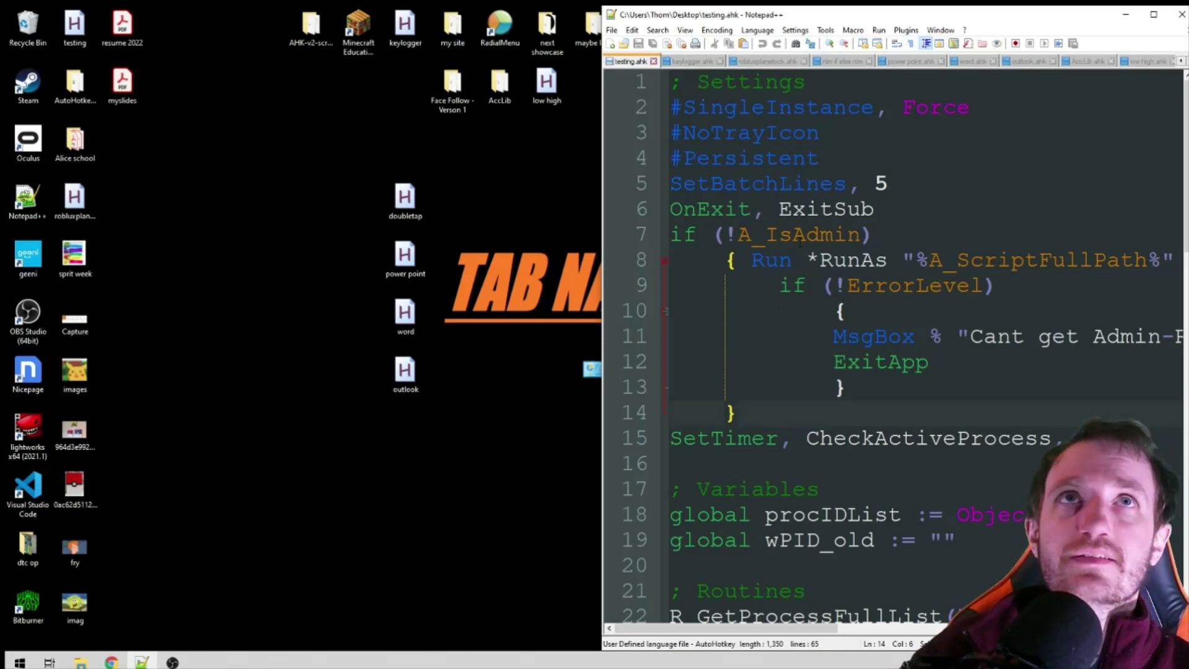
drag(1048, 17, 890, 101)
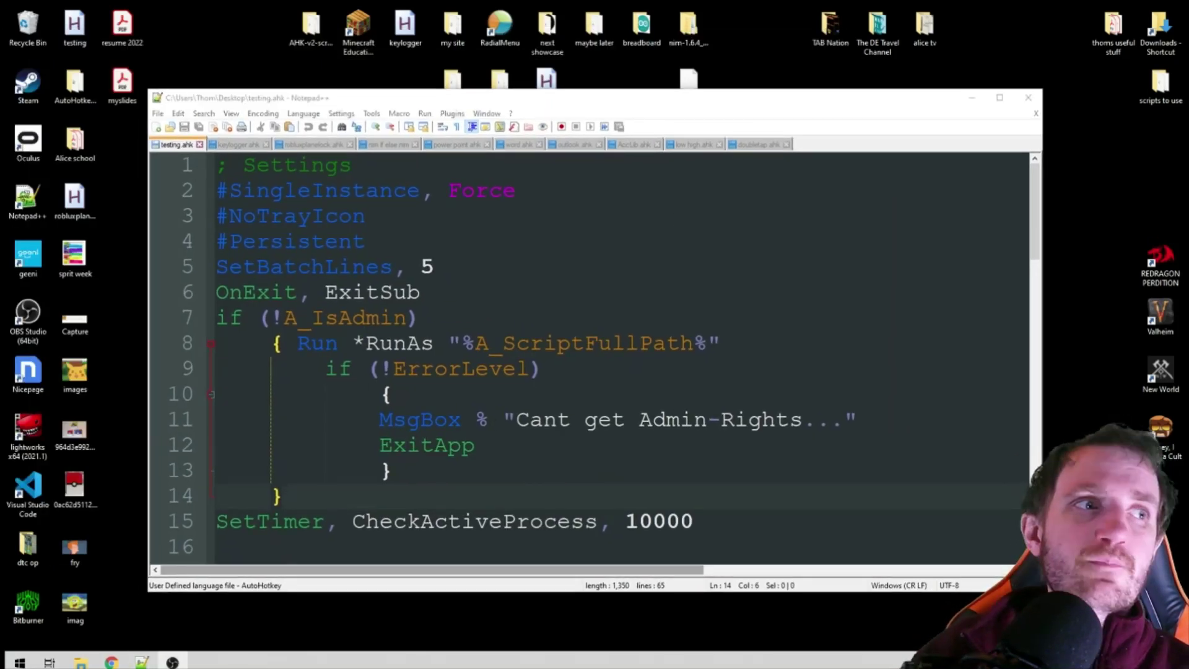
Launch Command Prompt from a Start search for cmd and place it over Notepad++.
click(822, 402)
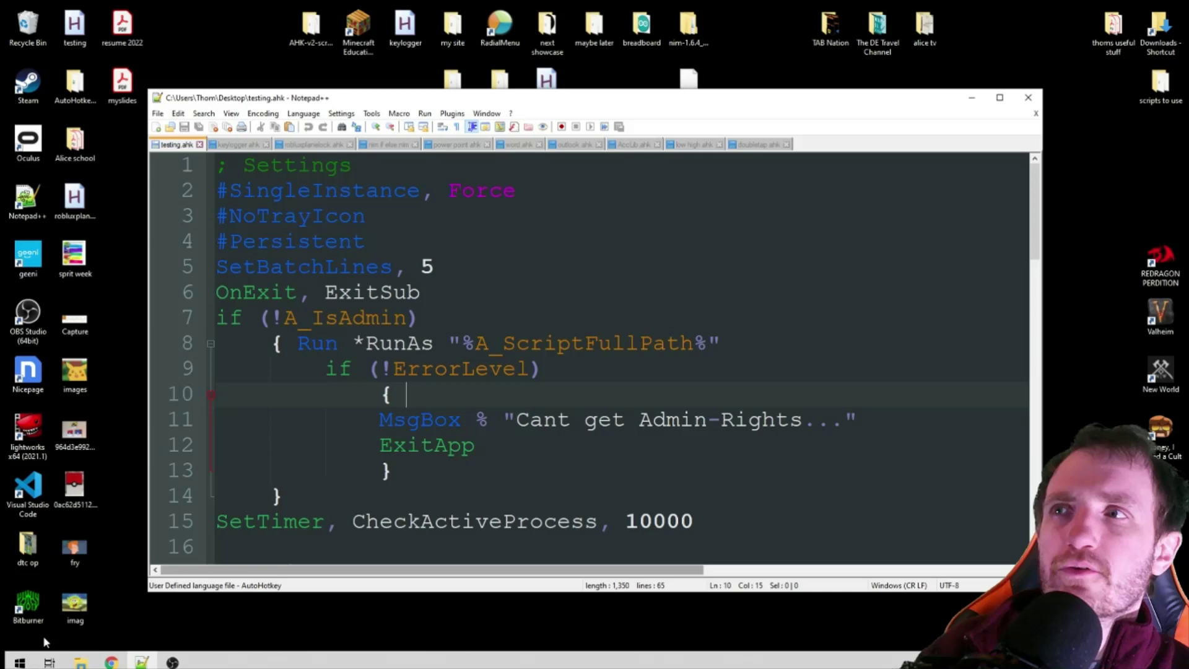
click(19, 661)
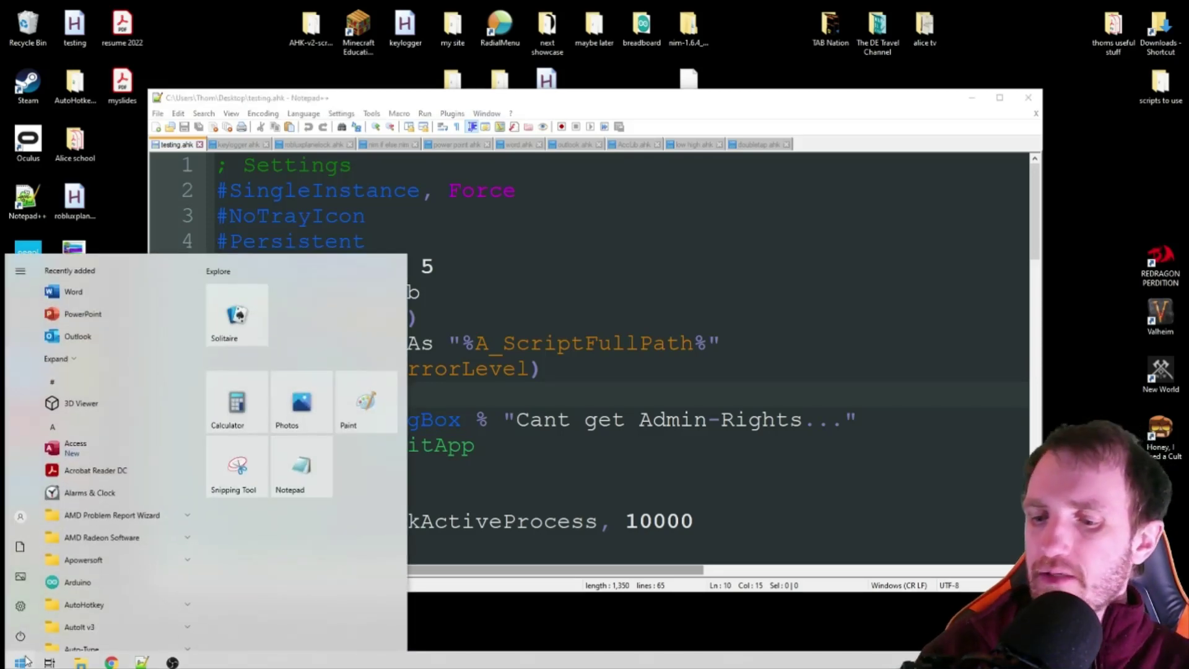
text(cmd)
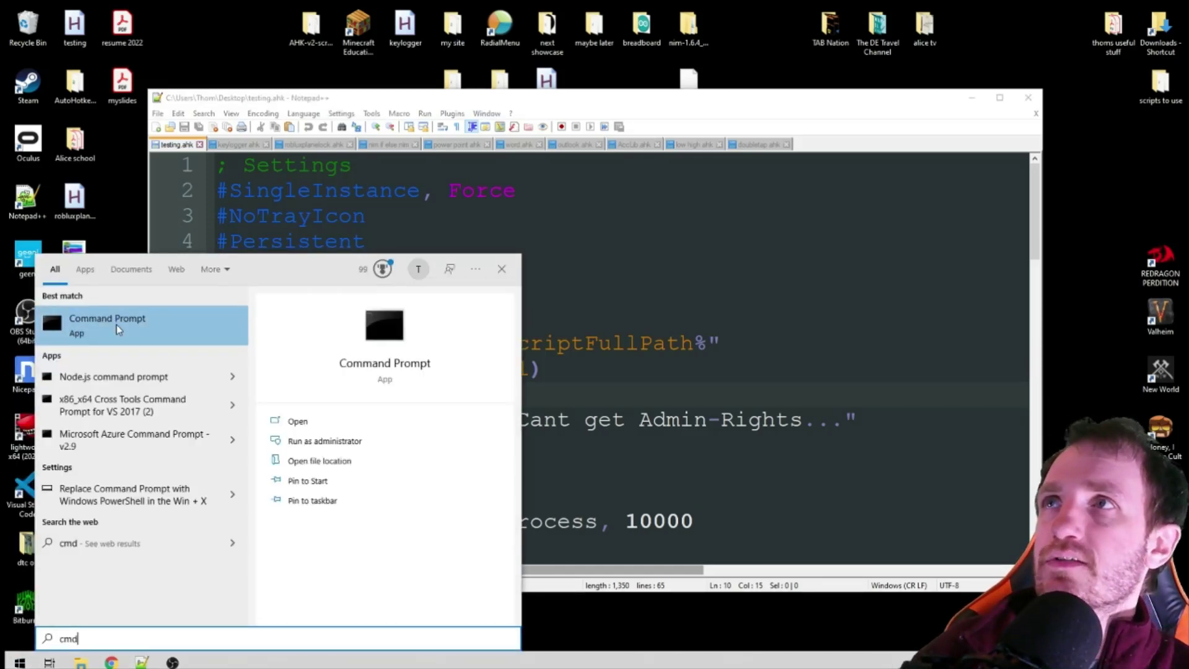
click(117, 328)
drag(448, 124, 688, 187)
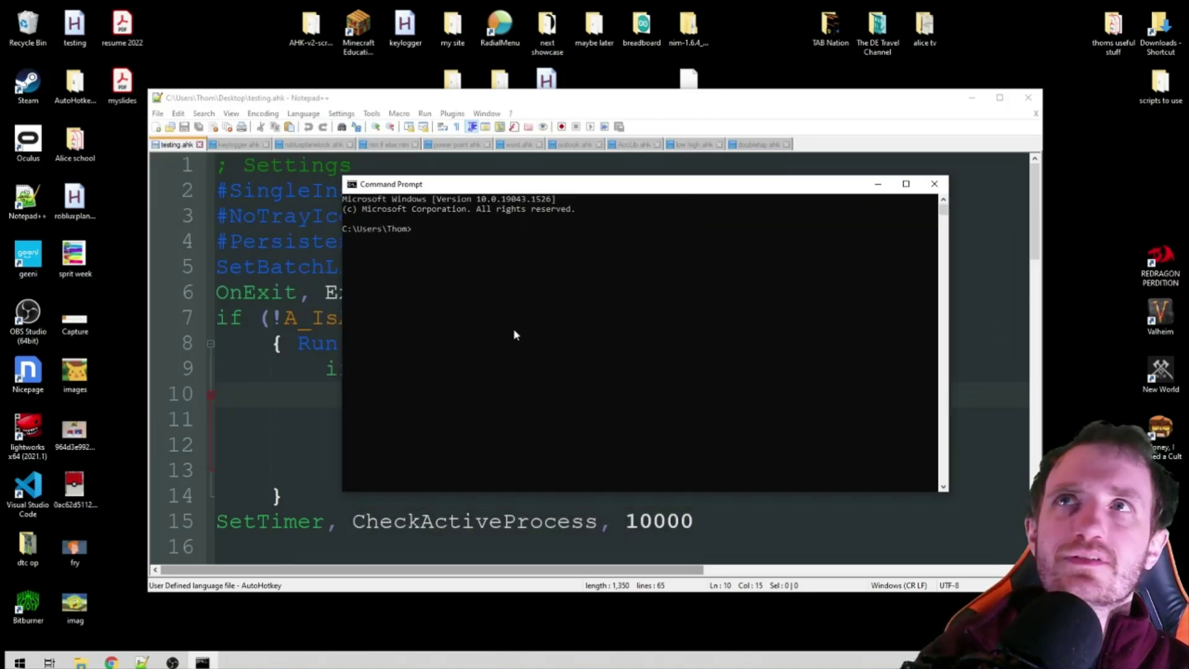
Open the Command Prompt window's Properties from its title-bar menu.
click(557, 299)
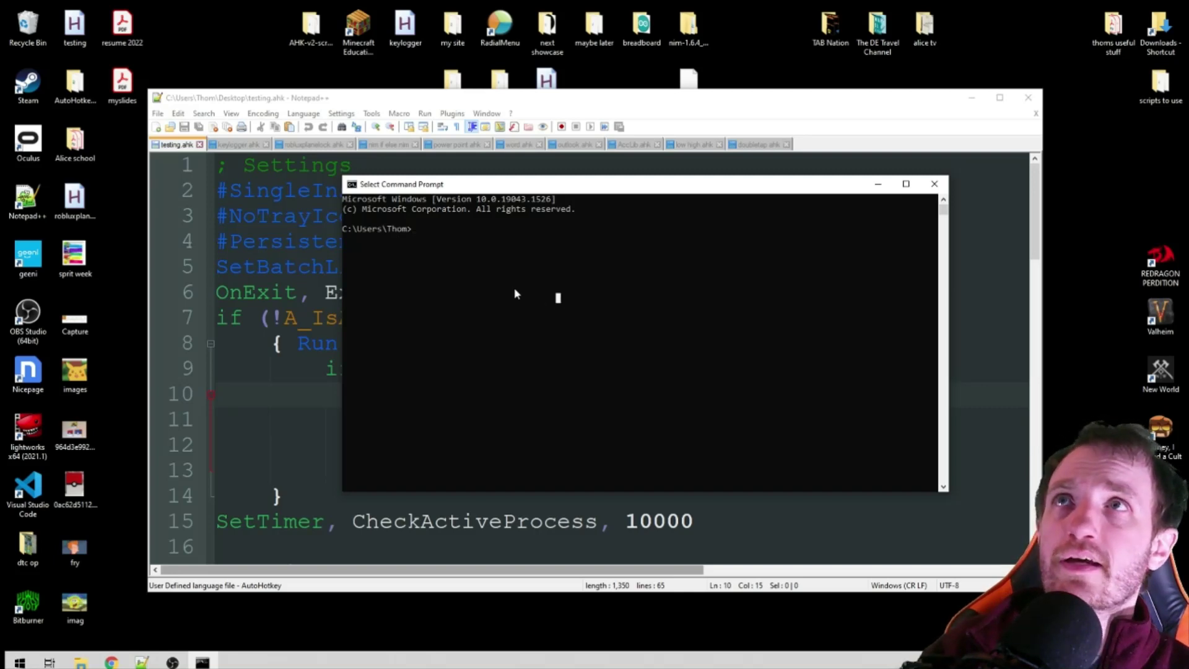
click(352, 185)
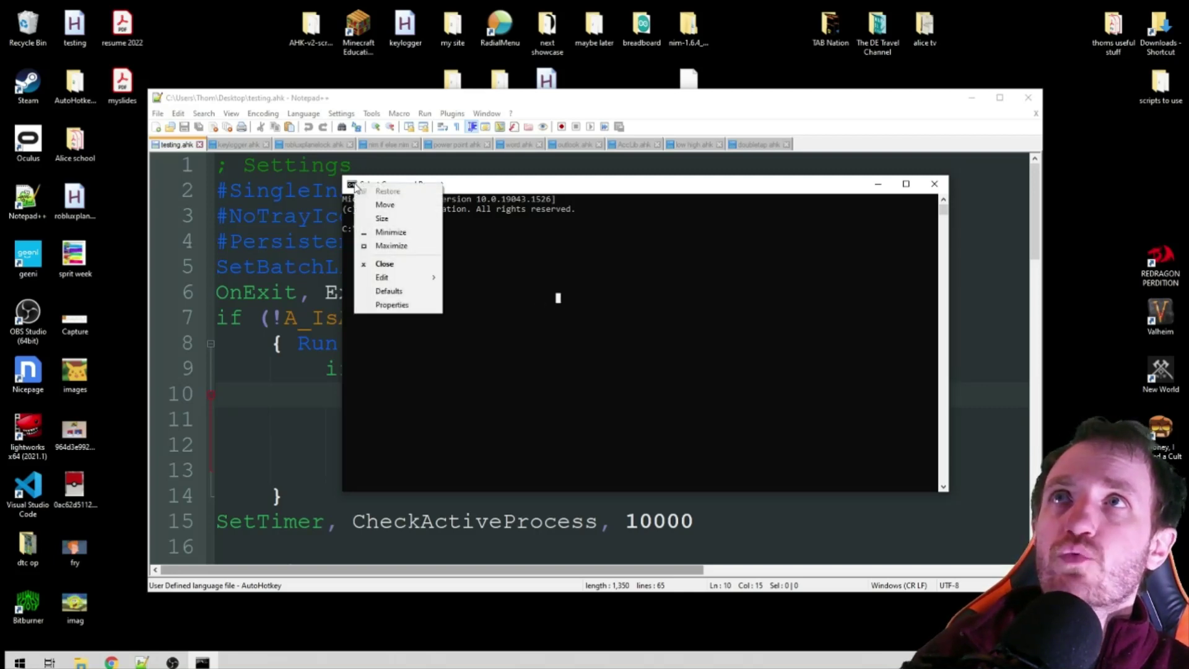
click(402, 306)
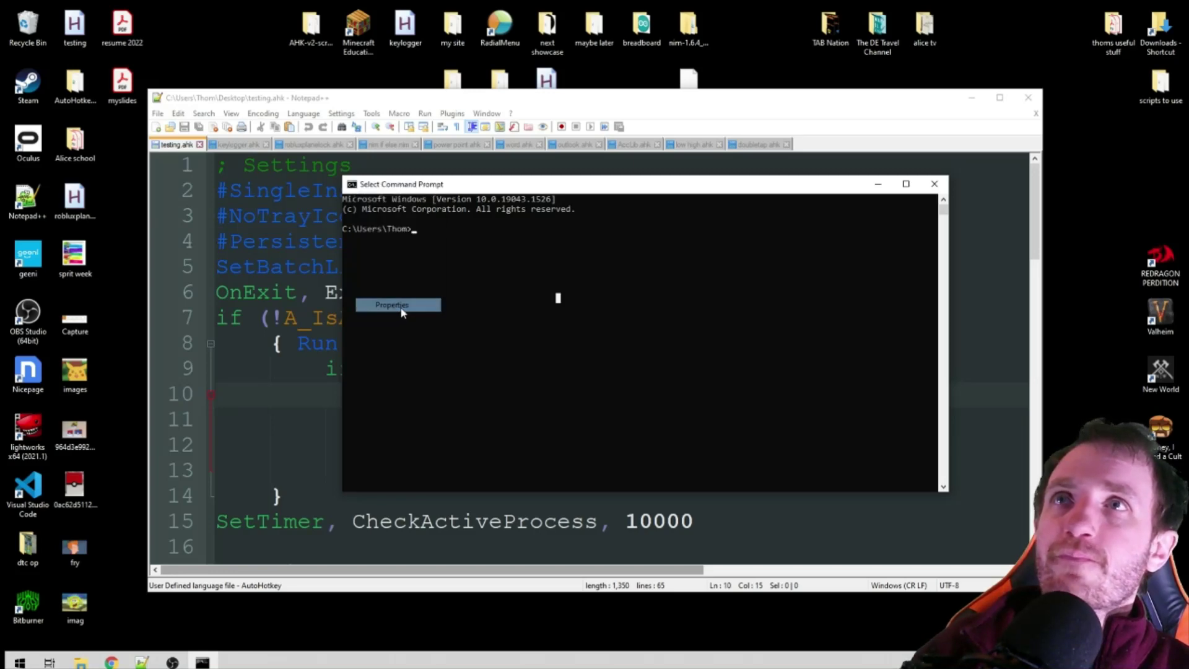
Move the Properties dialog aside and look through its Font, Layout and Colors tabs.
drag(466, 187, 565, 221)
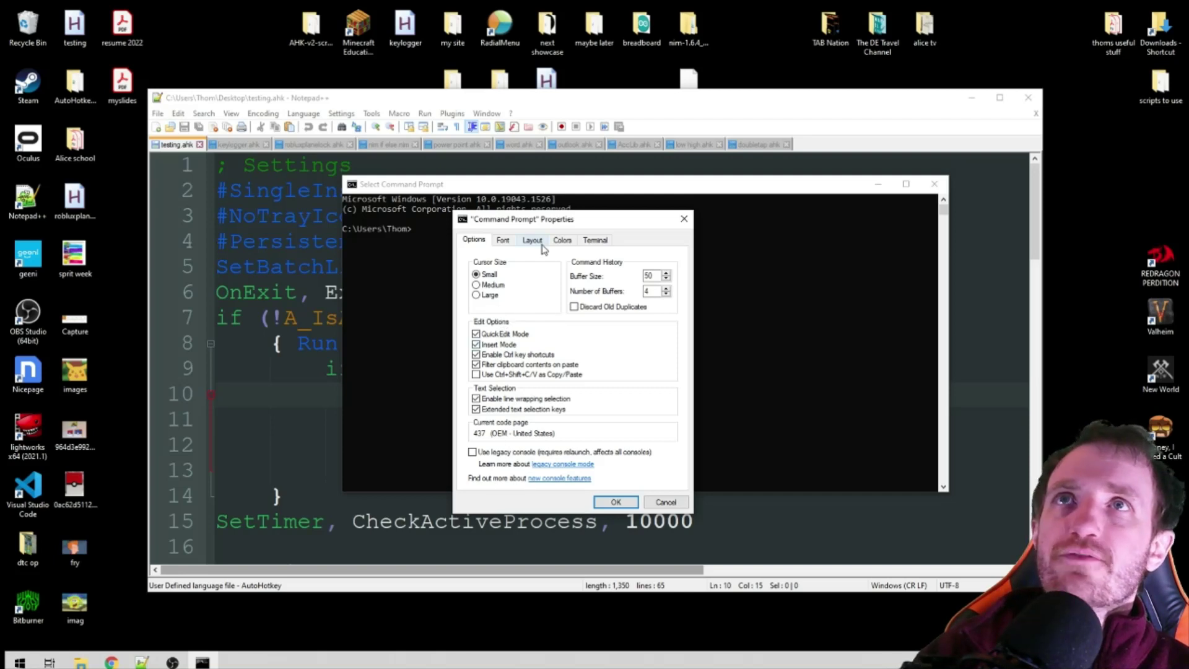
click(508, 241)
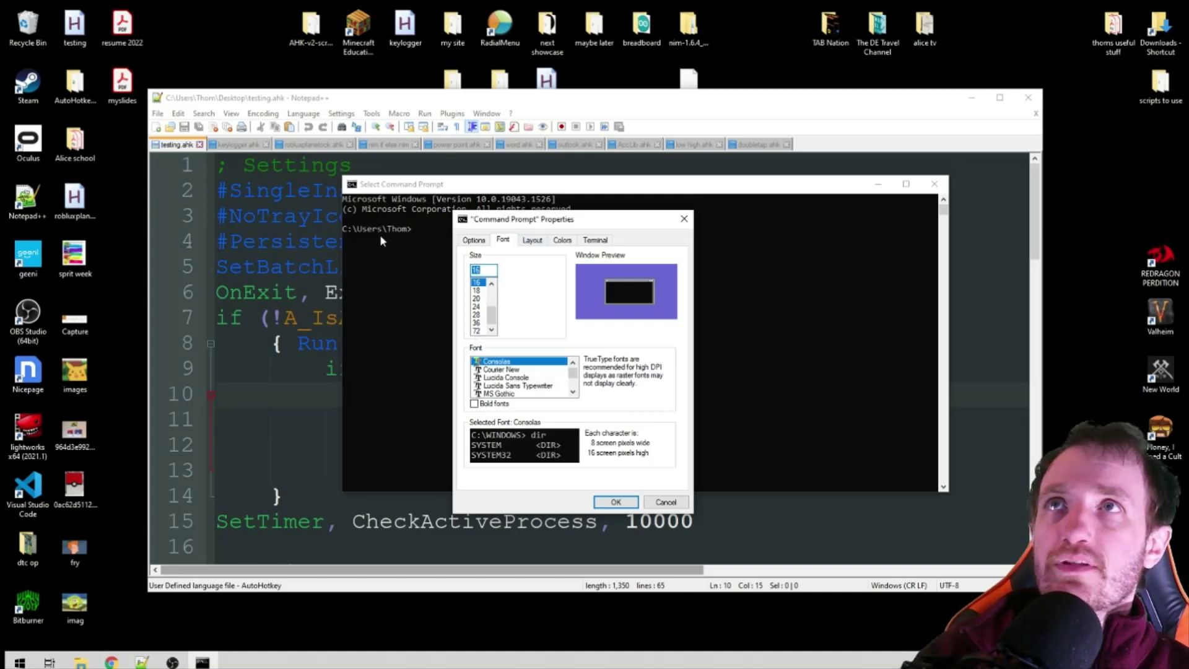
click(530, 241)
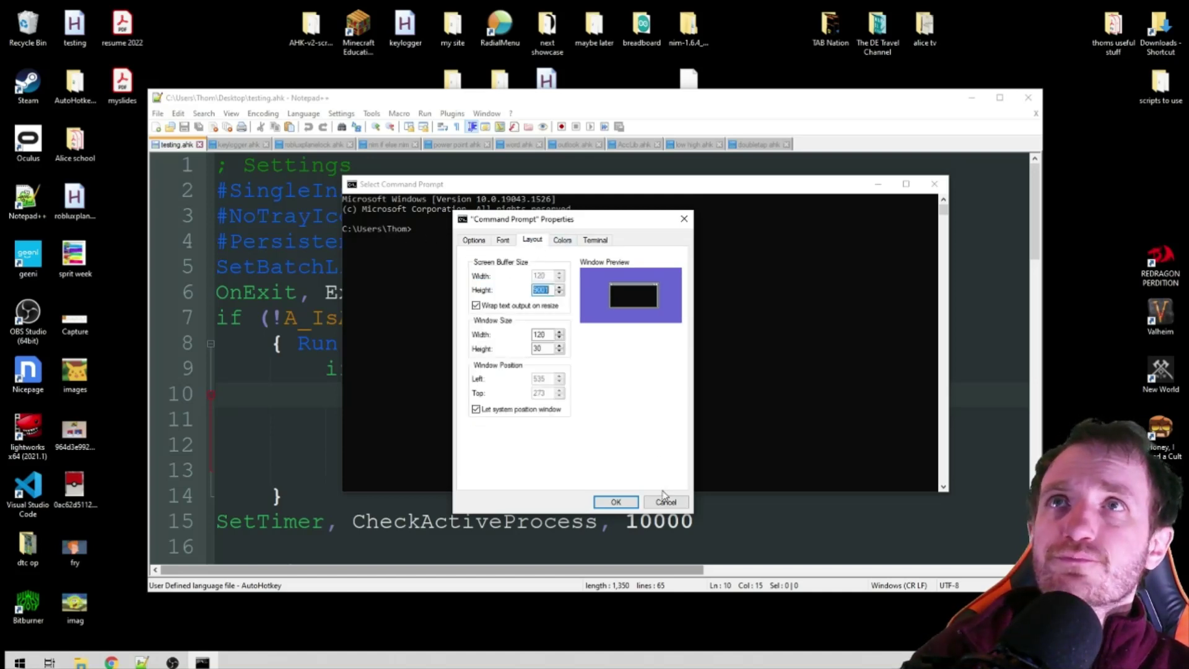
click(562, 240)
drag(590, 226, 803, 219)
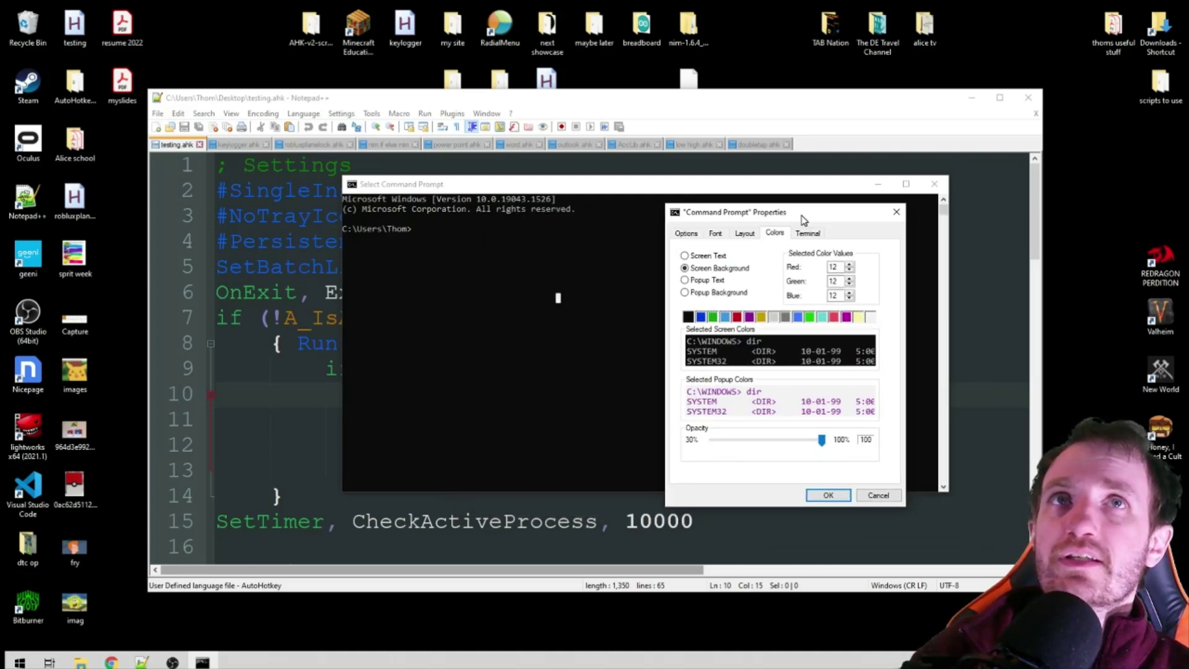
Give the console a light blue background with black text, apply it, and close Command Prompt.
click(760, 318)
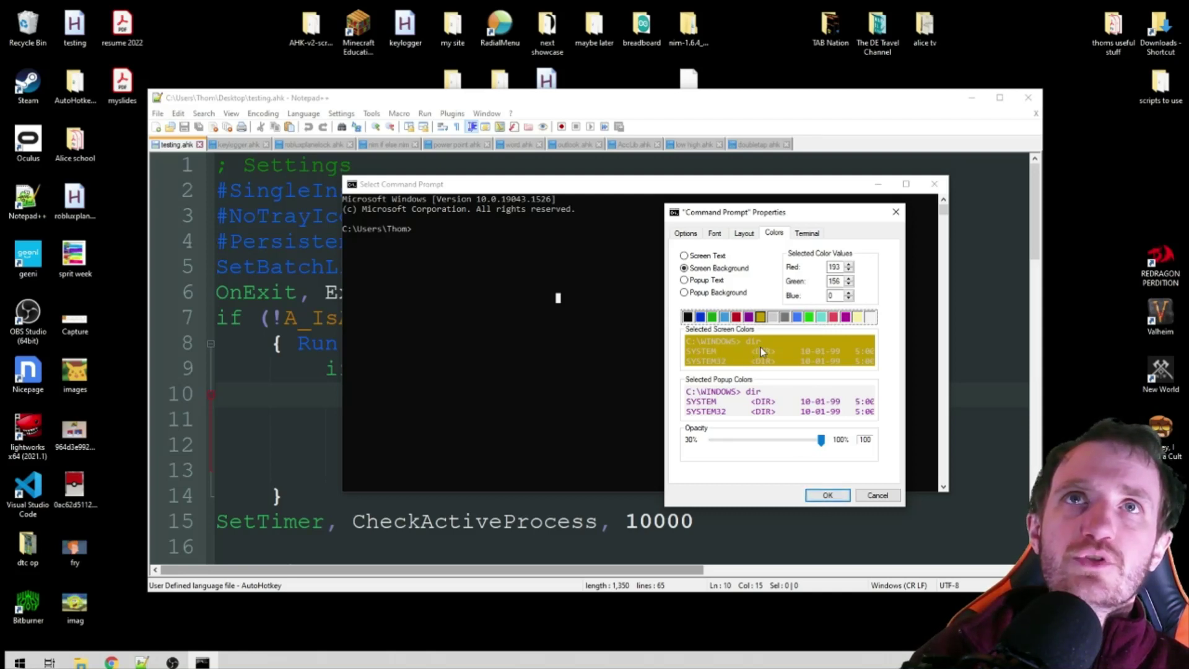
click(725, 317)
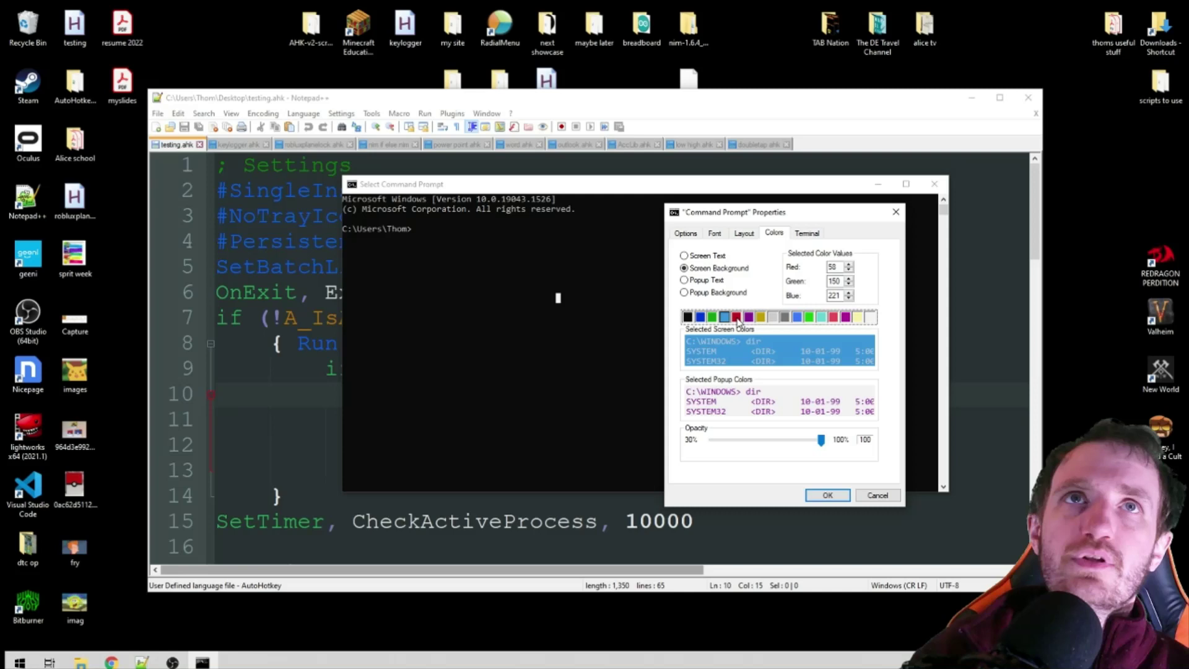
click(692, 257)
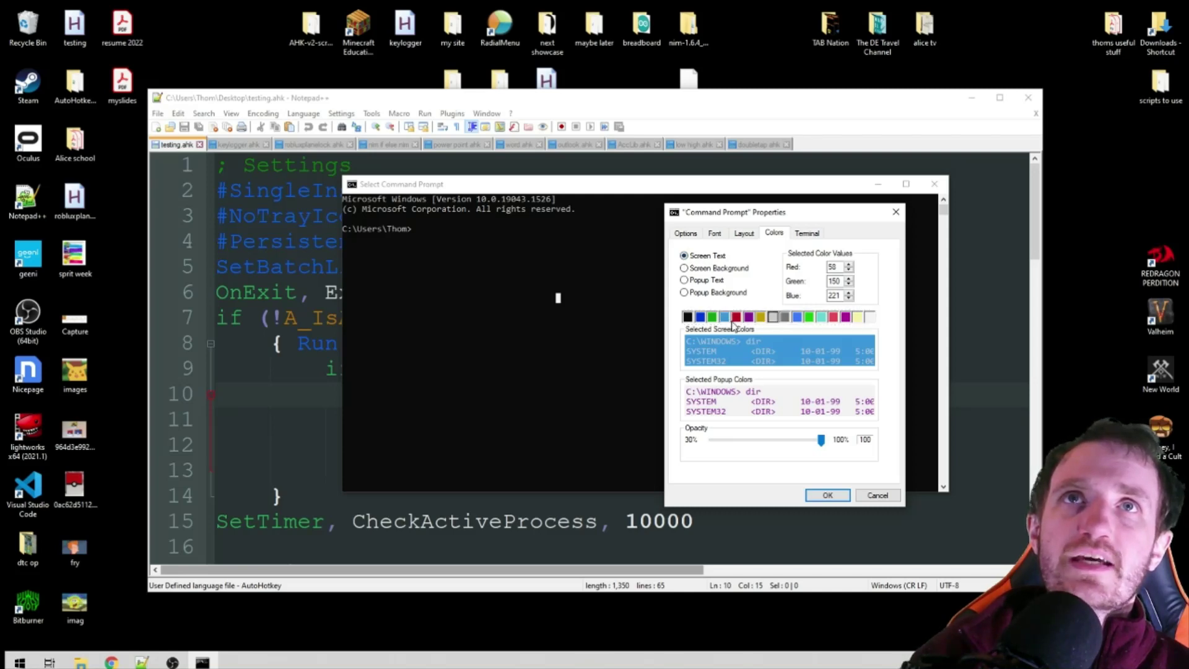
click(688, 318)
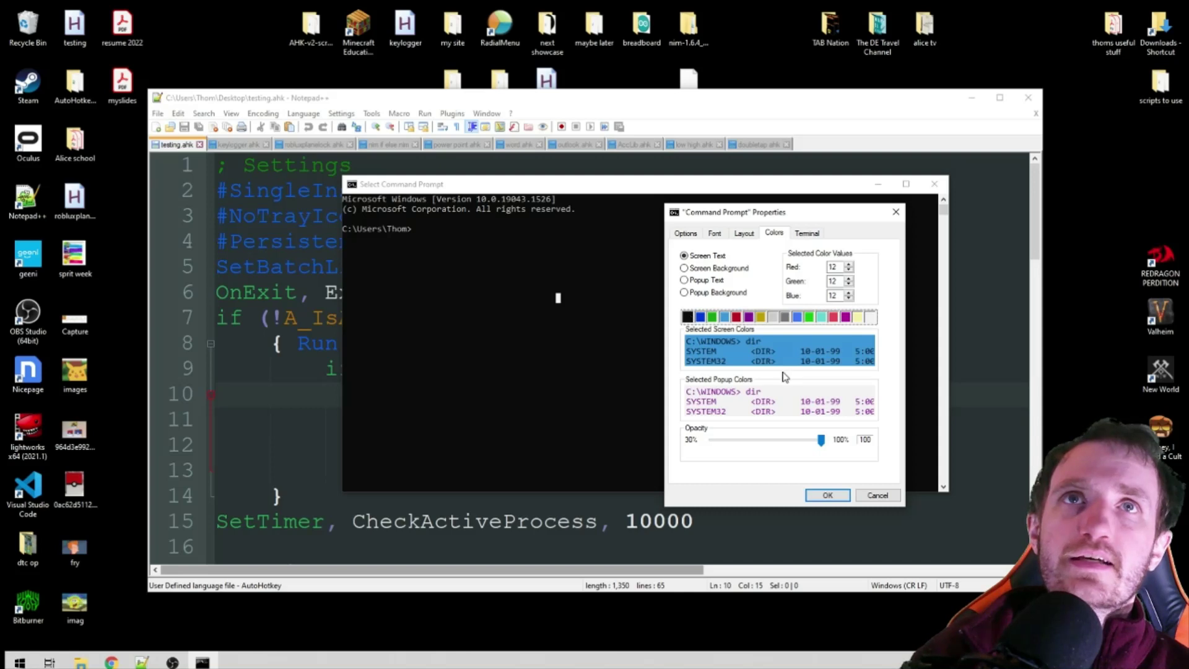
click(825, 495)
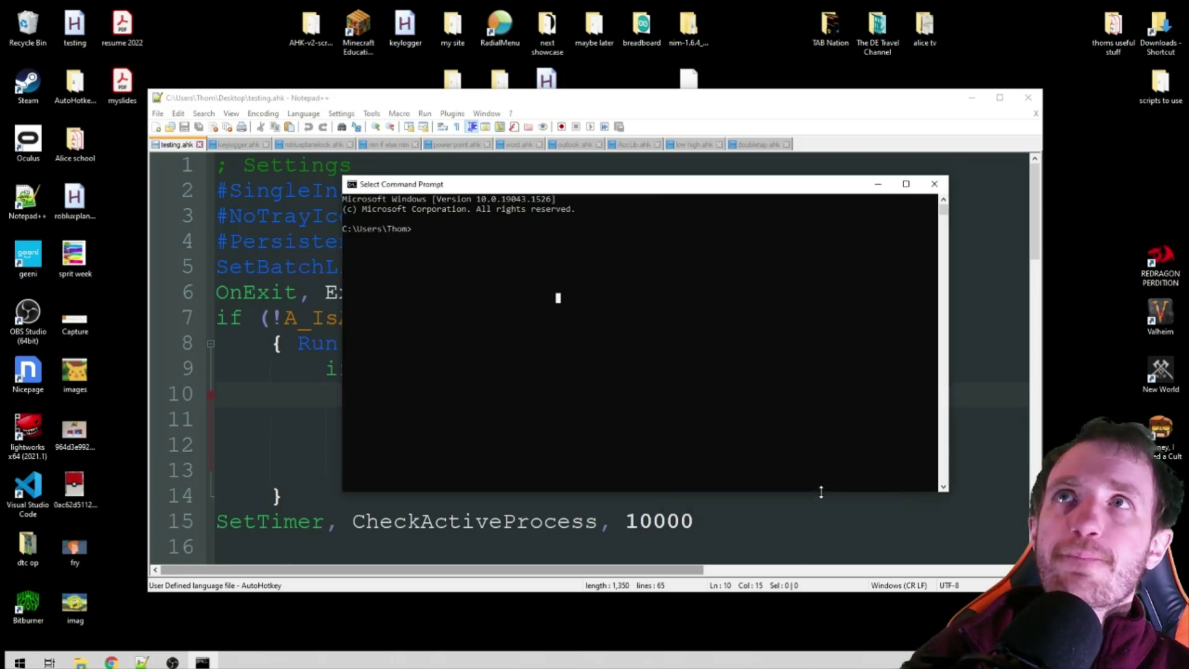
click(931, 187)
click(19, 662)
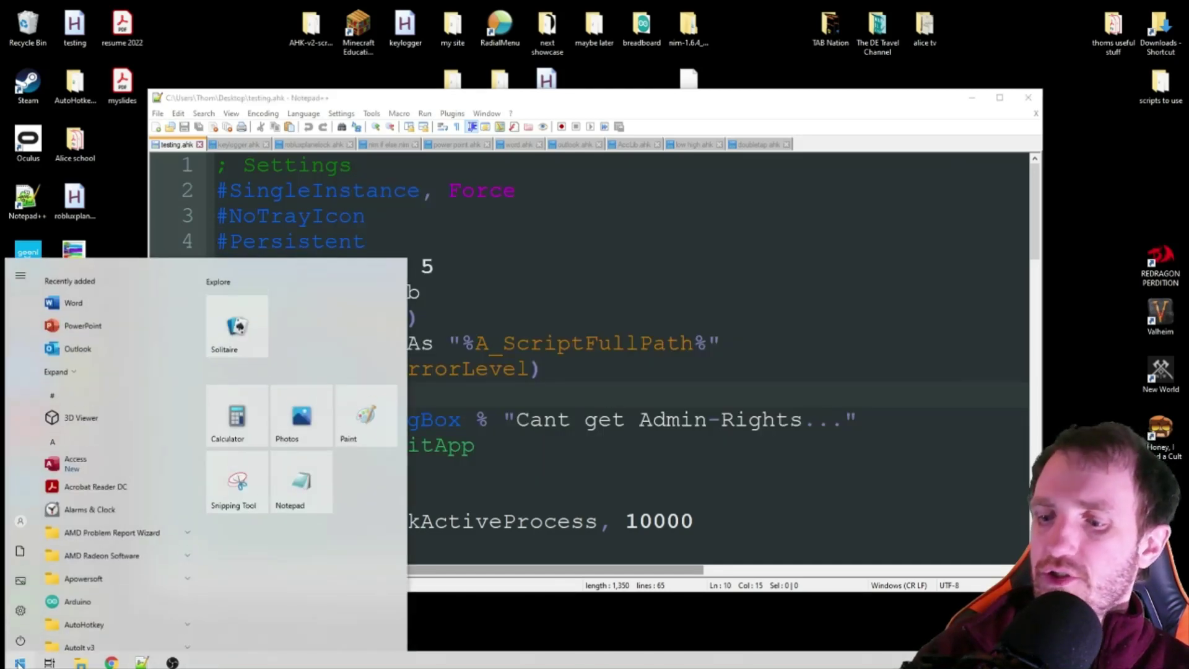
Launch a new Command Prompt via cmd and move it to the screen centre.
text(cmd)
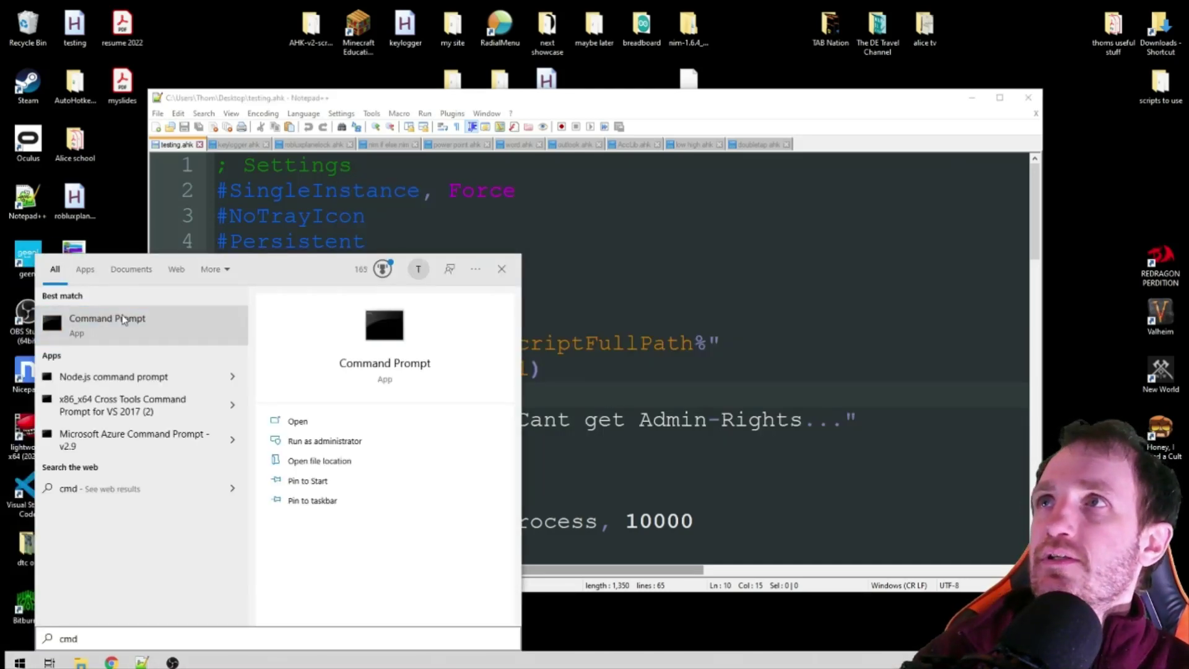
click(123, 319)
drag(487, 84, 761, 185)
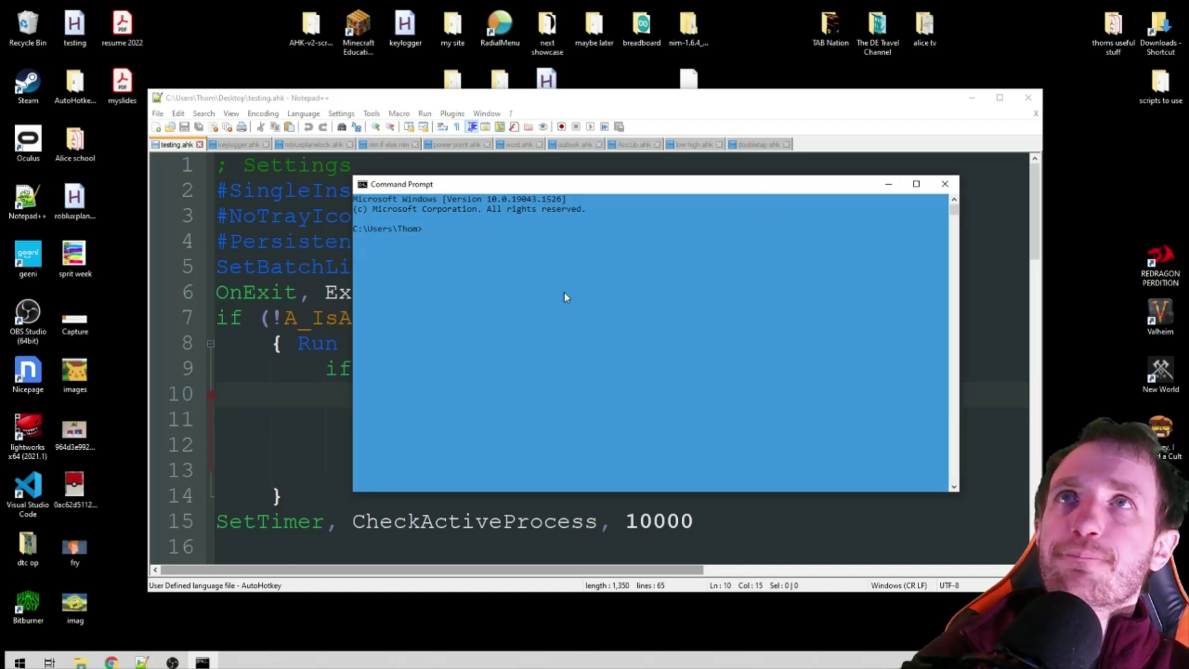
Review the console's Colors and Terminal properties, then cancel without changes.
right_click(420, 189)
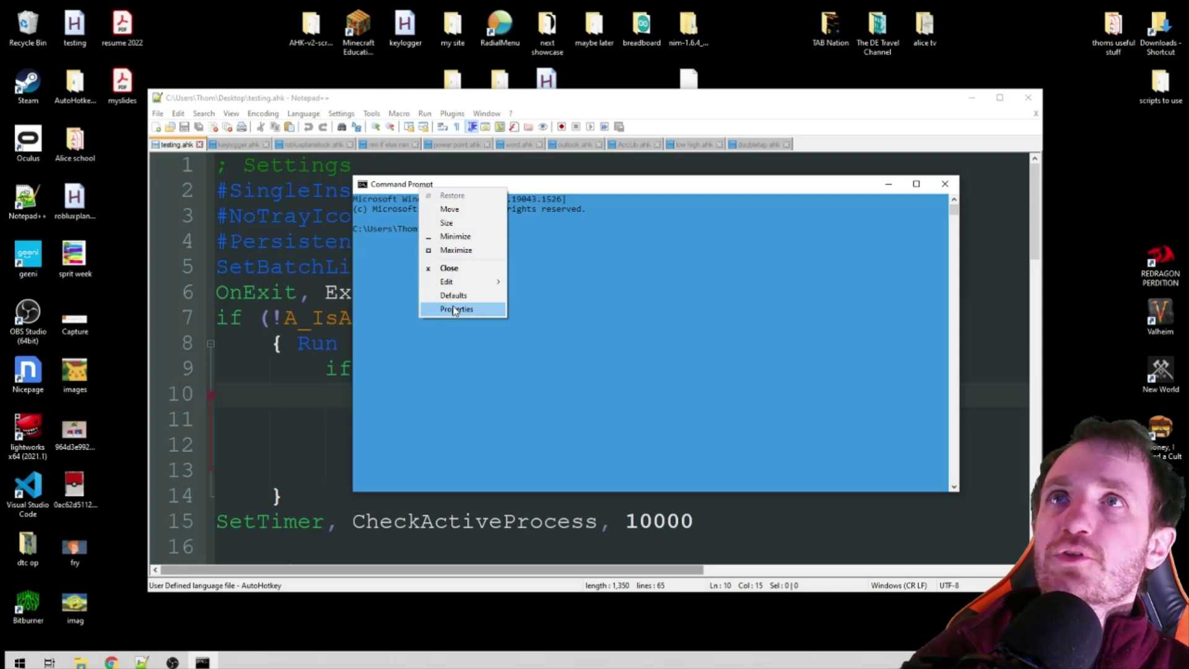
click(452, 305)
click(474, 216)
click(501, 216)
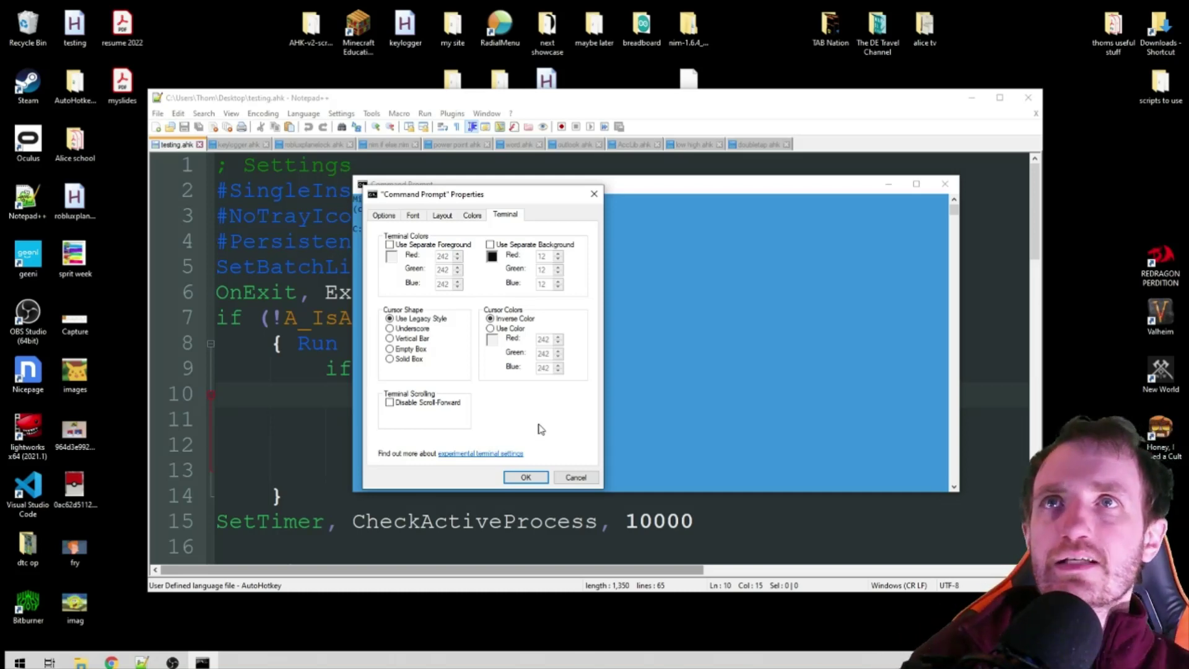
click(471, 215)
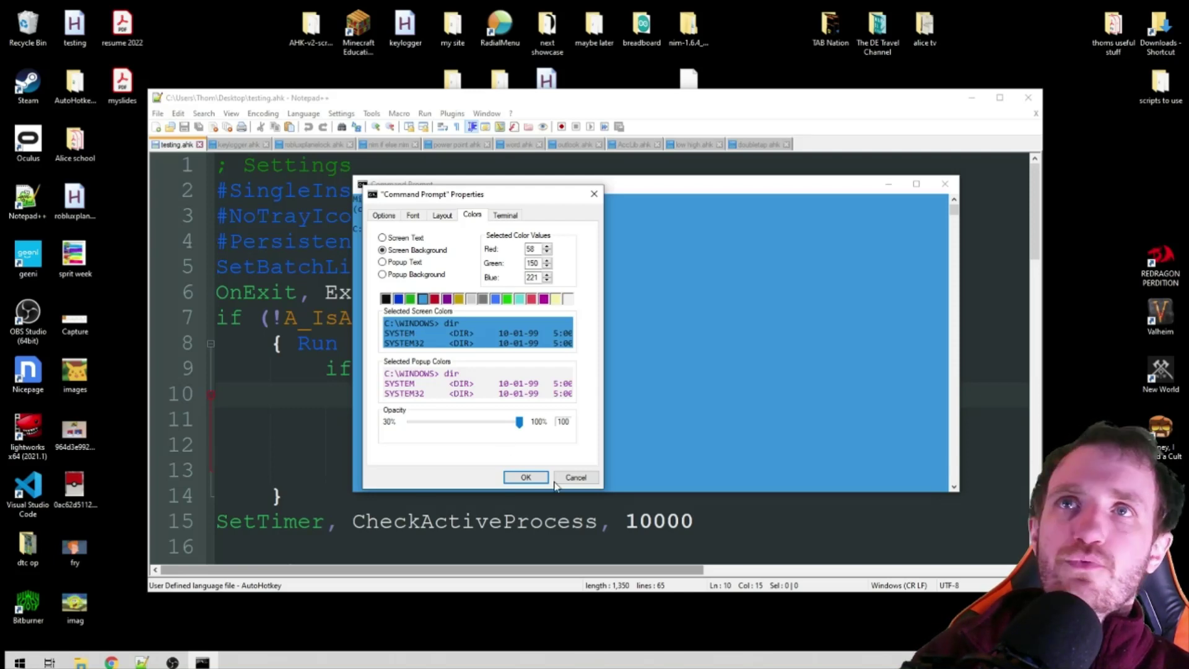
click(576, 477)
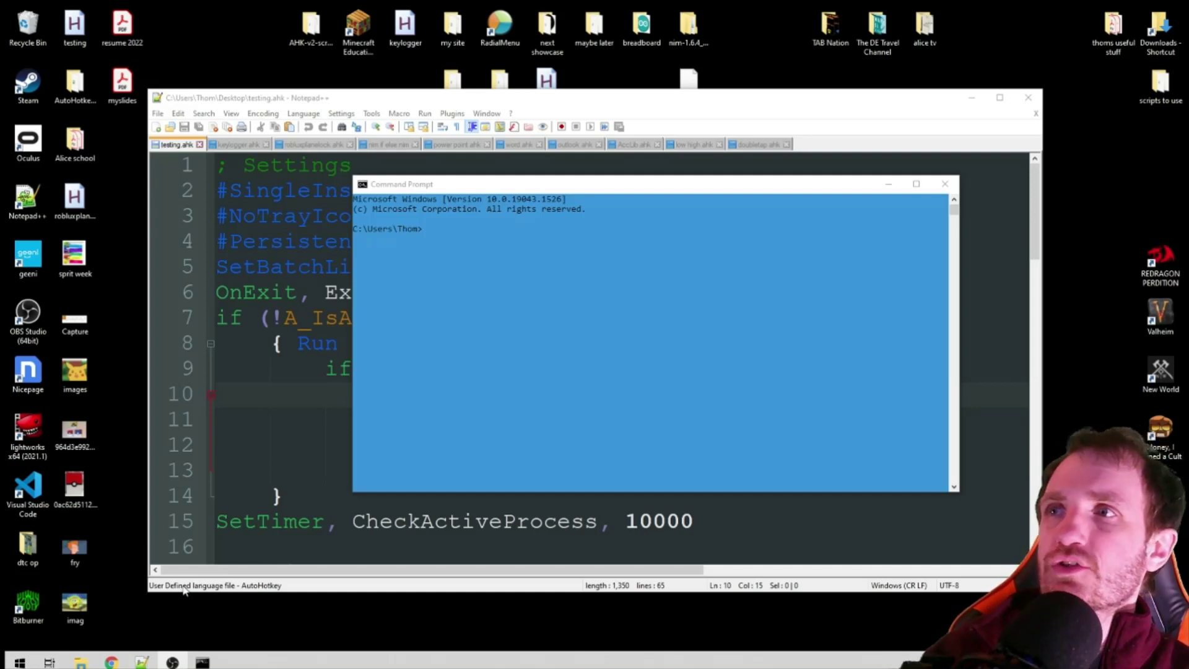
Open the Start menu from the taskbar.
click(19, 661)
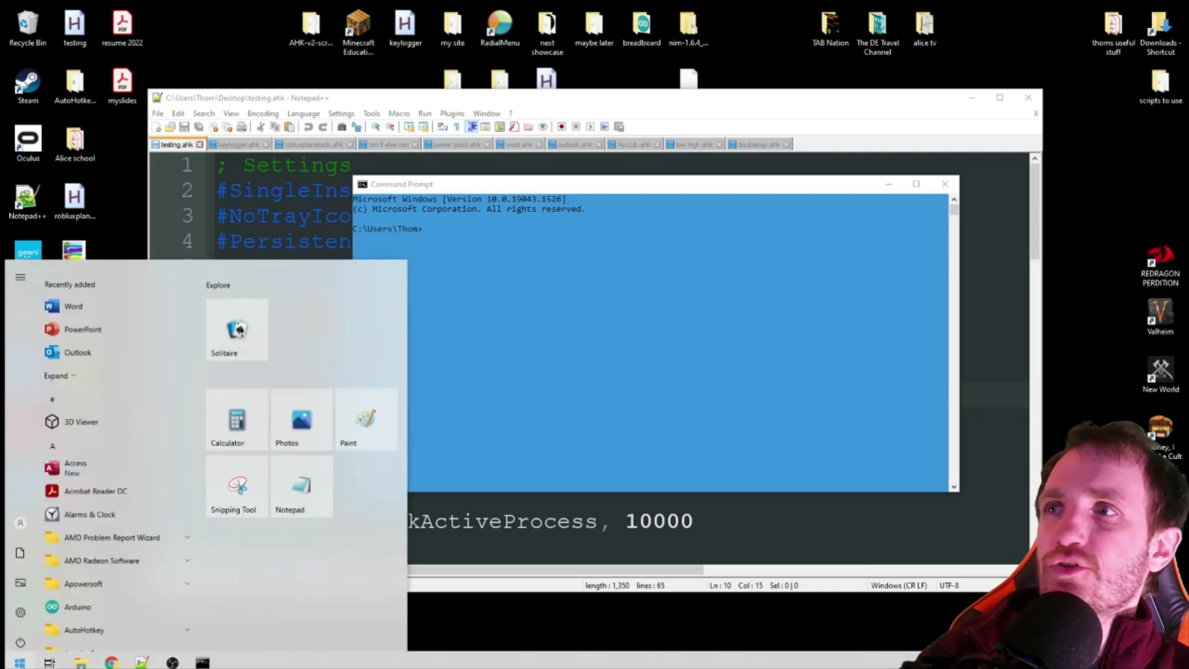
Set System > Shared experiences to share or receive from Everyone nearby, then close Settings.
click(20, 605)
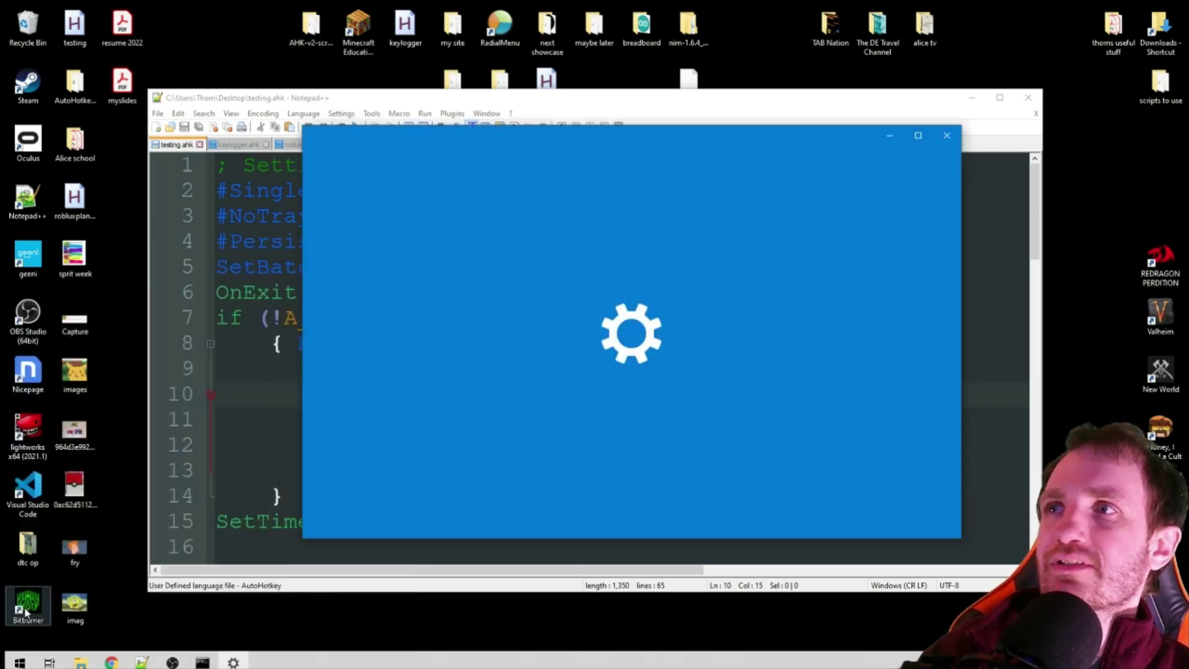
scroll(650, 446, down, 2)
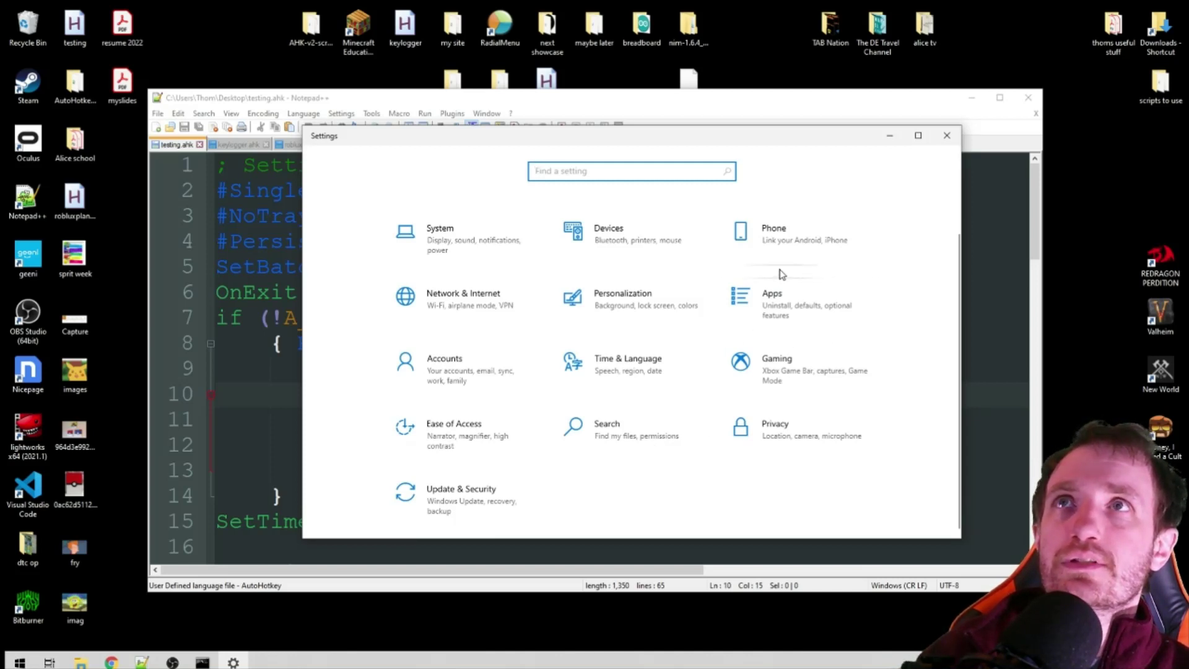
click(468, 244)
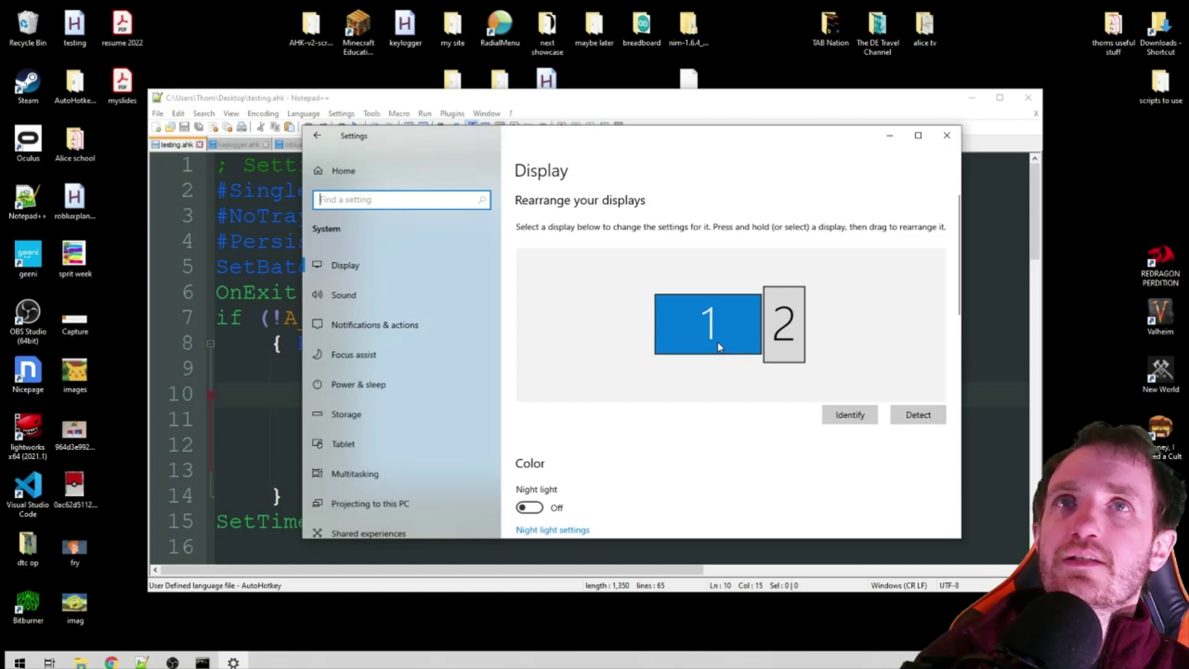
scroll(433, 289, down, 5)
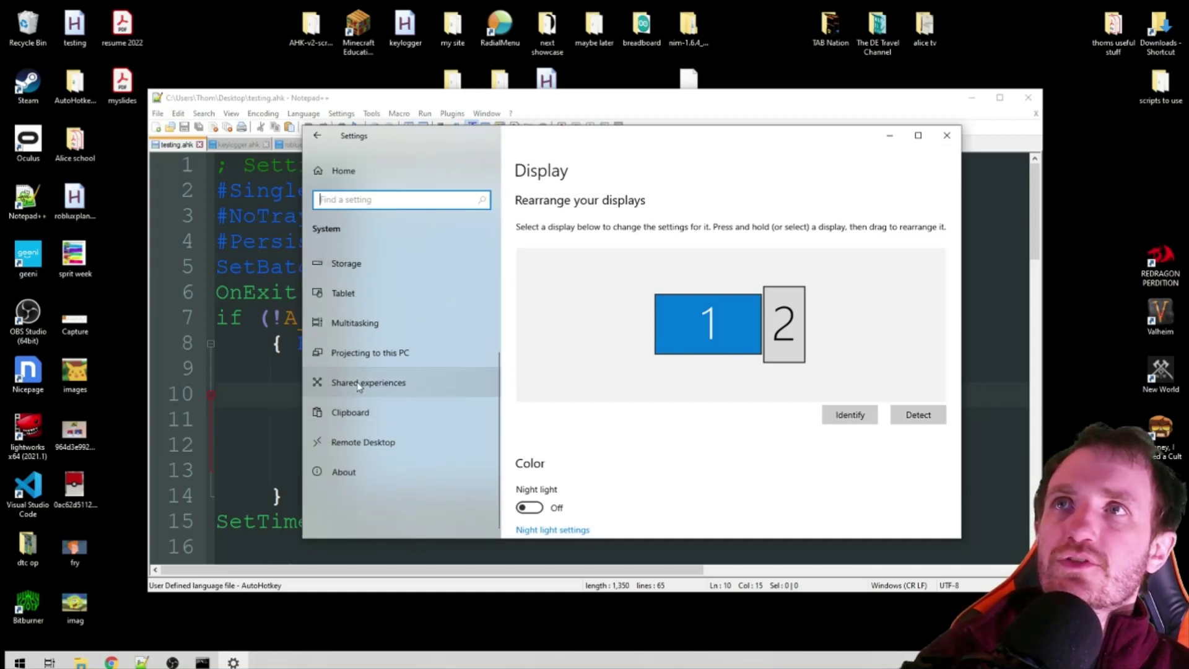
click(384, 387)
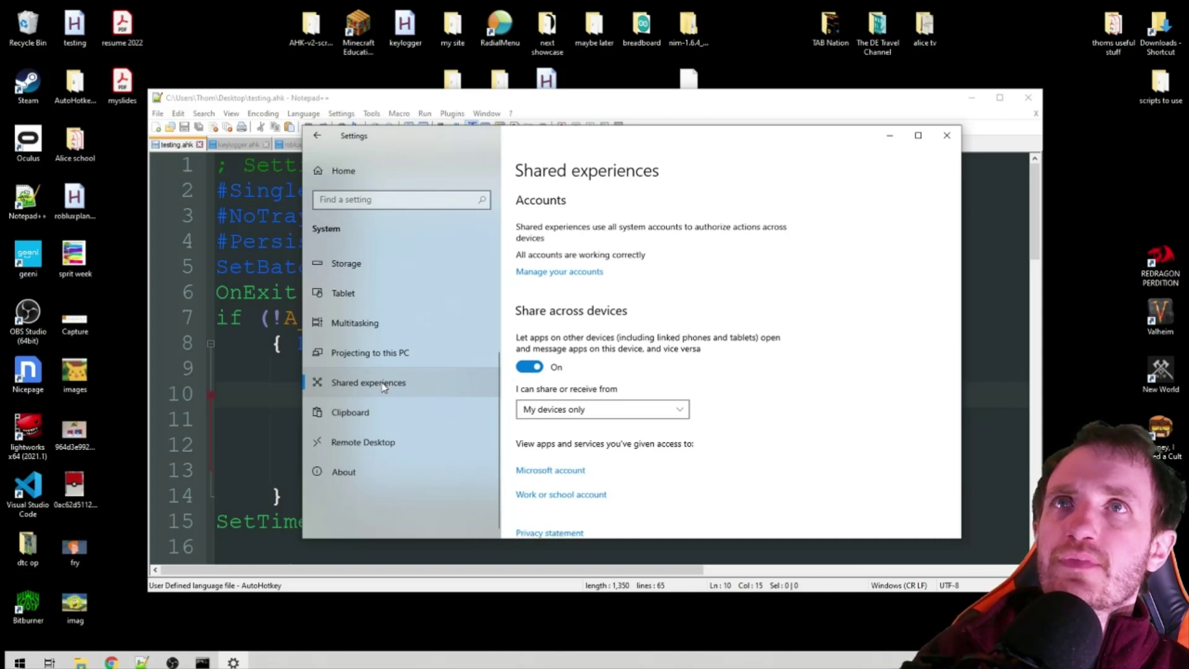
scroll(866, 319, down, 1)
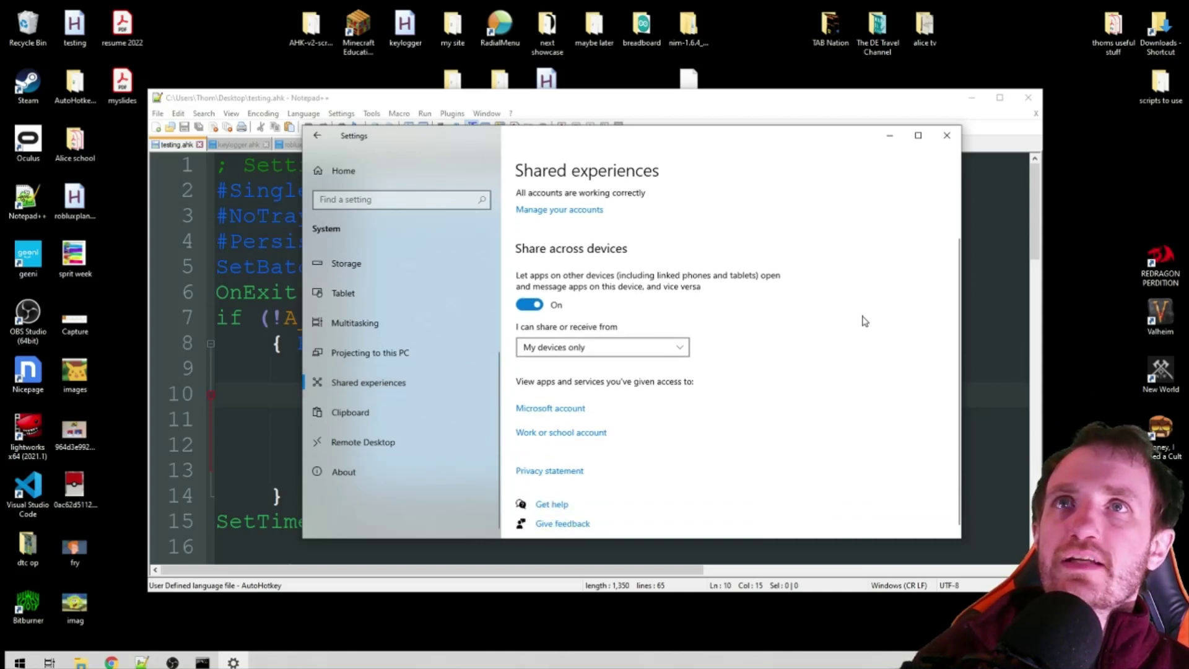
click(610, 350)
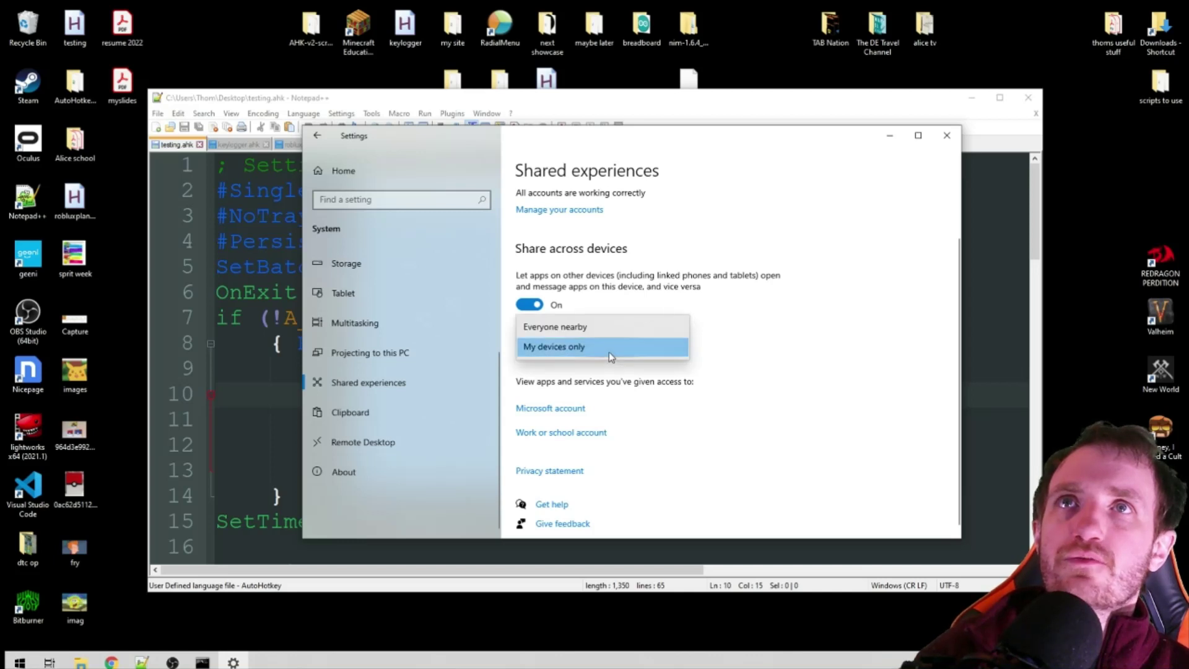
click(581, 329)
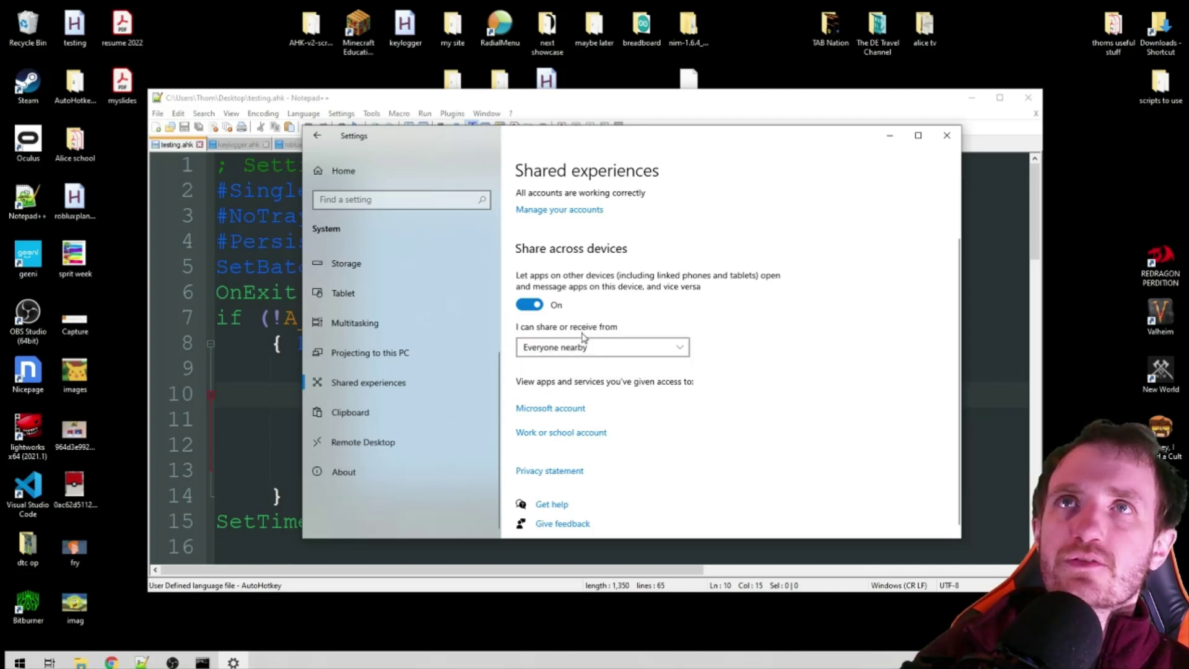
click(945, 136)
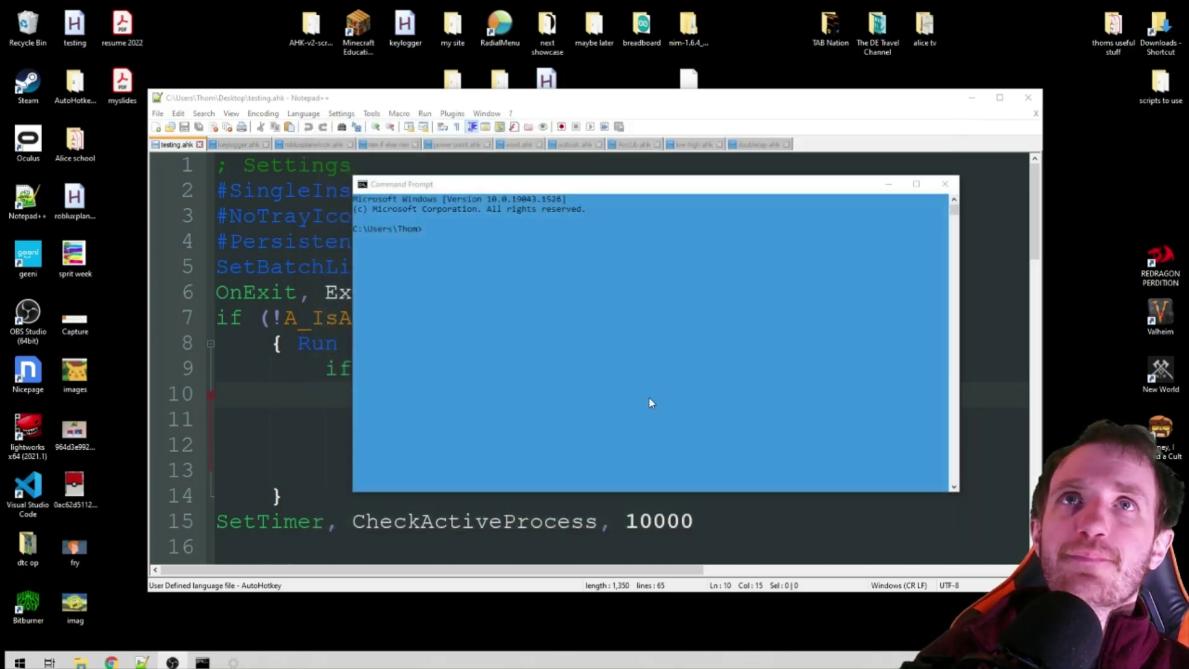
Open fry.png from the desktop in Photos, browse its Share panel, then close Photos.
double_click(74, 553)
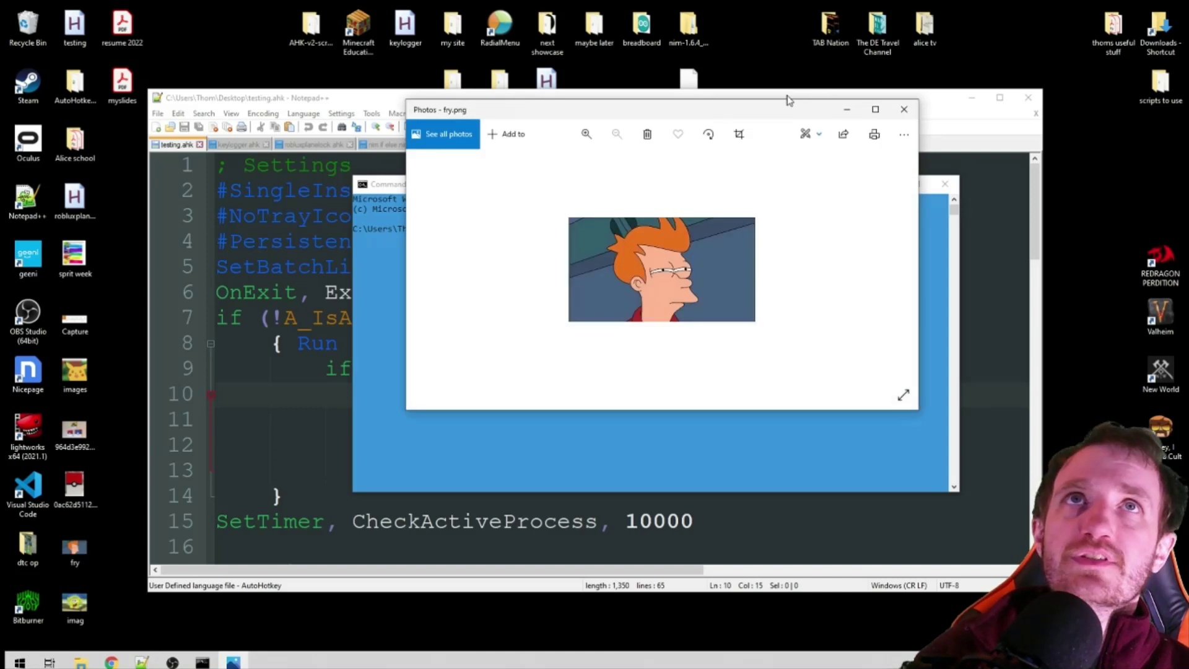
drag(762, 140, 707, 216)
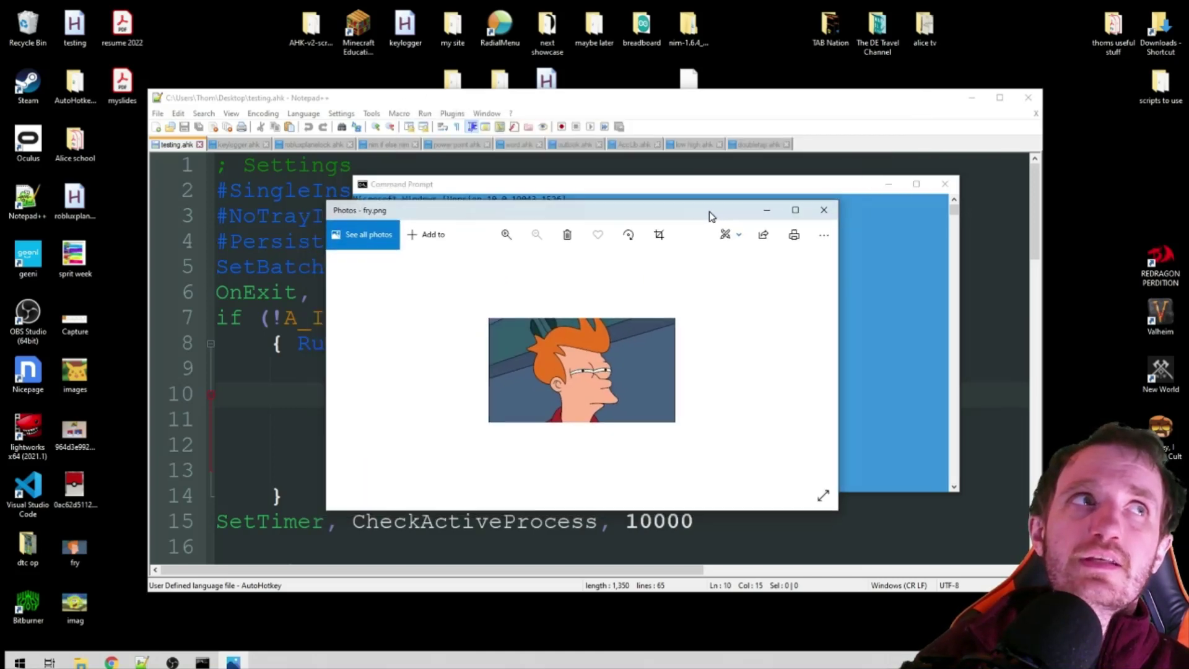
click(765, 239)
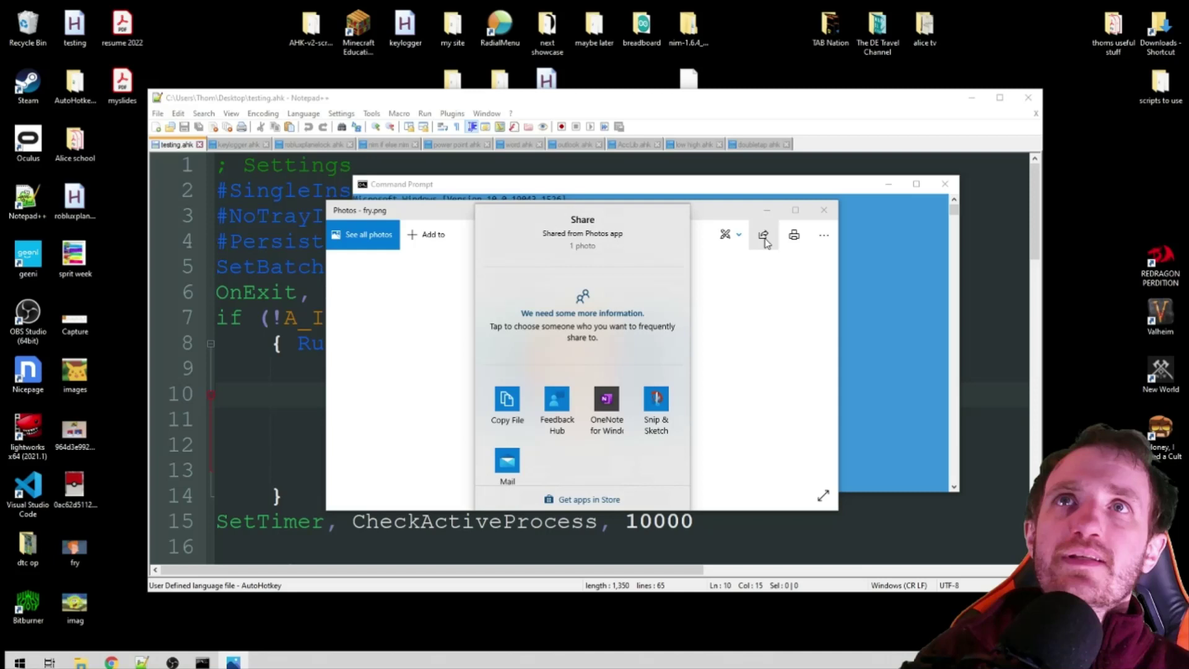
scroll(557, 396, down, 1)
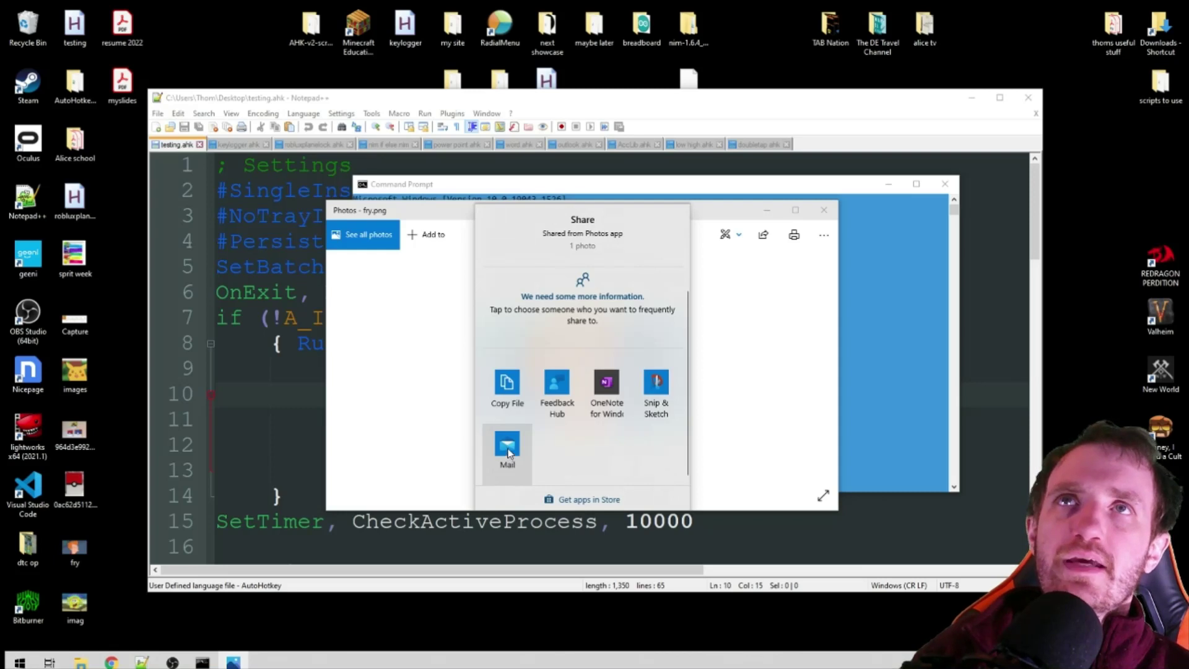
scroll(489, 346, up, 1)
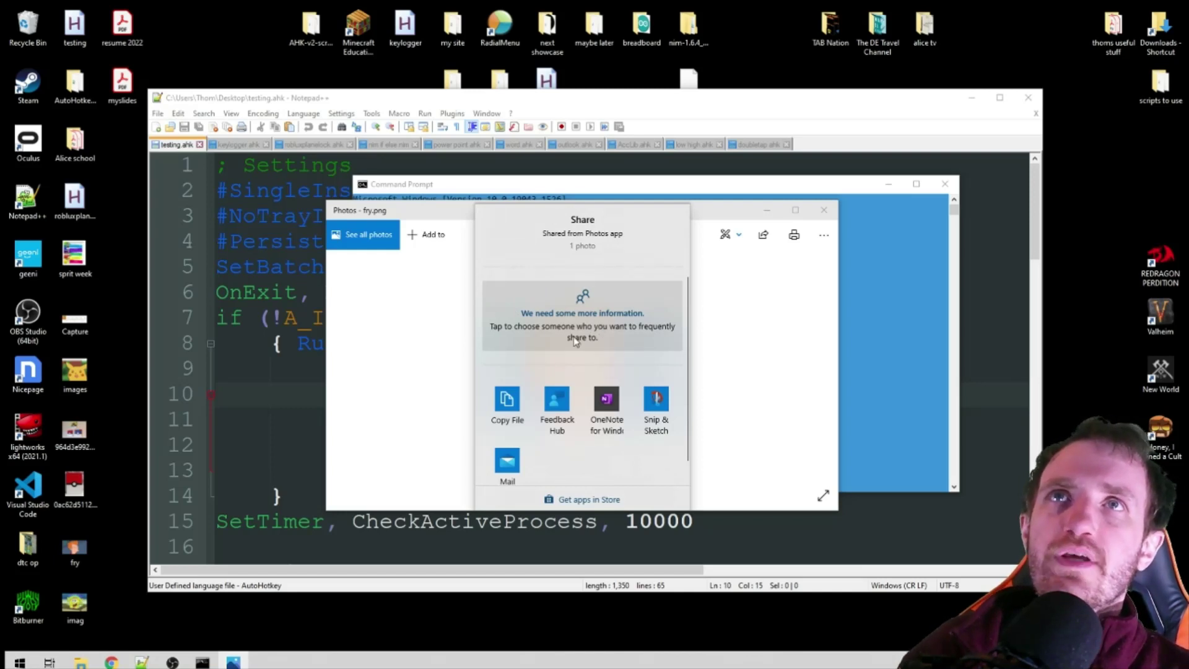
click(801, 323)
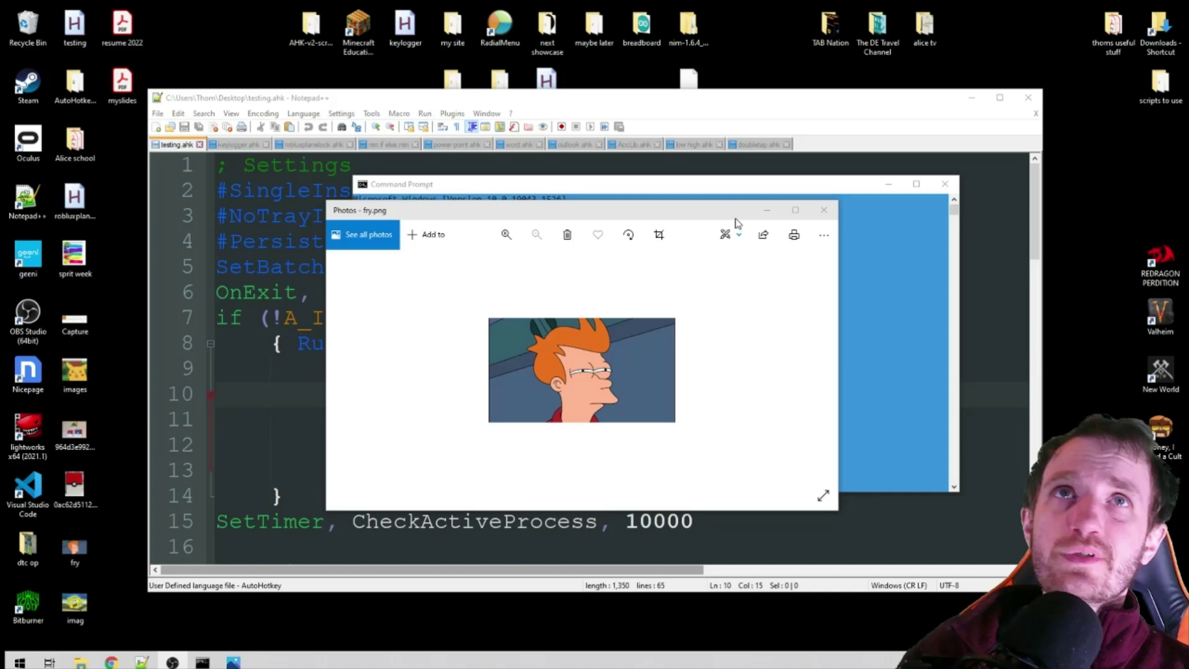
click(824, 210)
Close Command Prompt and minimise Notepad++ to clear the desktop.
click(944, 184)
click(970, 99)
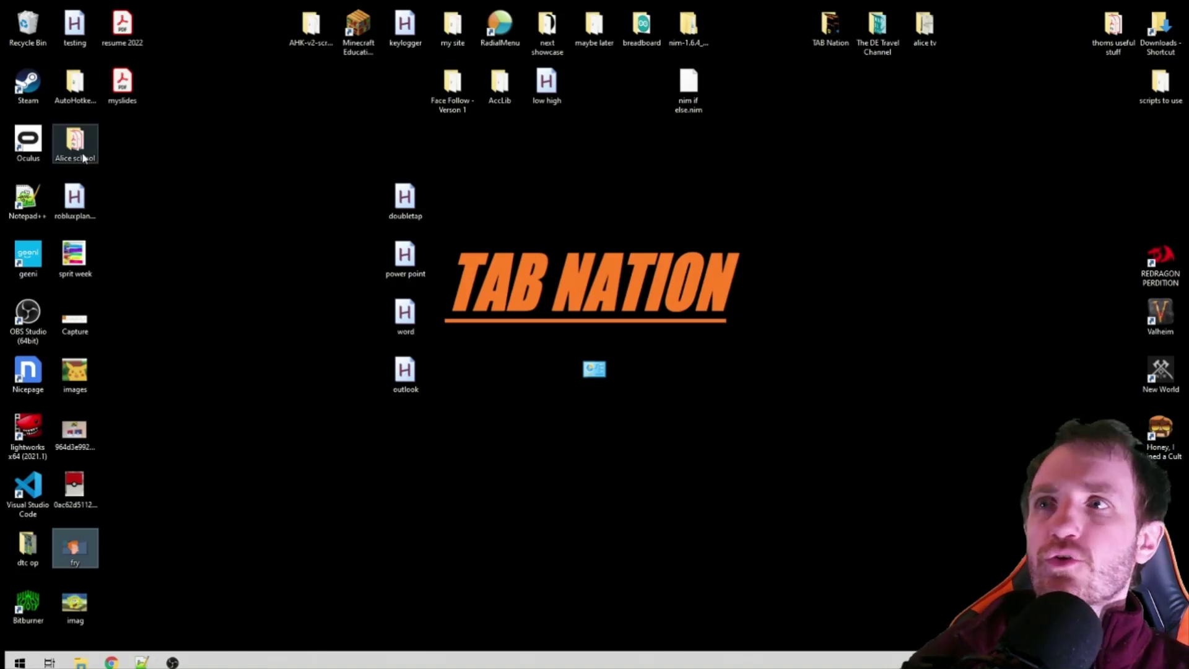
Launch Notepad from Start and reposition and narrow its window.
click(23, 662)
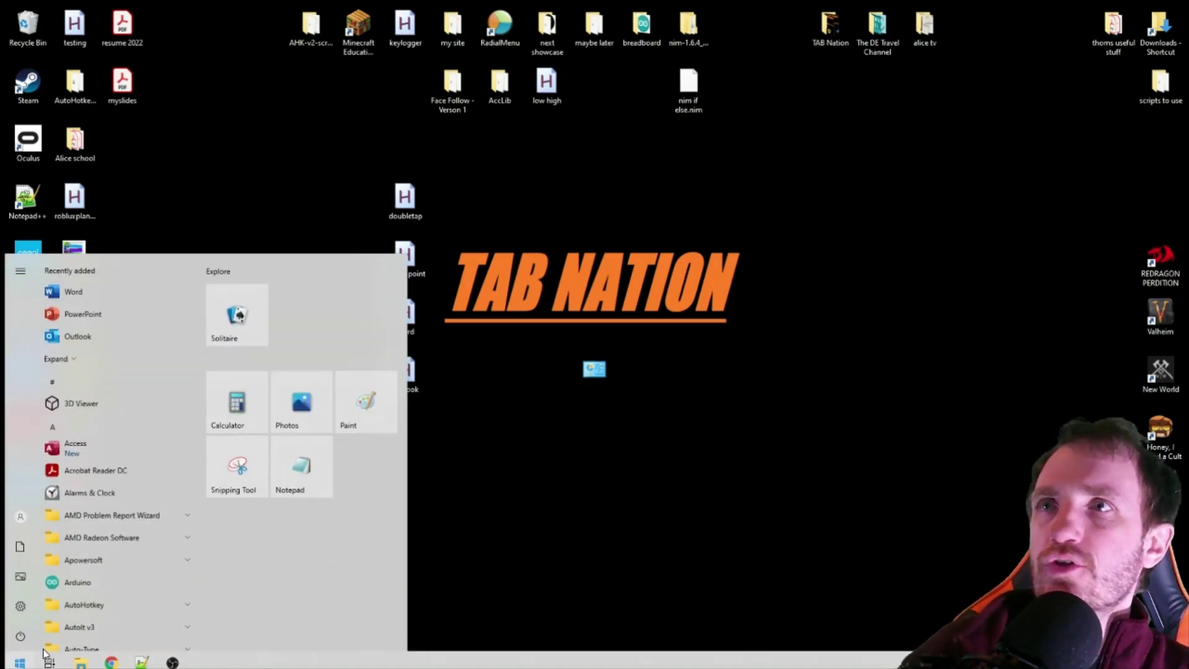
click(313, 450)
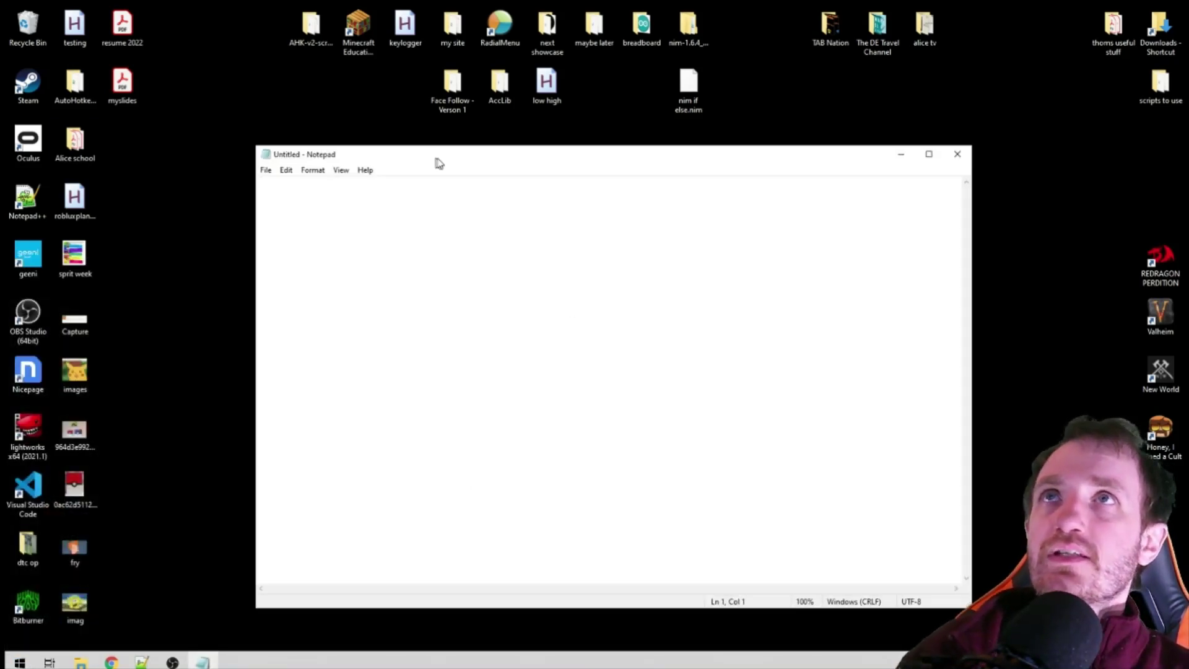
drag(437, 162, 541, 175)
drag(1071, 563, 976, 564)
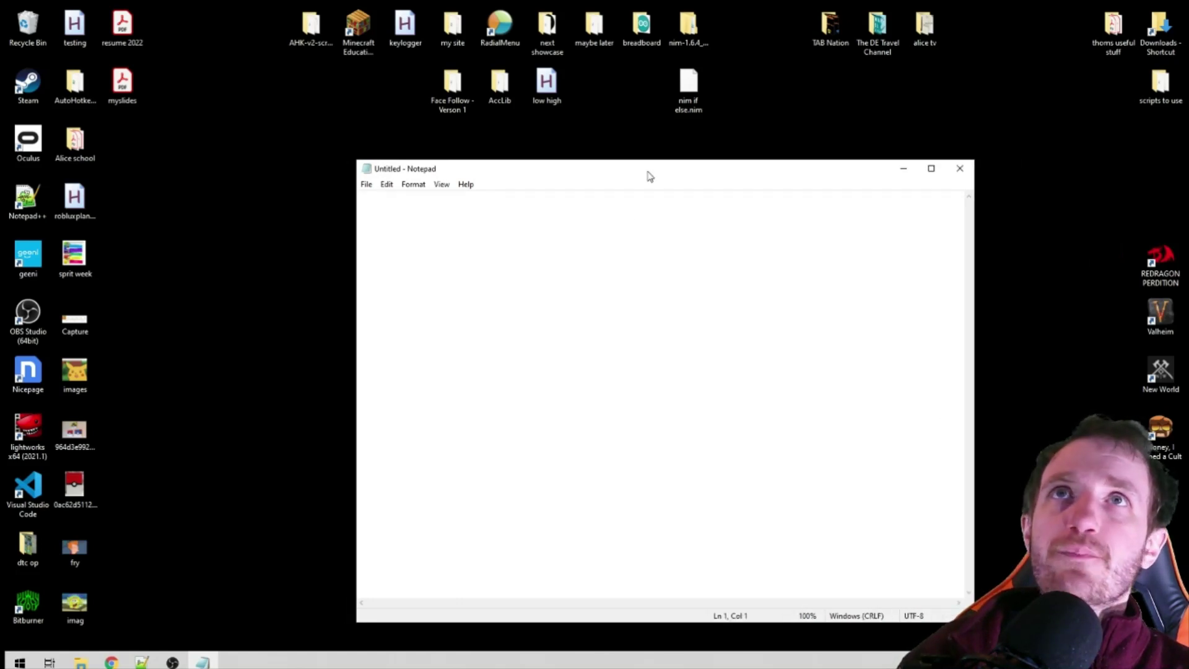
drag(648, 175, 647, 191)
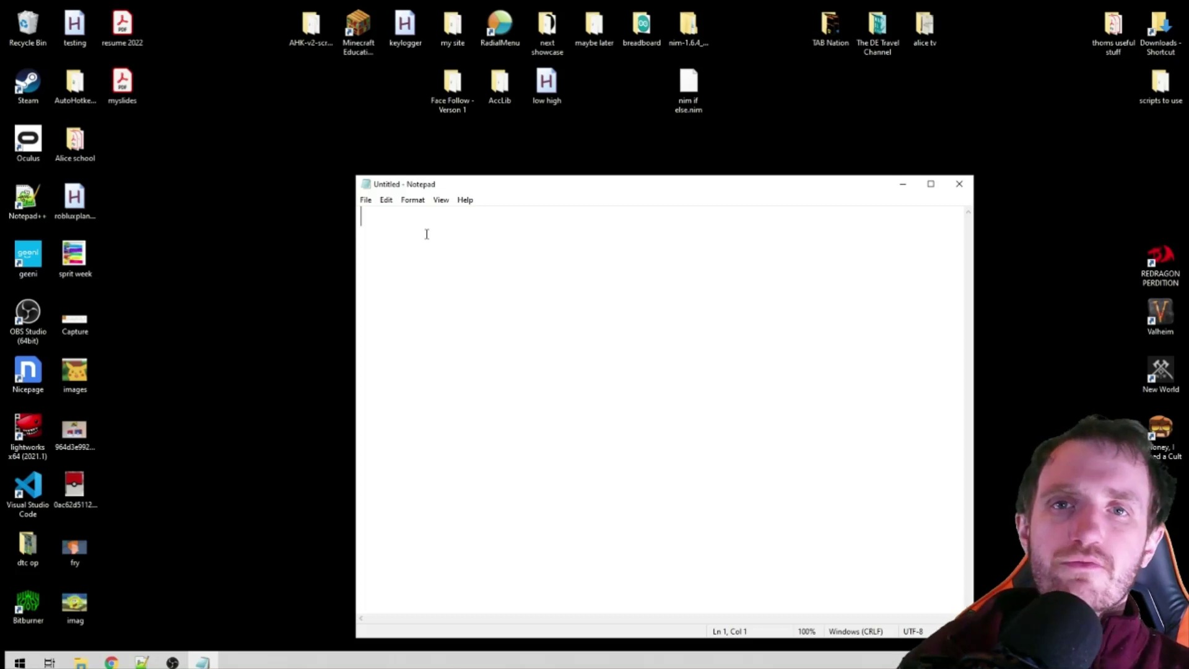
Dictate "Hello this is a test" with Win+H, then close Notepad without saving.
key(super+h)
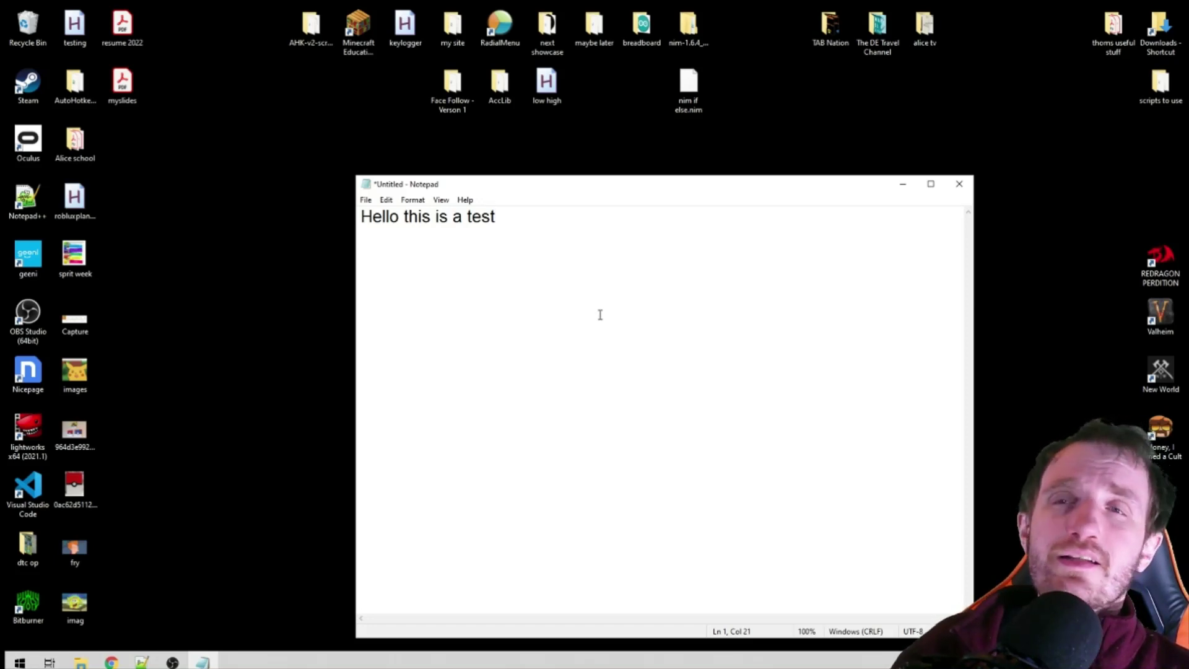
click(959, 187)
click(615, 334)
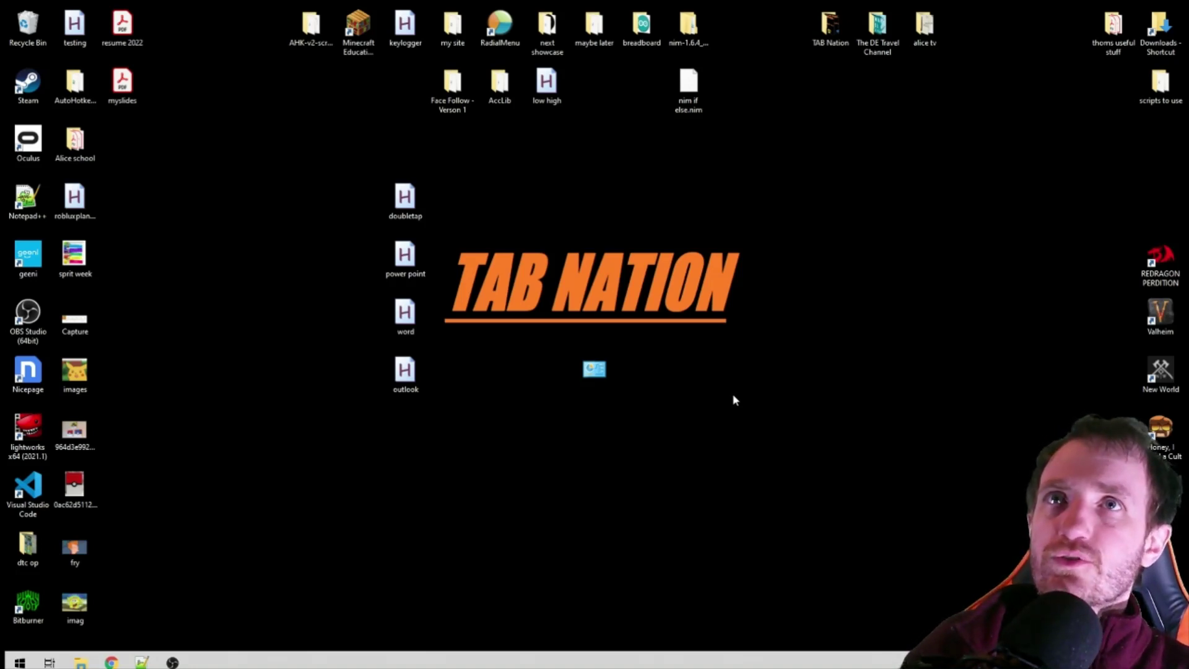
Snip the icons and TAB NATION logo area, scribble red pen loops on it, then close it.
key(super+shift+s)
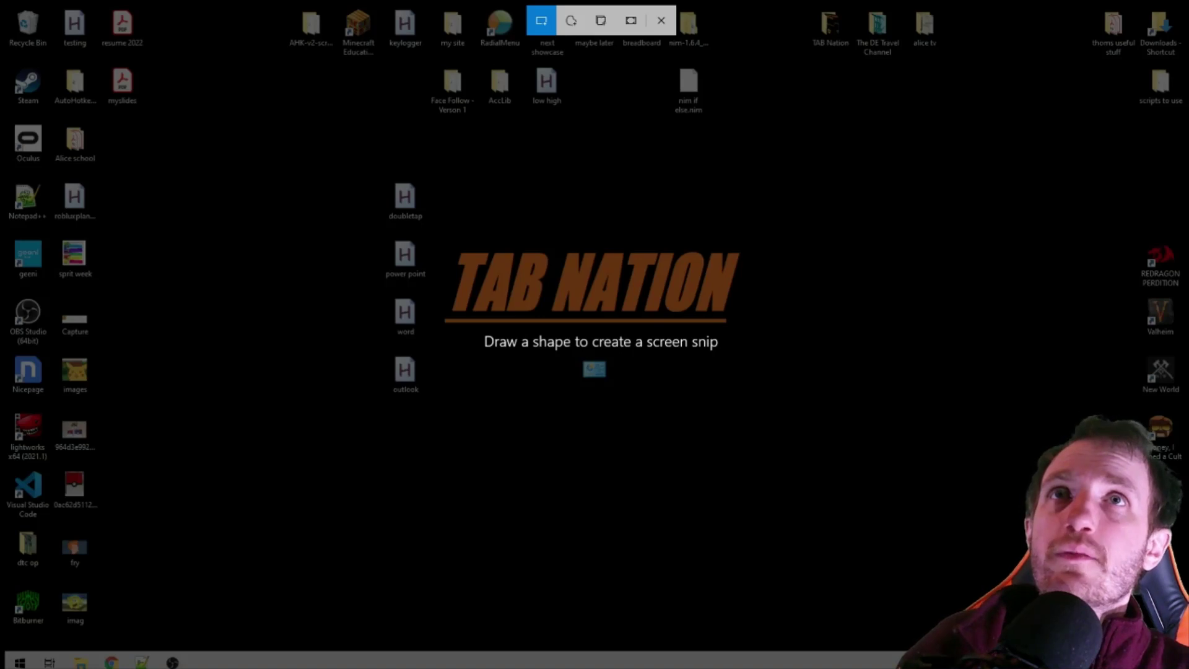
drag(669, 203, 305, 521)
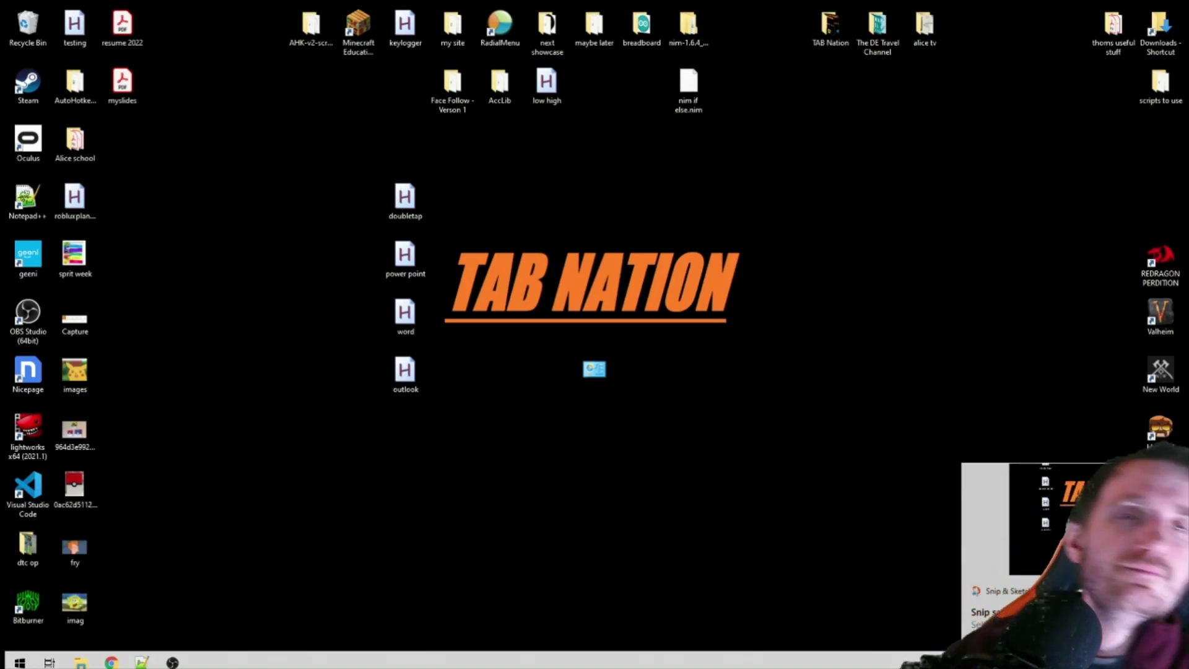
click(984, 557)
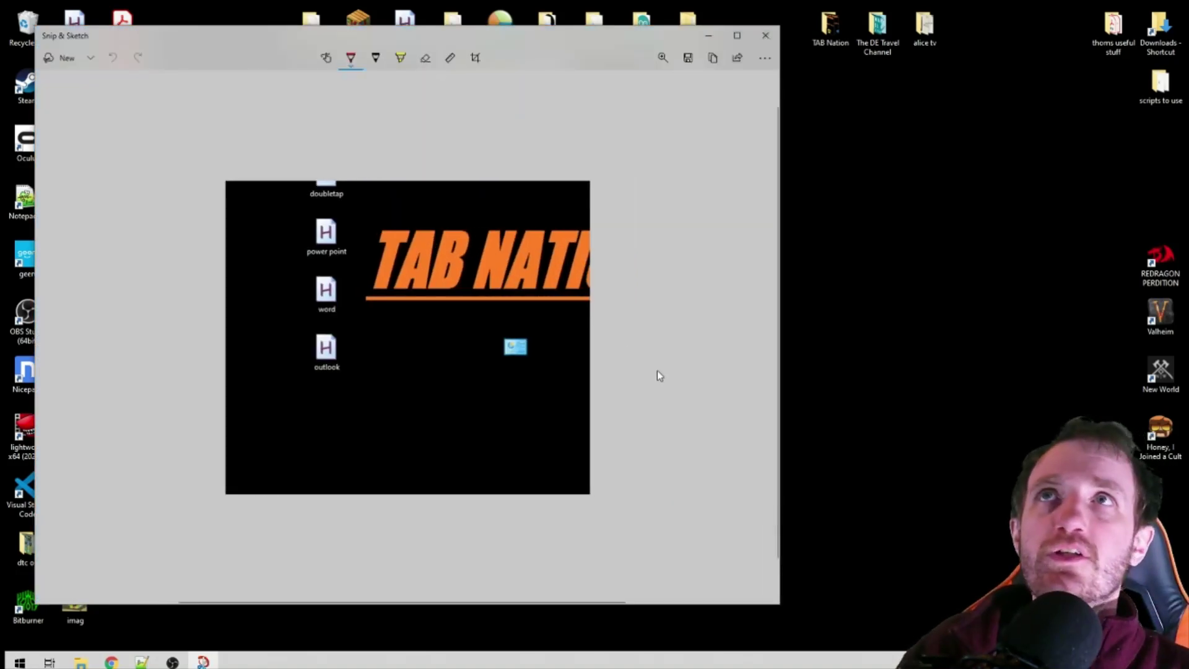
click(351, 57)
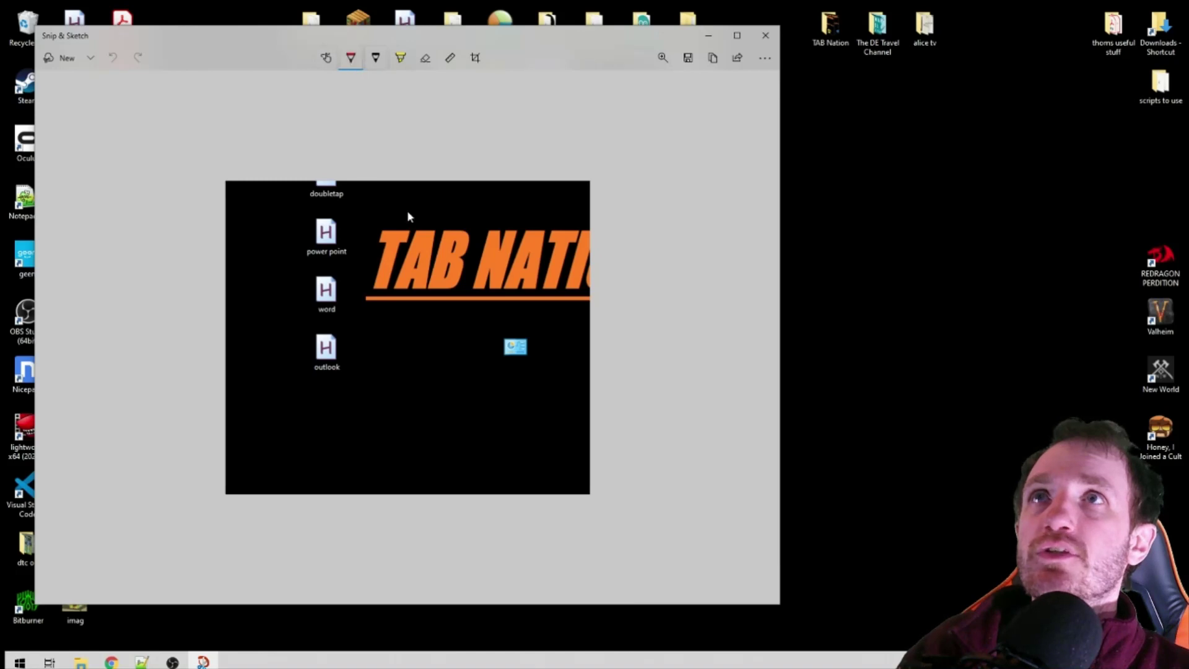
click(399, 365)
mouse_move(424, 278)
mouse_down()
mouse_move(341, 356)
mouse_move(458, 384)
mouse_up()
click(765, 35)
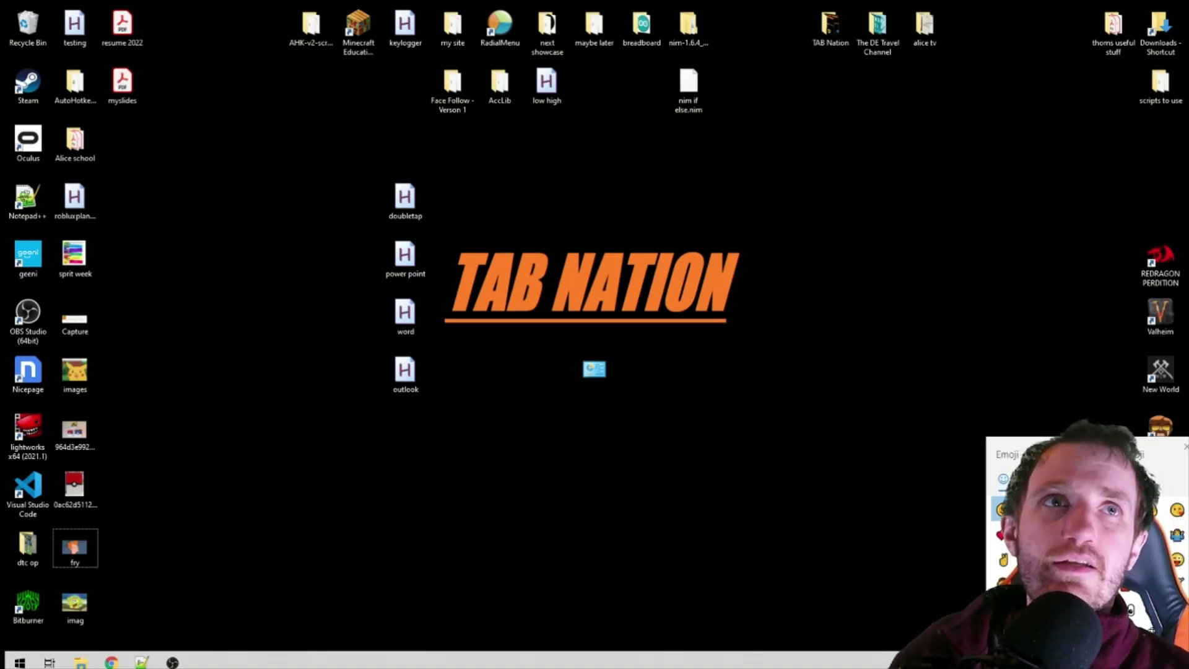
Centre the emoji panel, browse people and celebration emoji, pick a people emoji, then dismiss it.
drag(1093, 442, 593, 240)
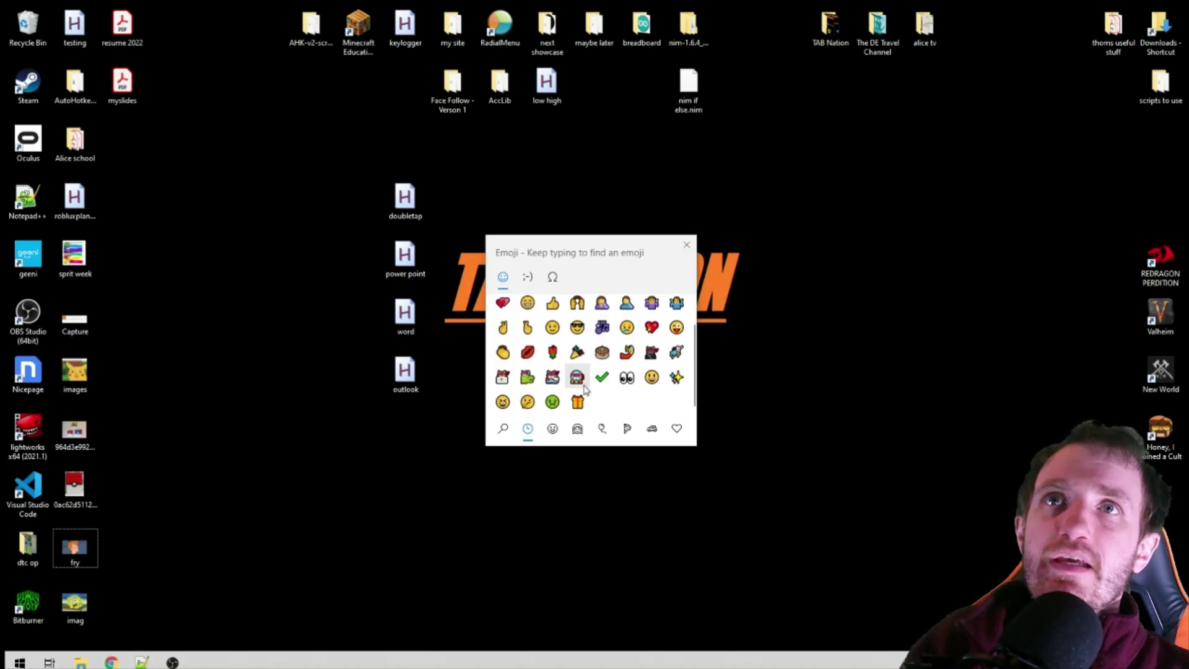
click(577, 428)
click(602, 429)
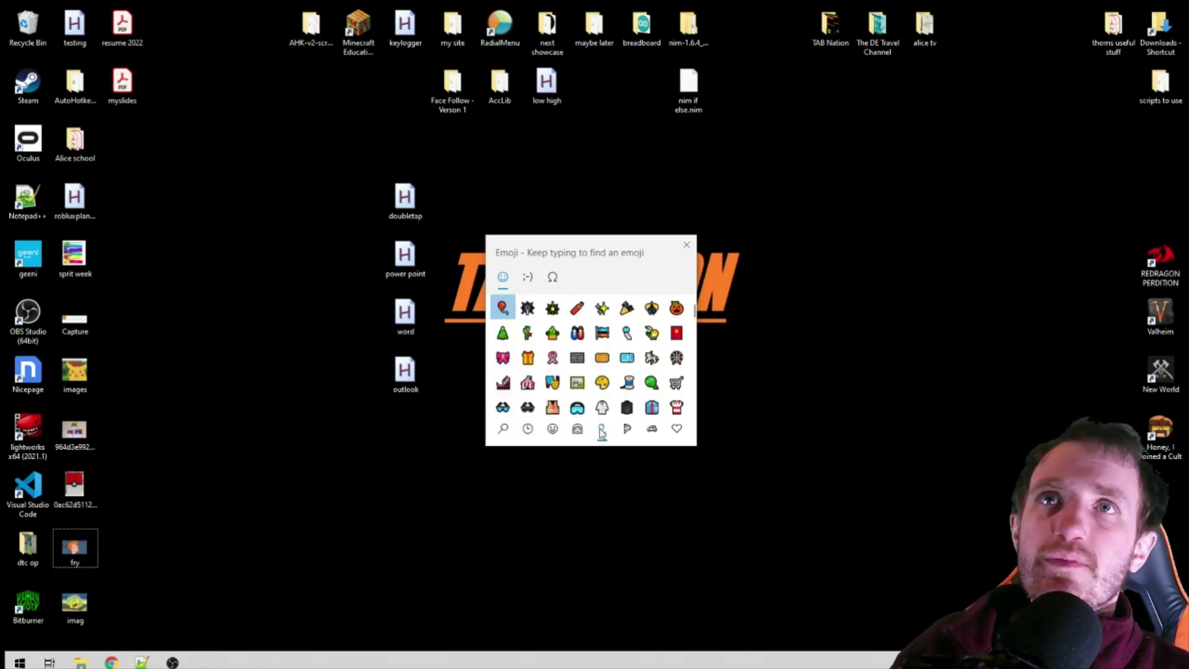
click(577, 428)
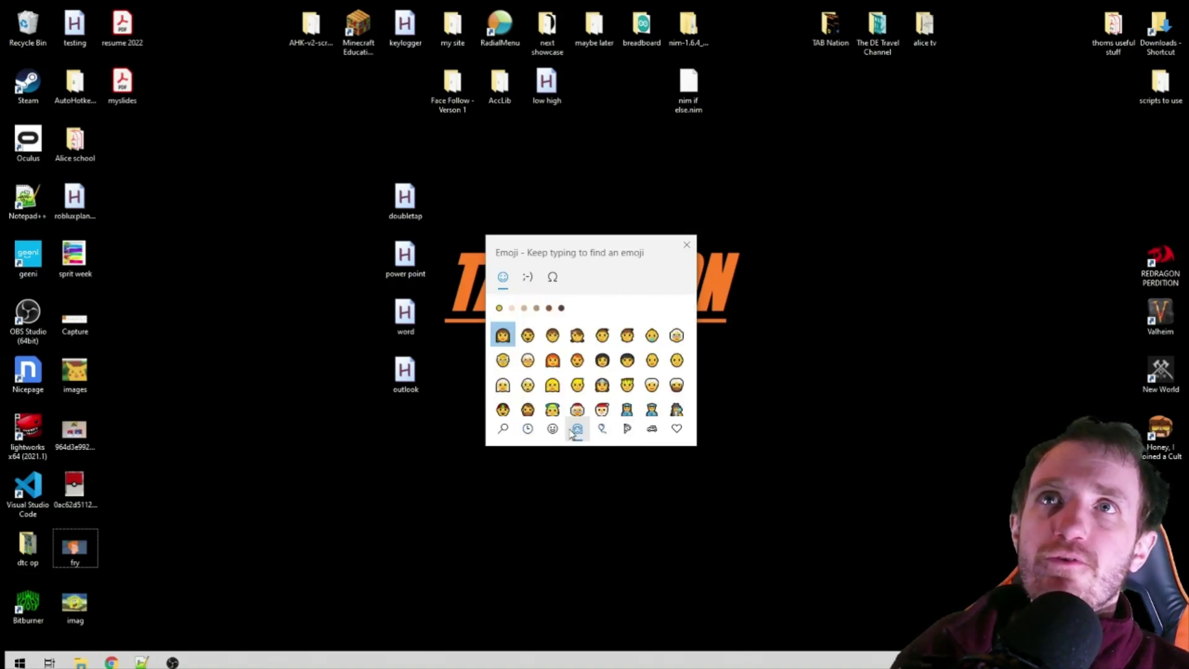
click(575, 361)
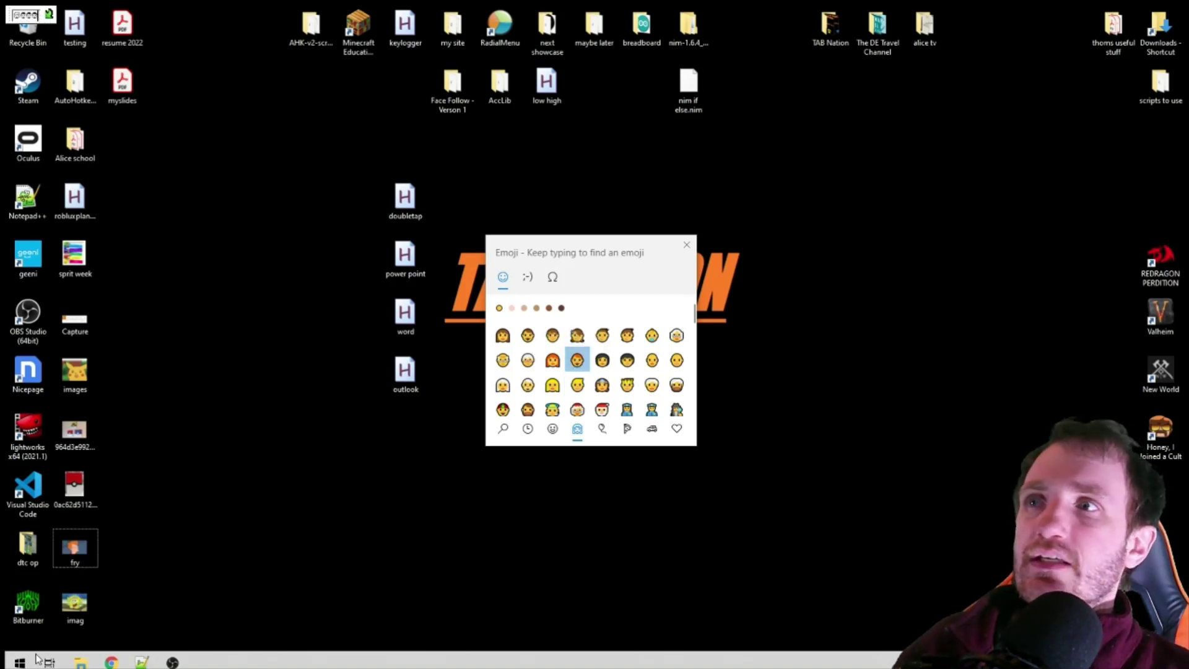
key(Escape)
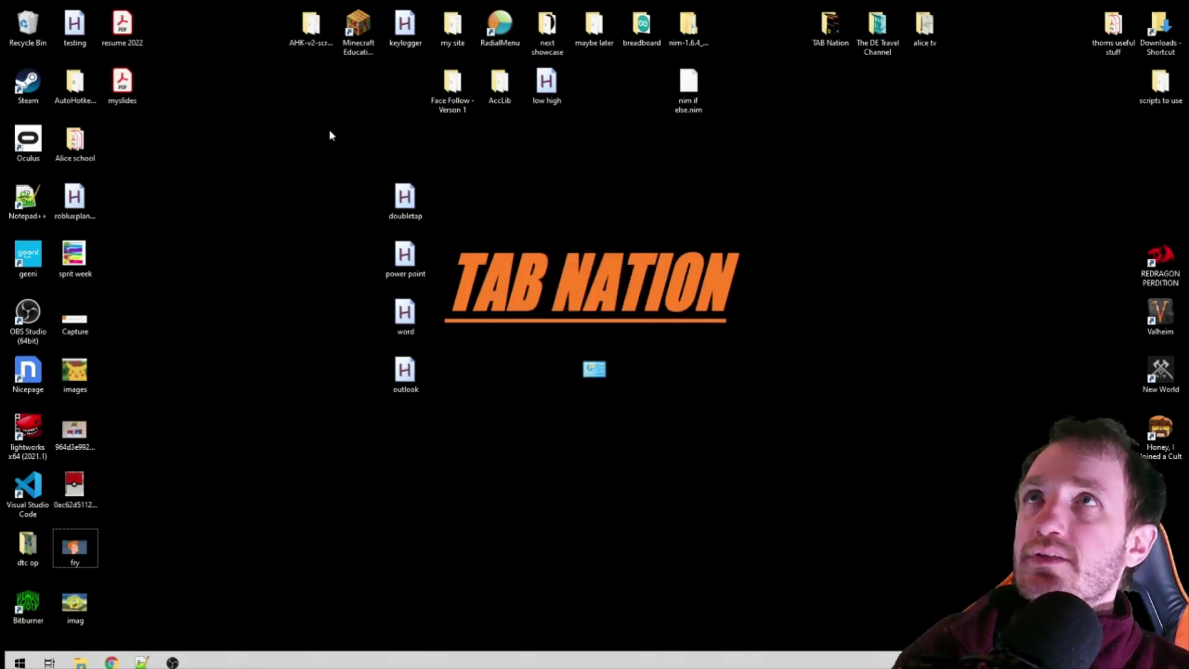
Bring up Chrome and open a new tab.
mouse_move(109, 663)
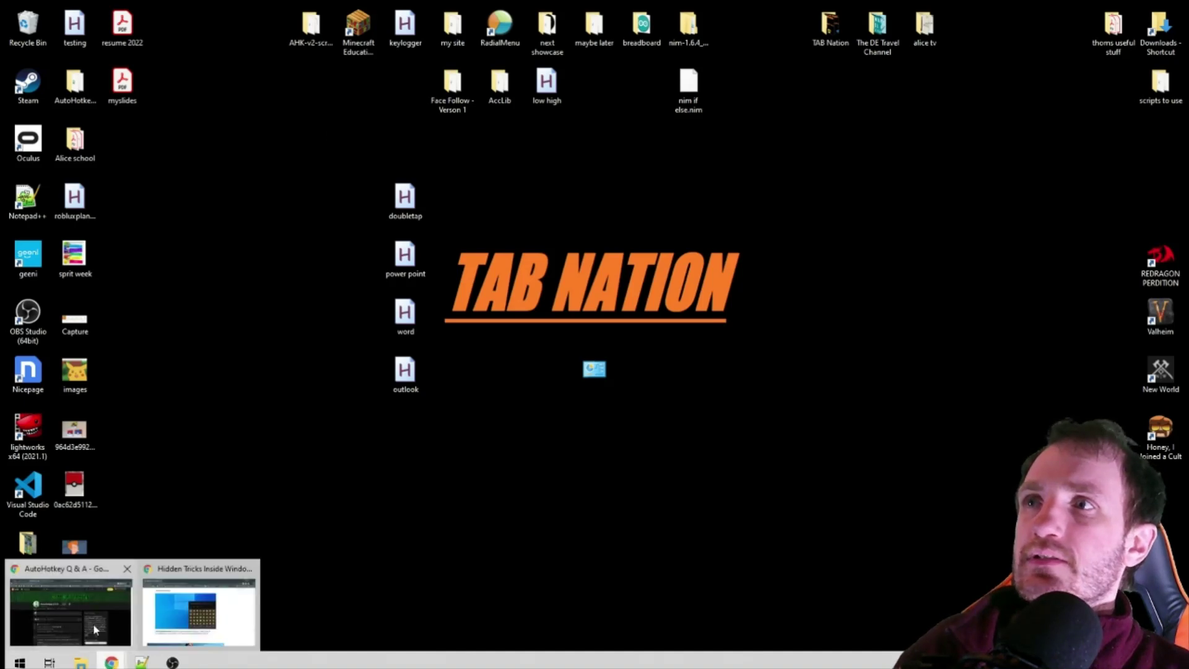
click(71, 604)
click(883, 68)
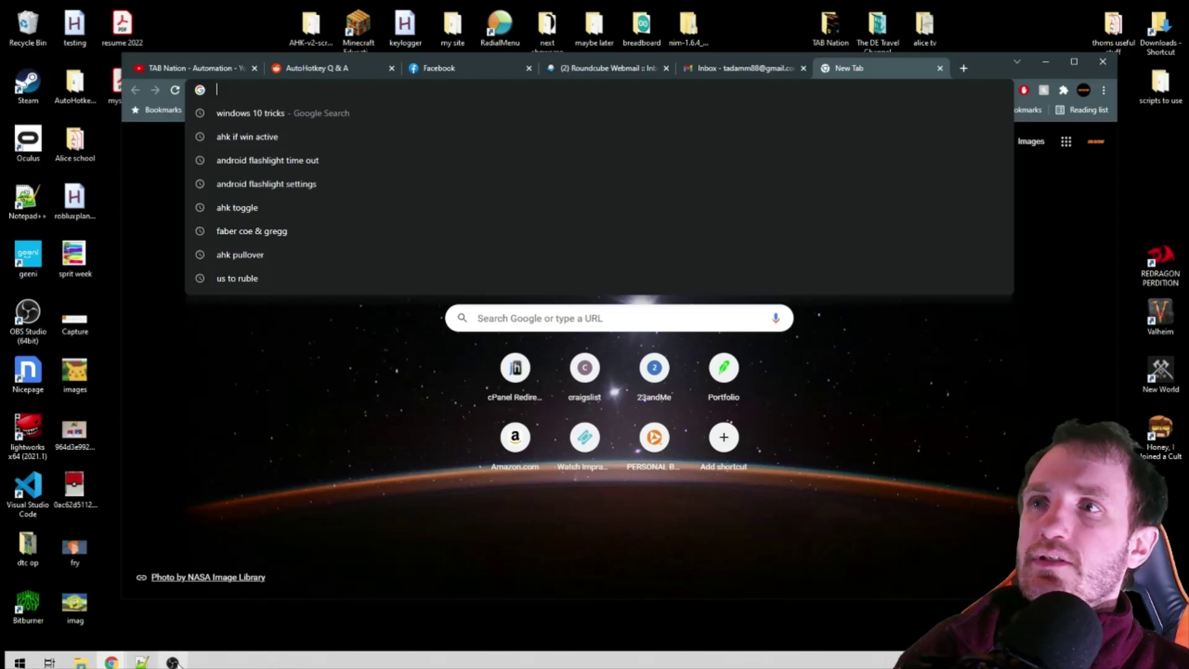
click(647, 534)
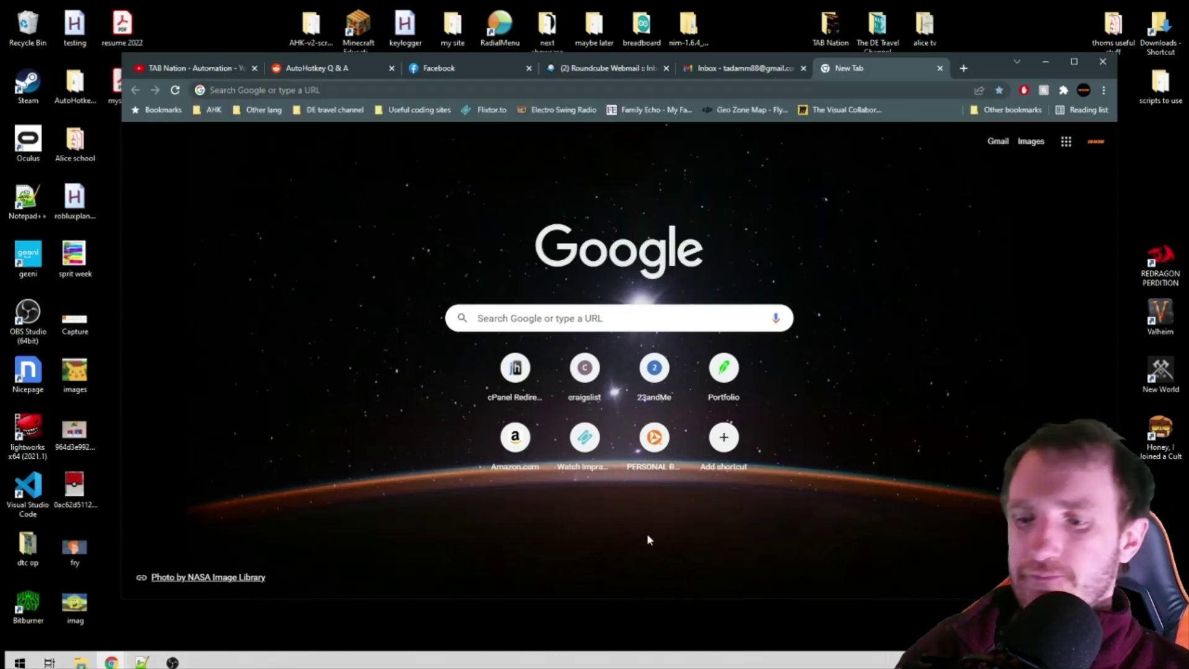
Open the emoji panel over Chrome, view Symbols, then pick the second kaomoji face.
key(super+period)
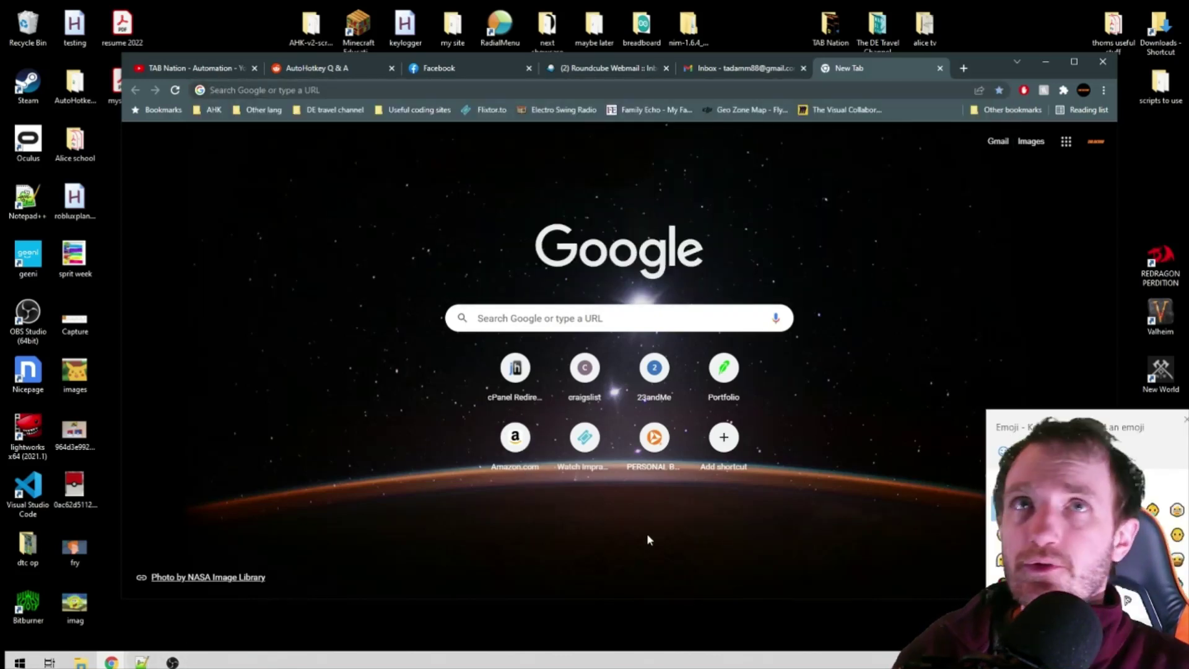
drag(1045, 417, 852, 218)
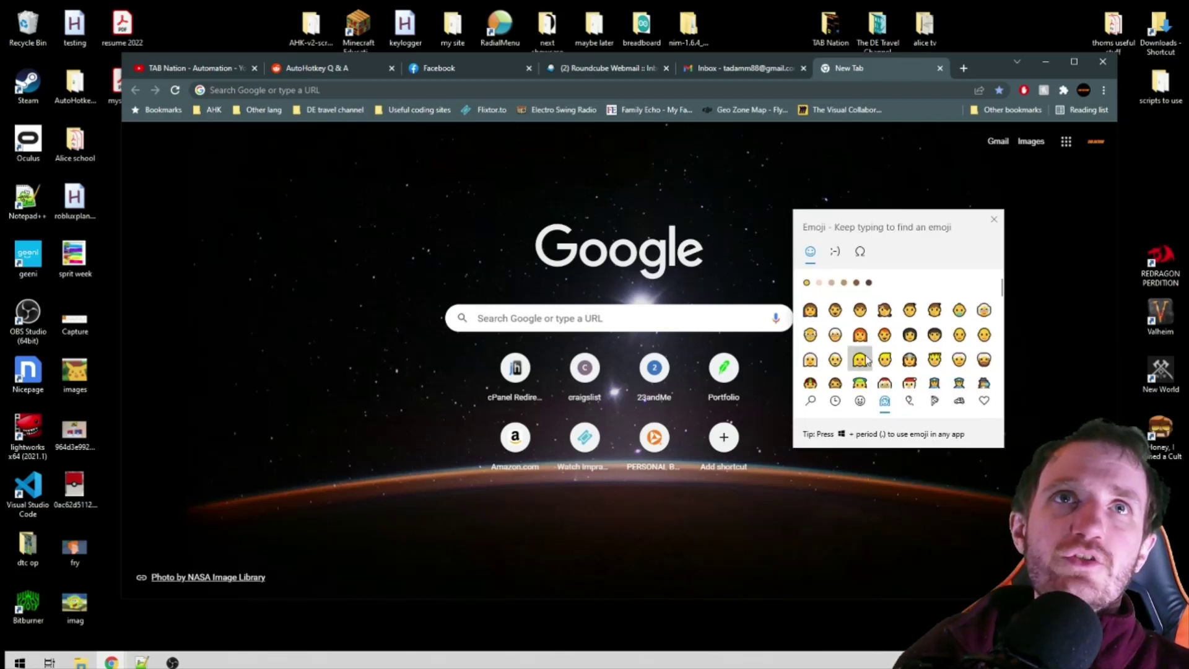
click(859, 250)
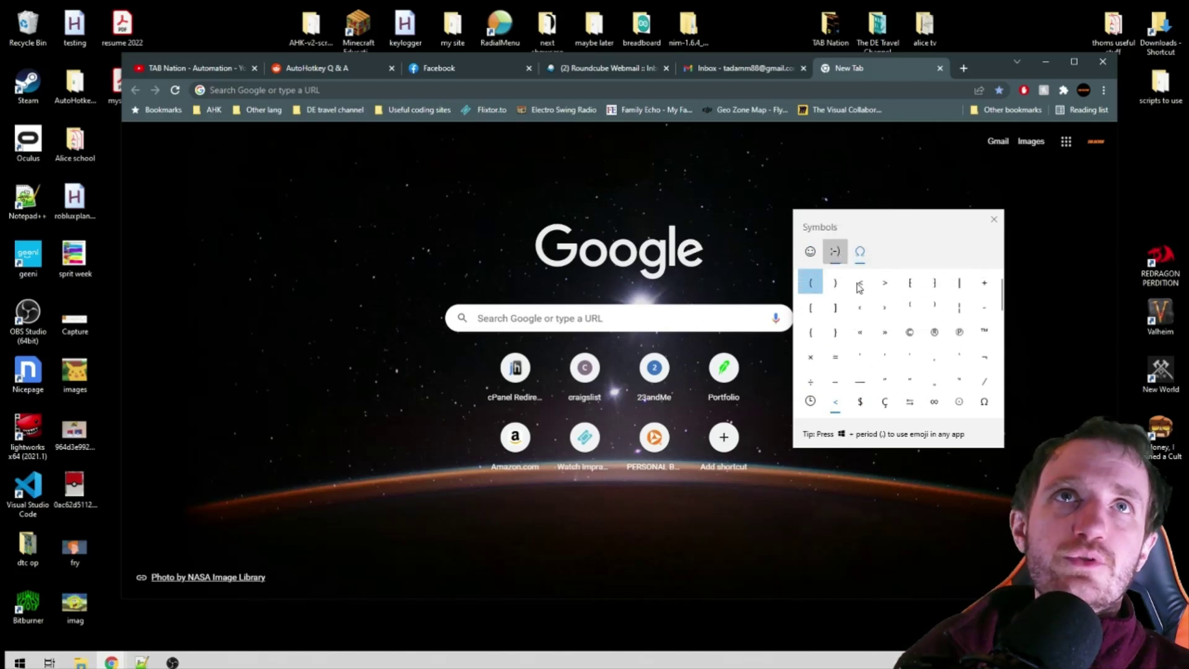
click(835, 250)
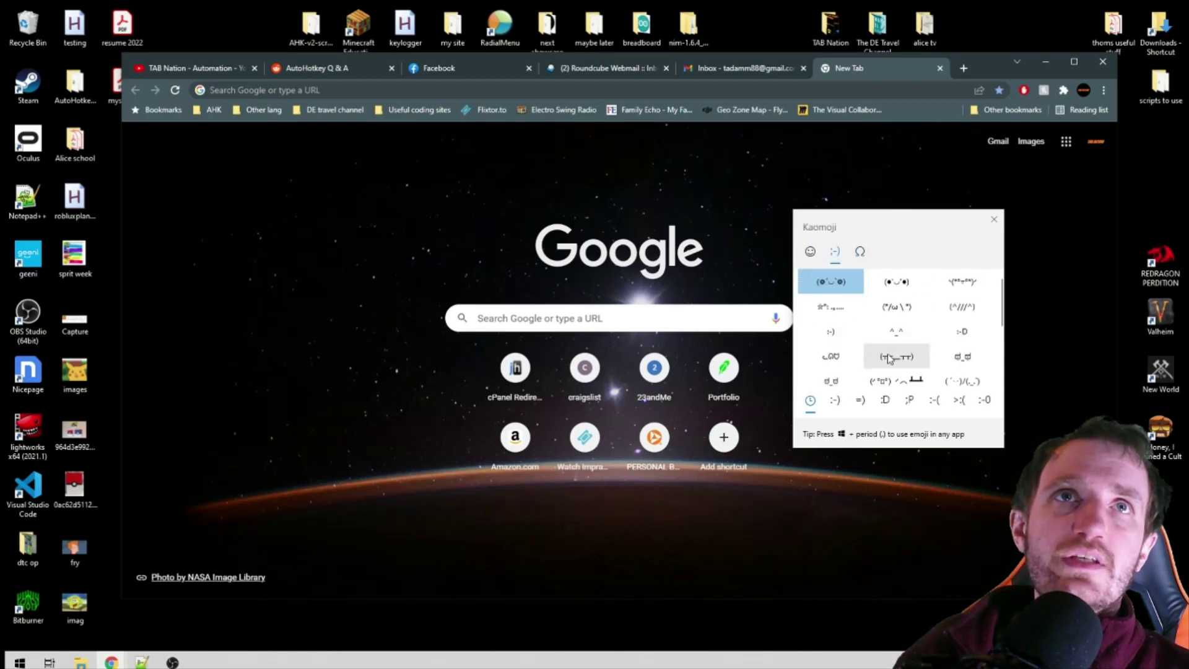
click(897, 283)
Close Chrome's New Tab and minimize the browser to reveal the TAB NATION desktop.
click(644, 93)
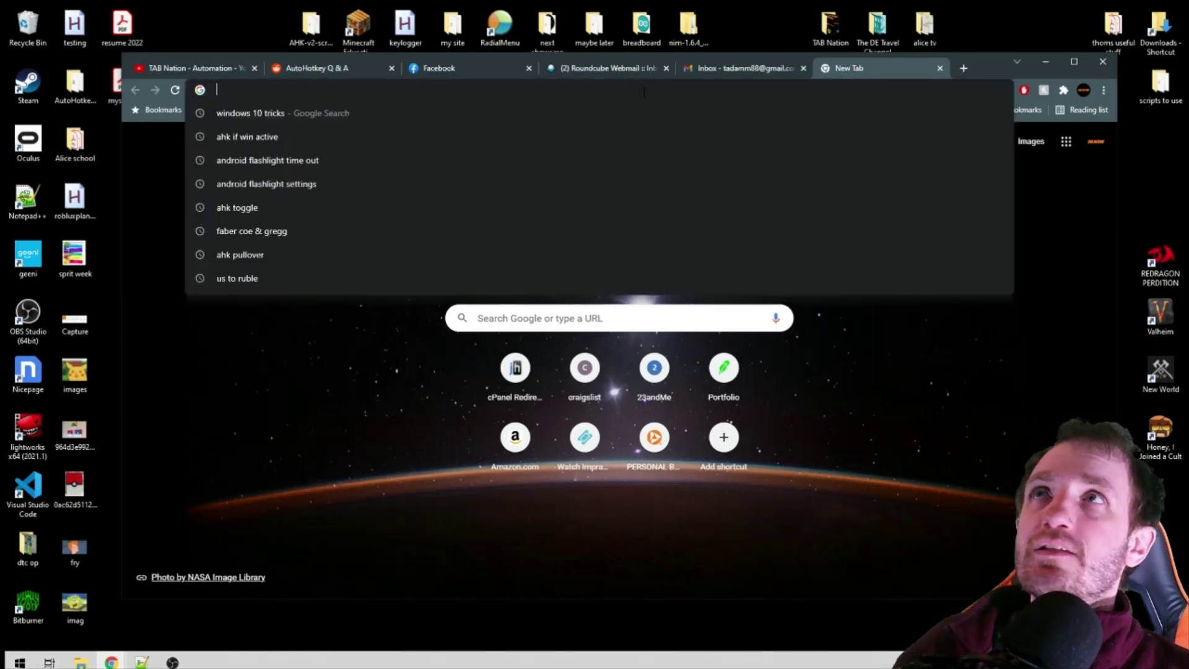
click(938, 70)
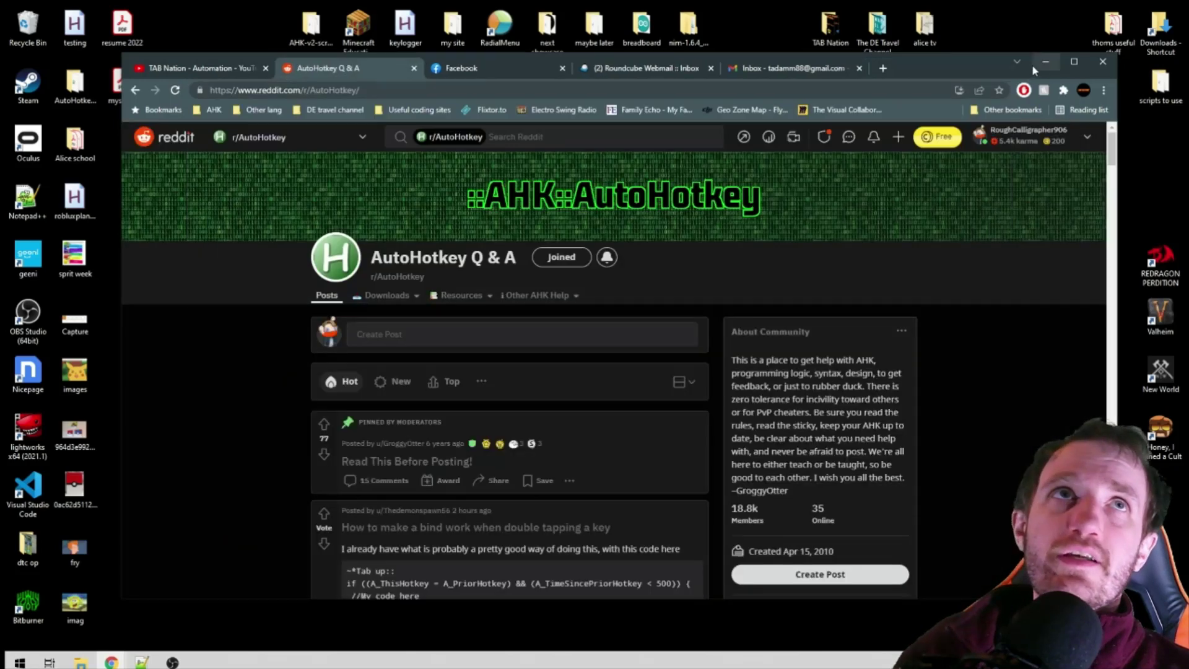
click(1045, 61)
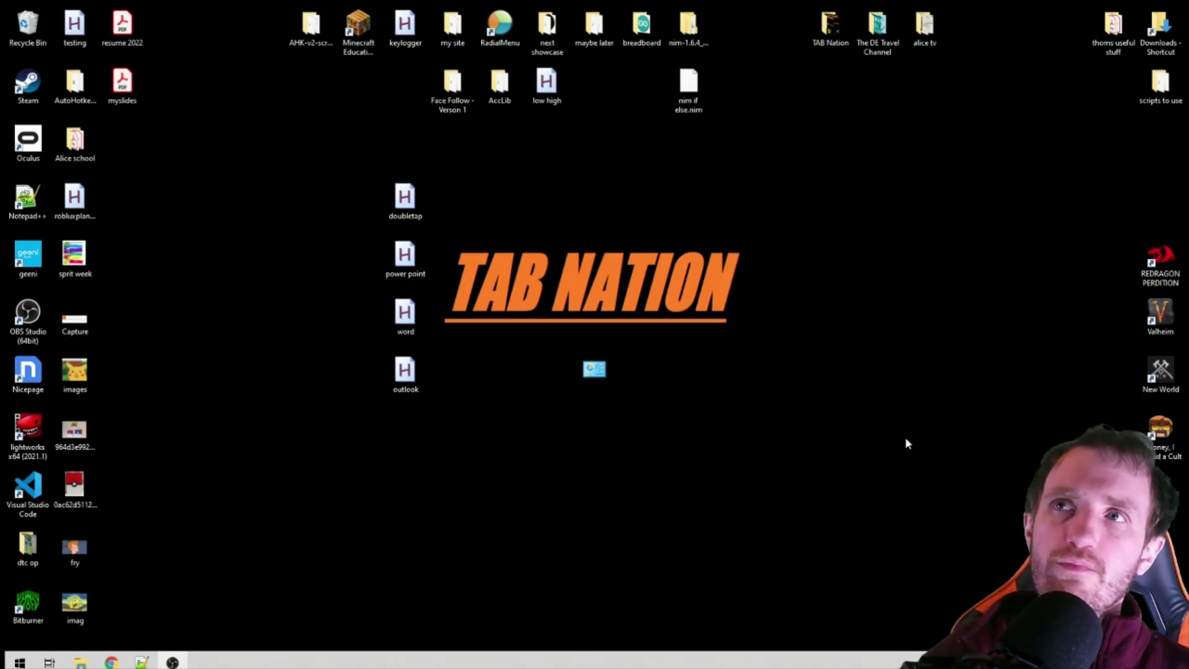
click(893, 434)
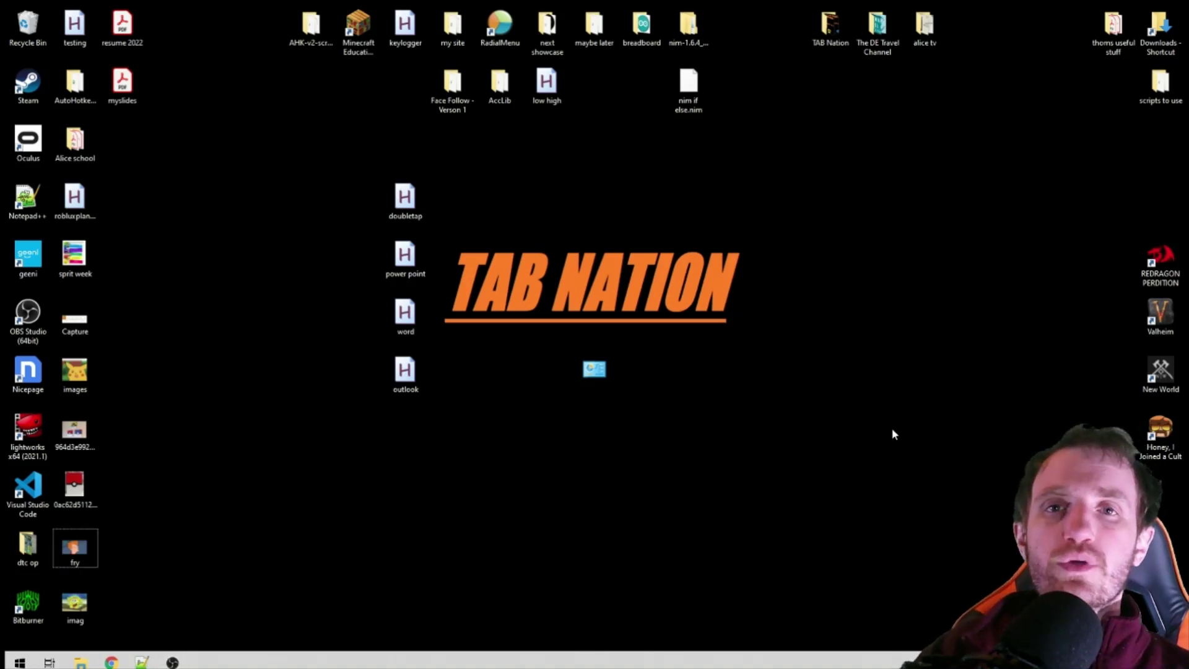